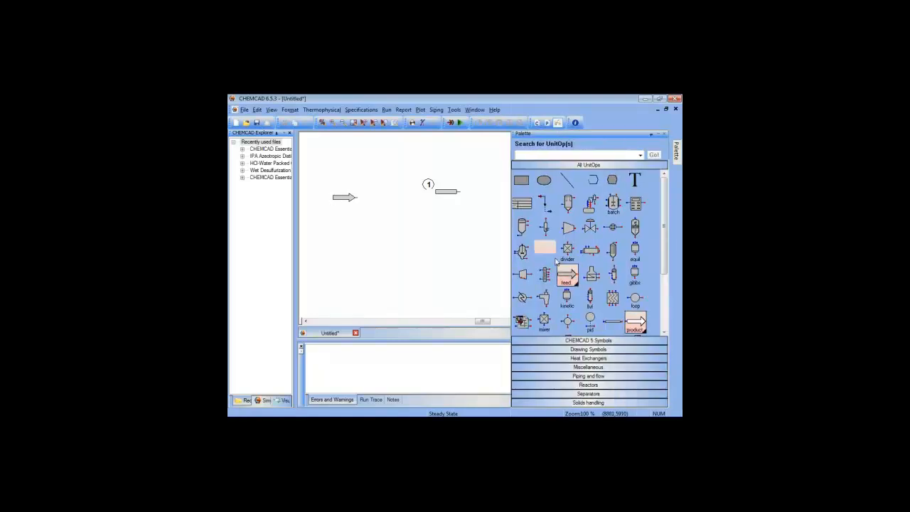
Connect the feed to the pipe and the pipe to the product with streams, and align the feed arrow with the pipe
left_click(544, 205)
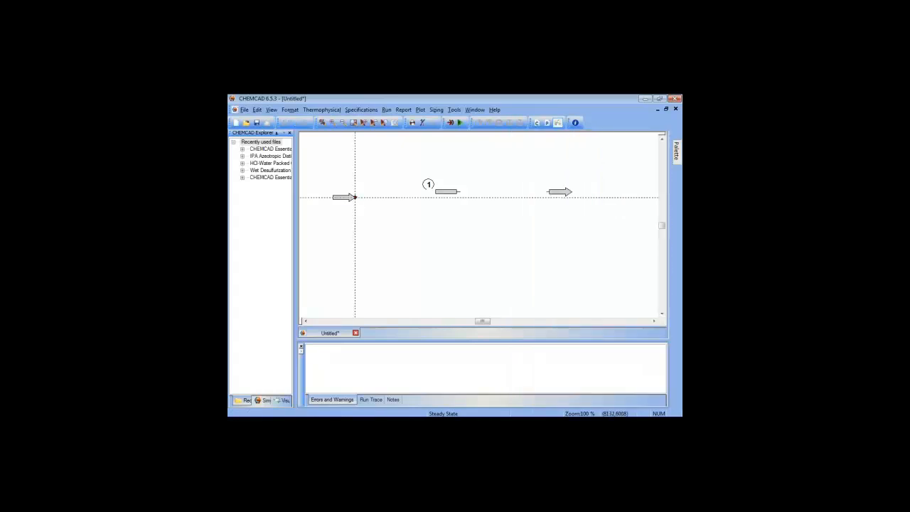
left_click(355, 197)
left_click(435, 191)
left_click(460, 191)
left_click(549, 192)
left_click_drag(349, 197, 348, 191)
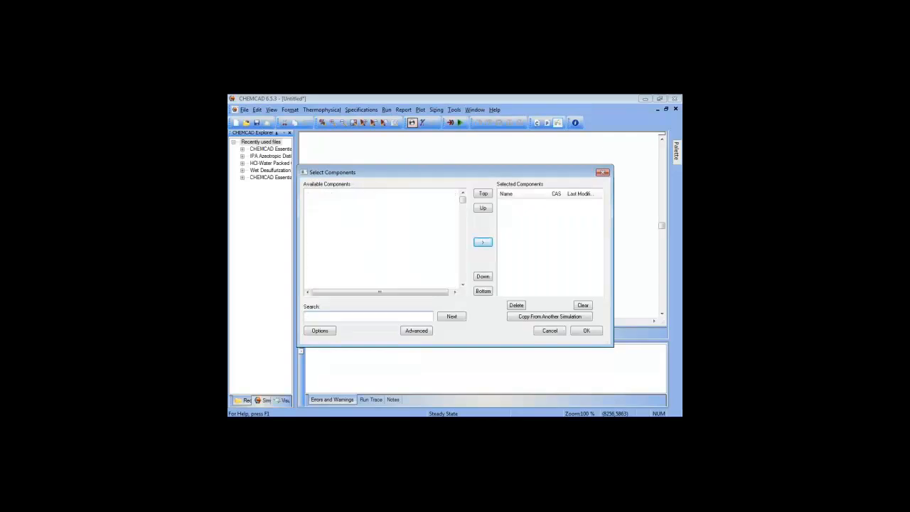
Find Water in the component database and add it as the simulation's only component
type("water")
double_click(407, 278)
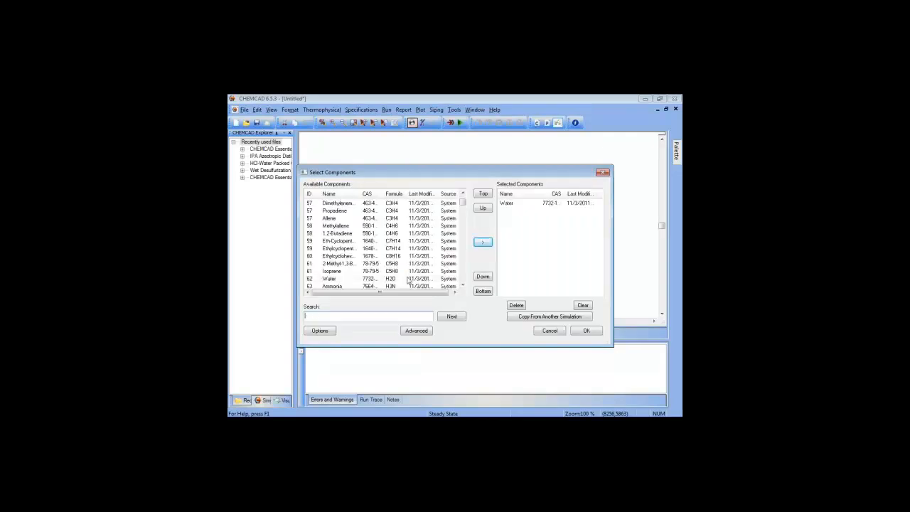
left_click(588, 332)
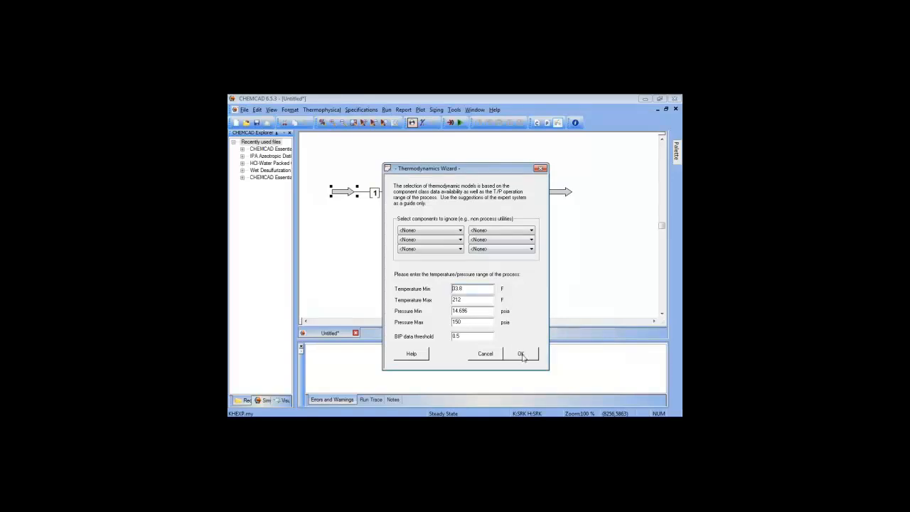
Accept the thermodynamics wizard's default temperature and pressure ranges, using the Ideal Vapor Pressure (Raoult's Law) K-value model and SRK enthalpy
left_click(523, 354)
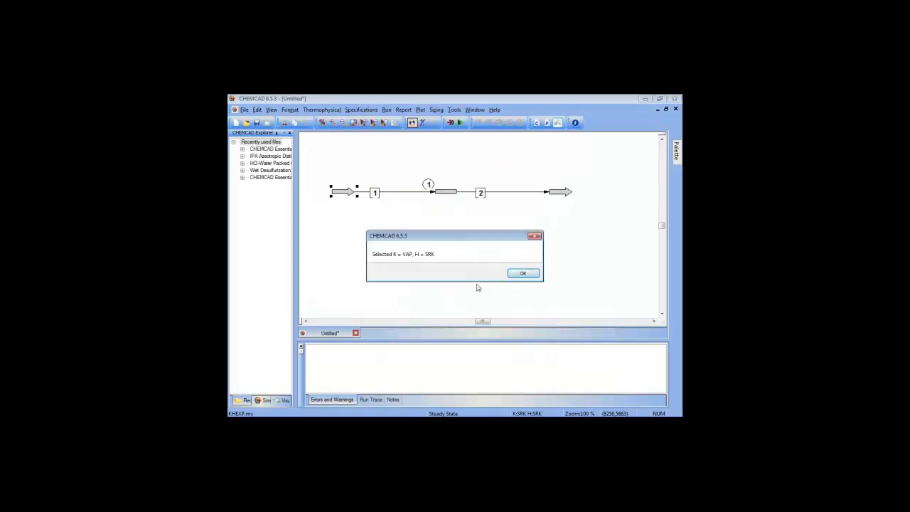
left_click(524, 276)
left_click(524, 276)
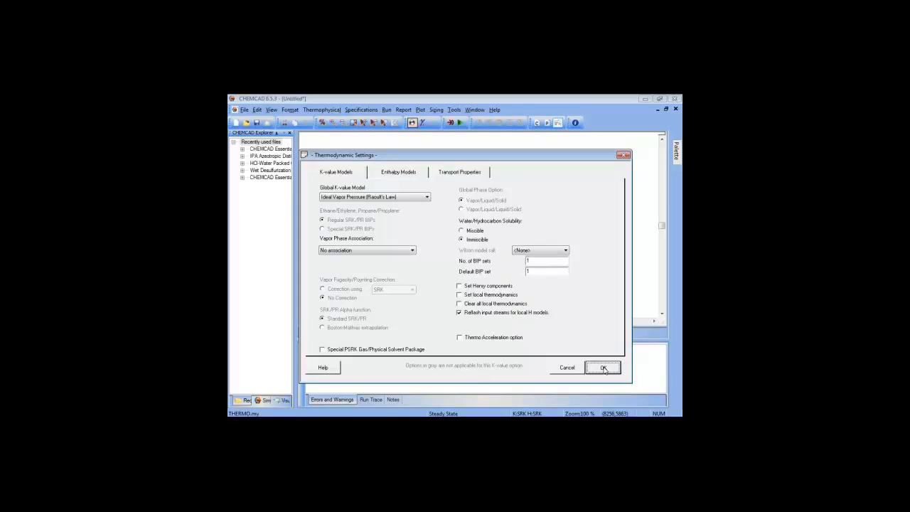
left_click(603, 369)
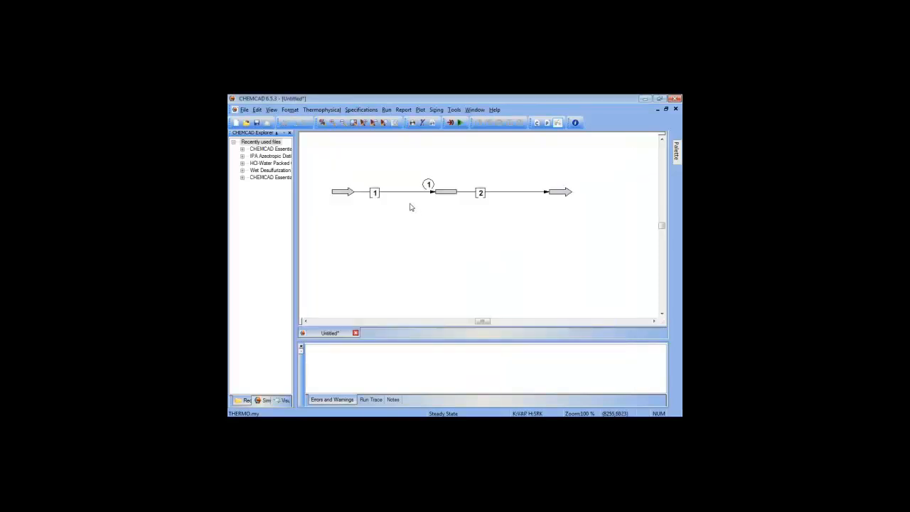
Set the feed stream 1 temperature to 100 F and its pressure to 50 psia
mouse_move(396, 195)
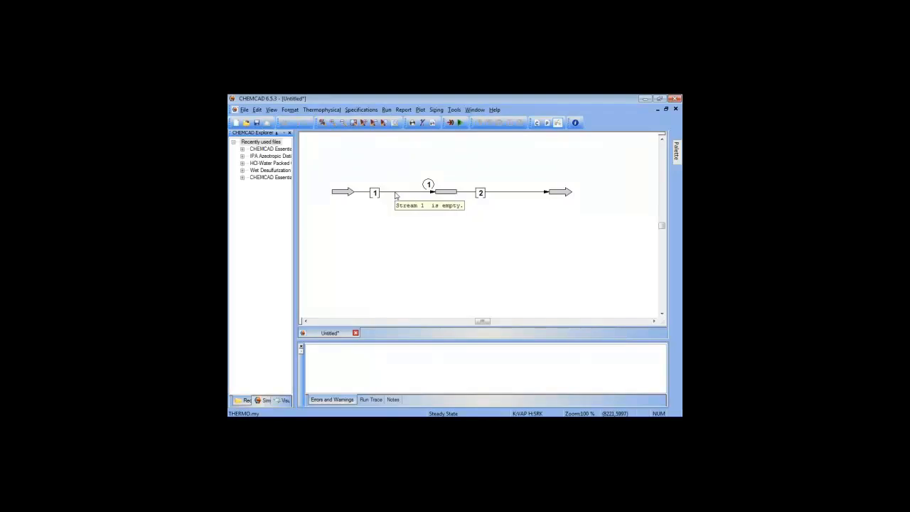
left_click(397, 195)
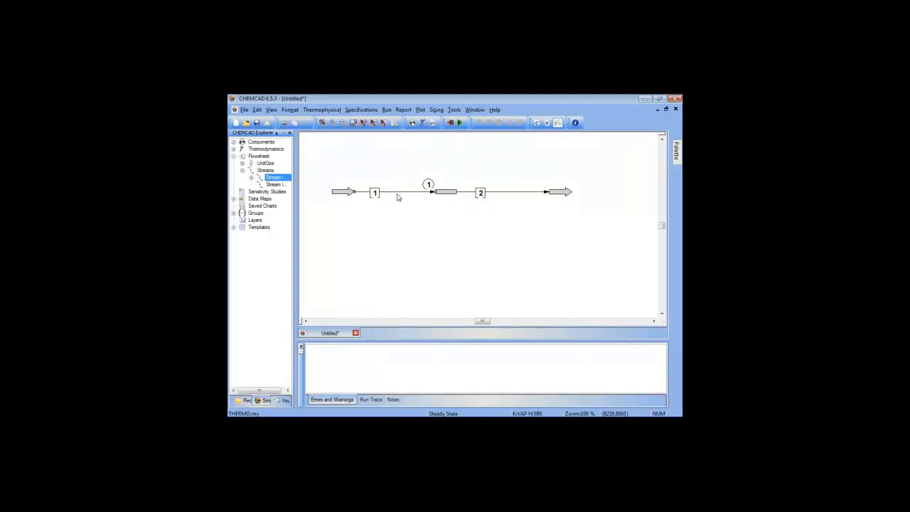
double_click(396, 195)
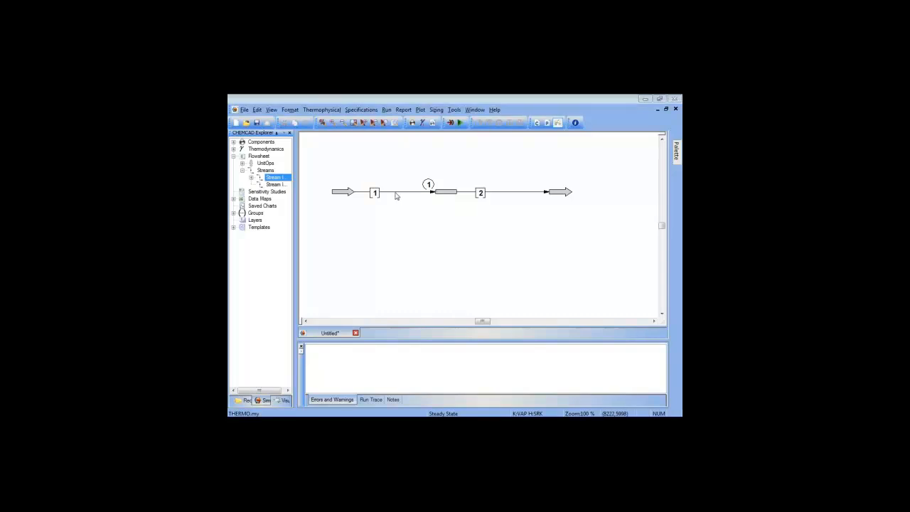
left_click(320, 216)
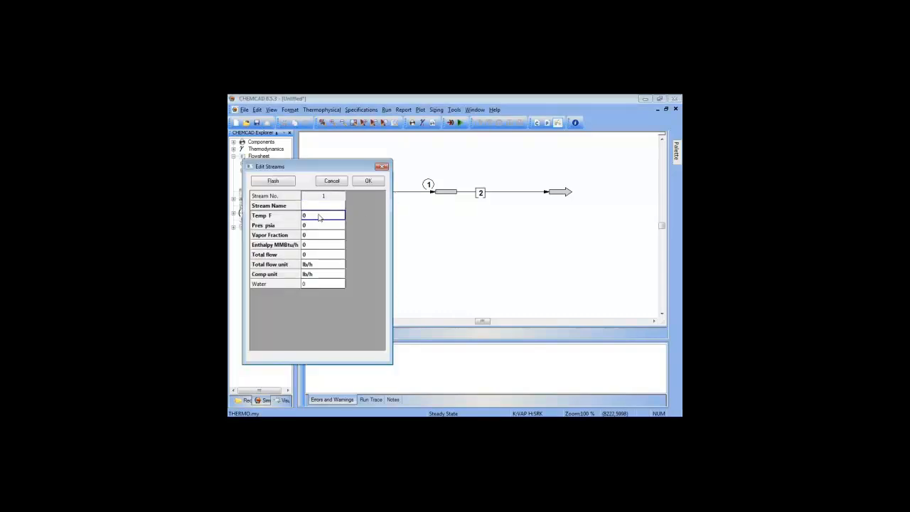
type("100")
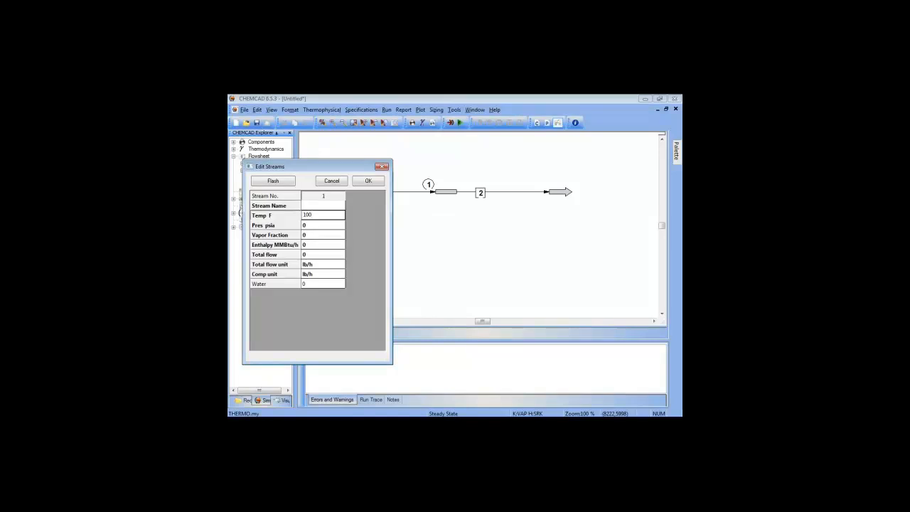
key("Tab")
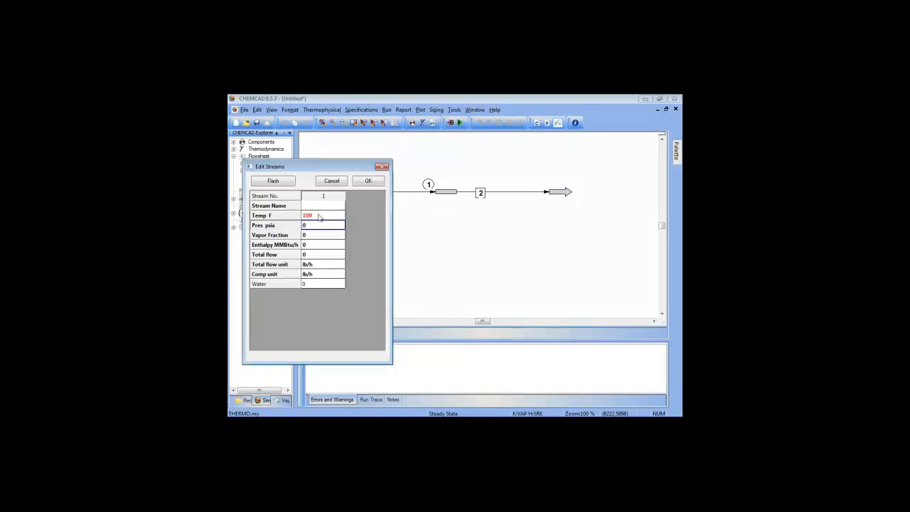
type("50")
Change stream 1's composition unit to weight frac and set the water fraction to 1
left_click(327, 285)
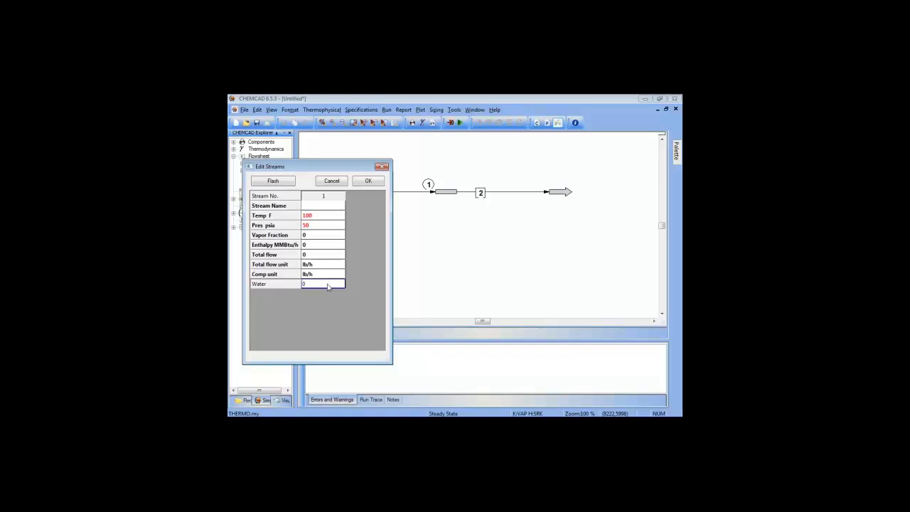
left_click(326, 274)
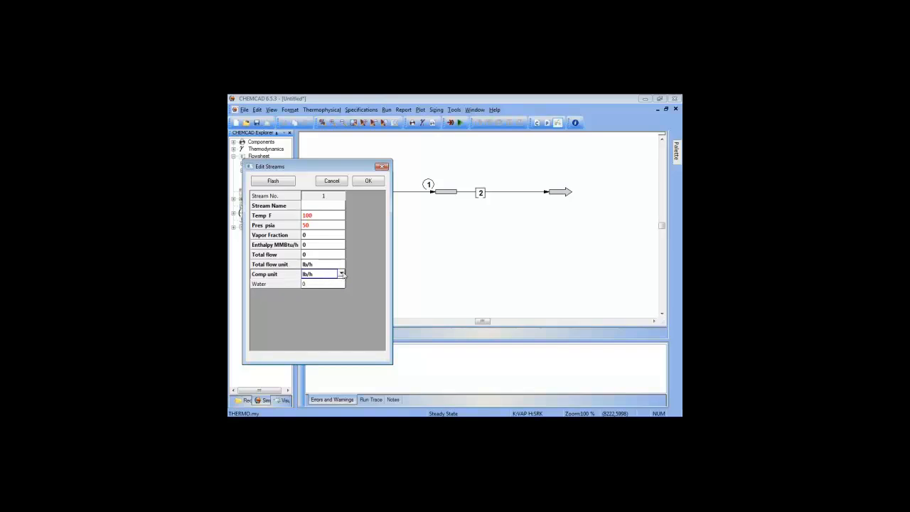
left_click(342, 275)
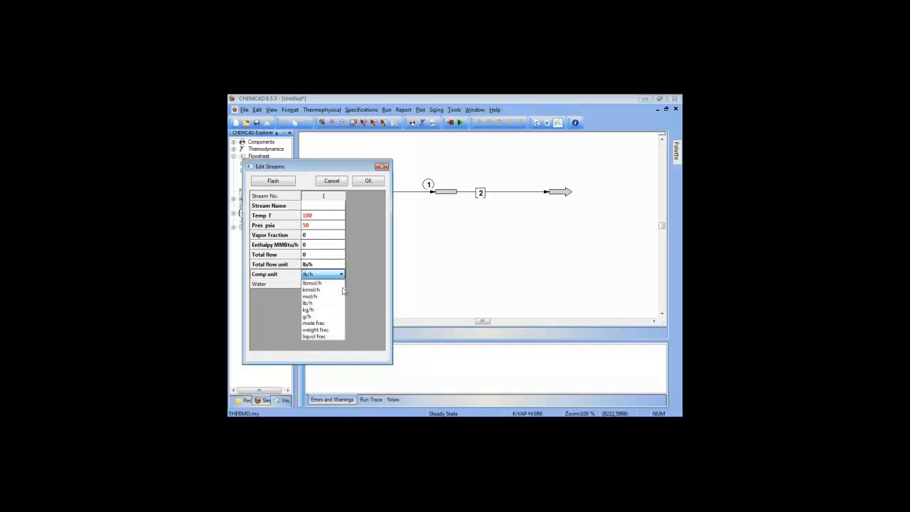
left_click(332, 332)
left_click(315, 285)
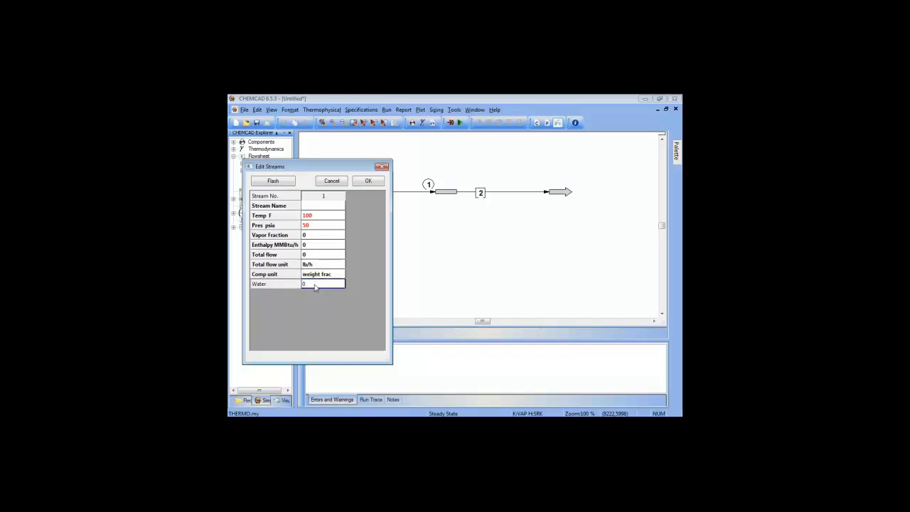
type("1")
Set stream 1's total flow to 500 stdL gpm, flash the stream and save its specification
left_click(320, 264)
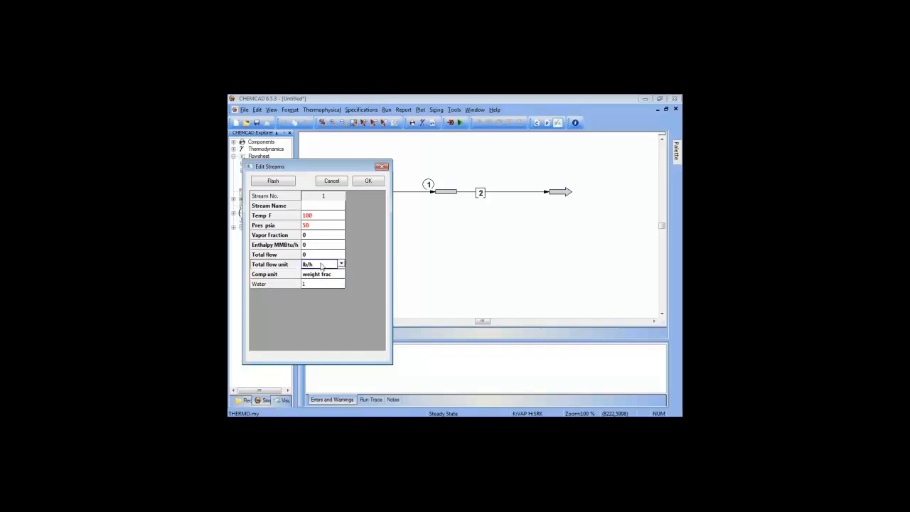
left_click(341, 265)
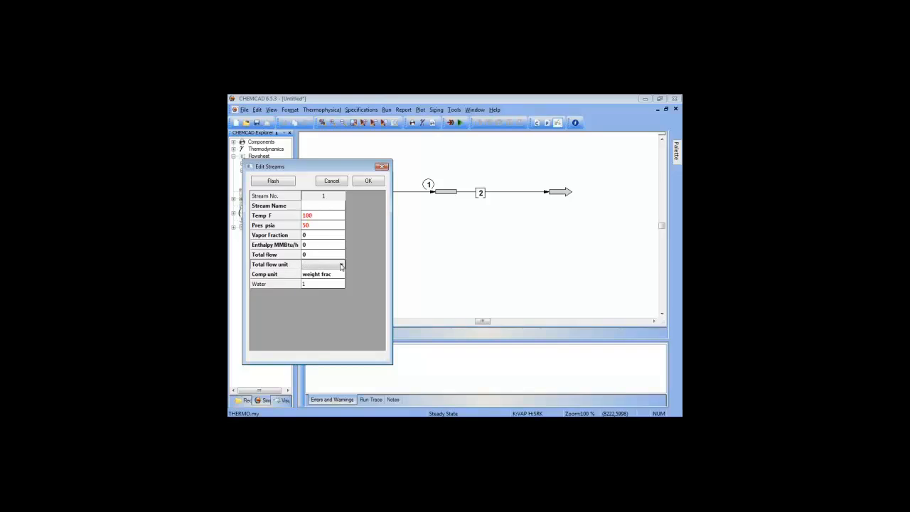
left_click(330, 176)
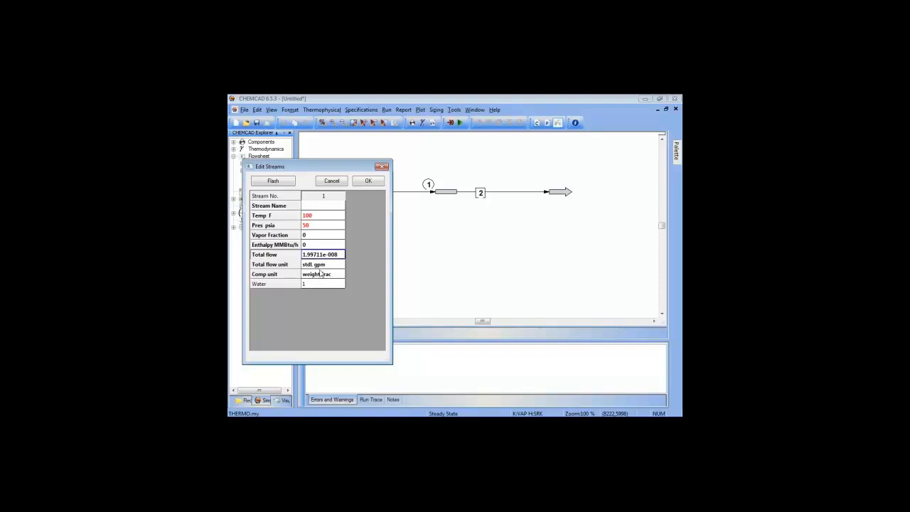
type("500")
left_click(275, 183)
left_click(369, 181)
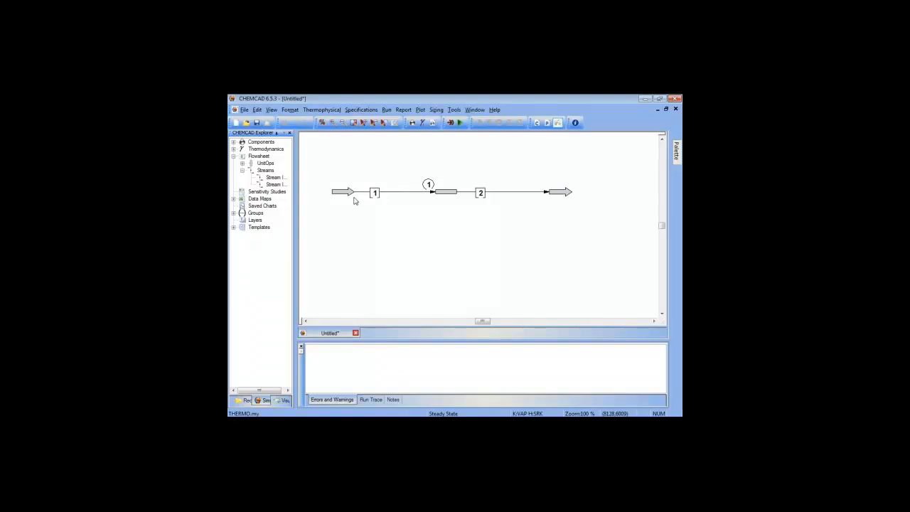
Open the pipe unit's specifications and use the Single Phase flow method with the Rating (default) sizing option
left_click(446, 194)
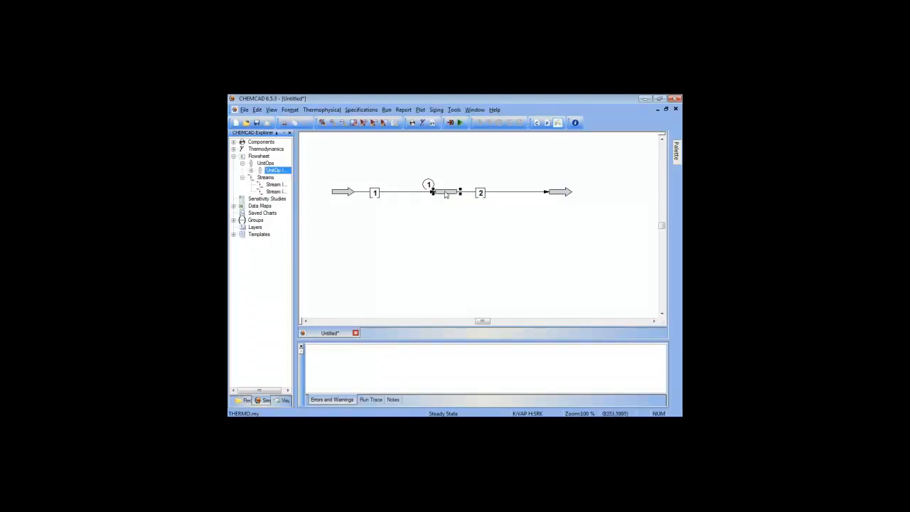
double_click(446, 196)
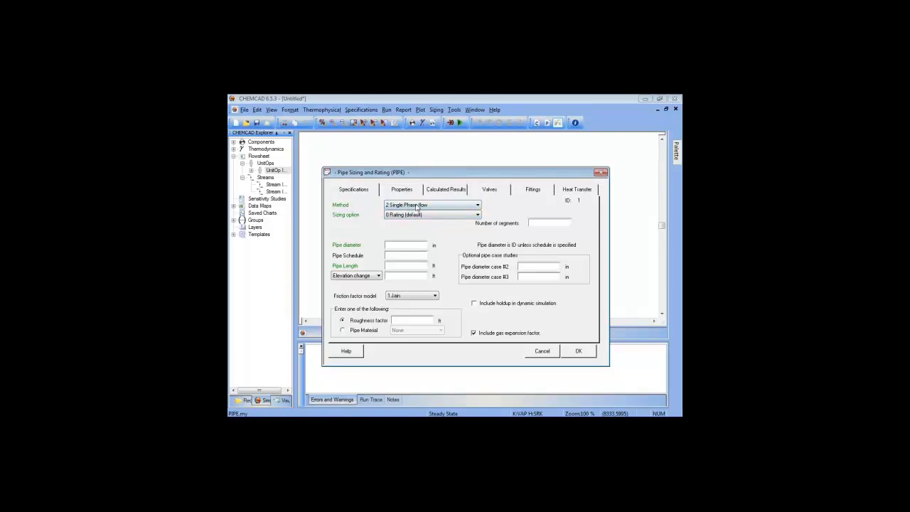
left_click(441, 207)
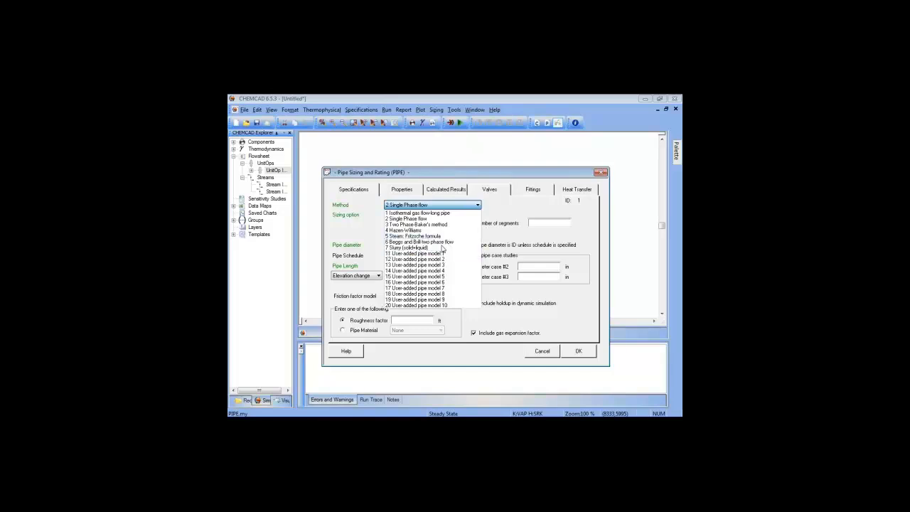
left_click(419, 218)
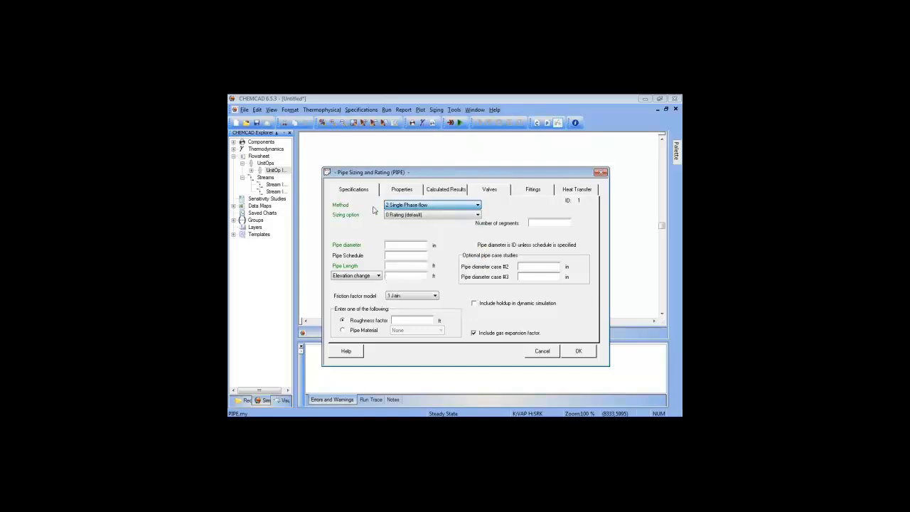
left_click(419, 215)
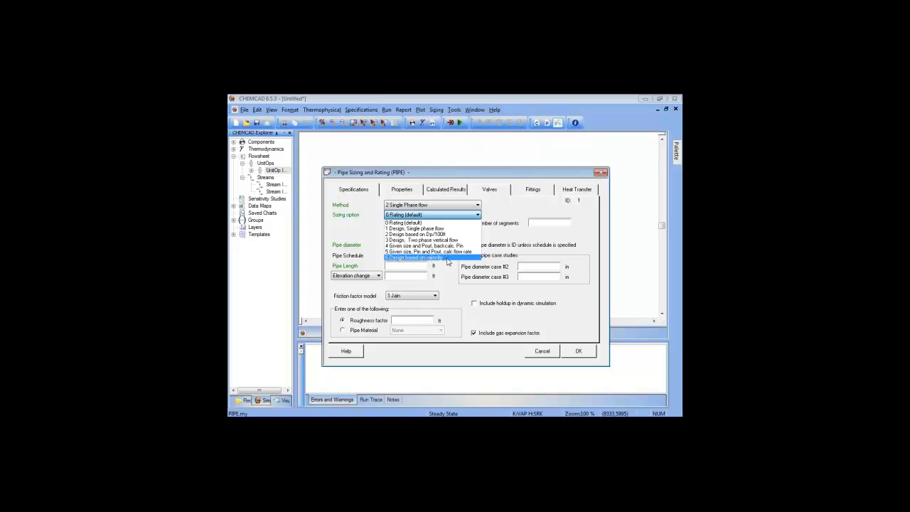
left_click(408, 222)
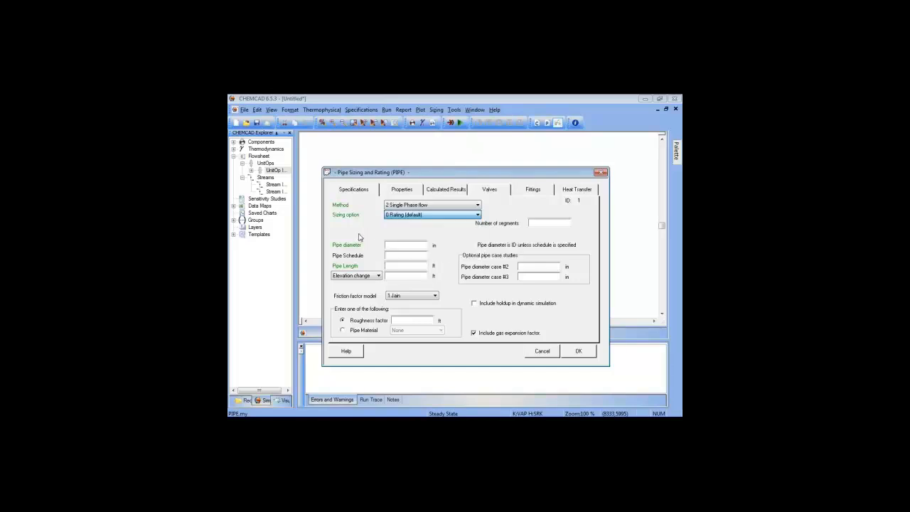
Try the Design, Single phase flow sizing option for the pipe, and return it to Rating (default)
left_click(409, 215)
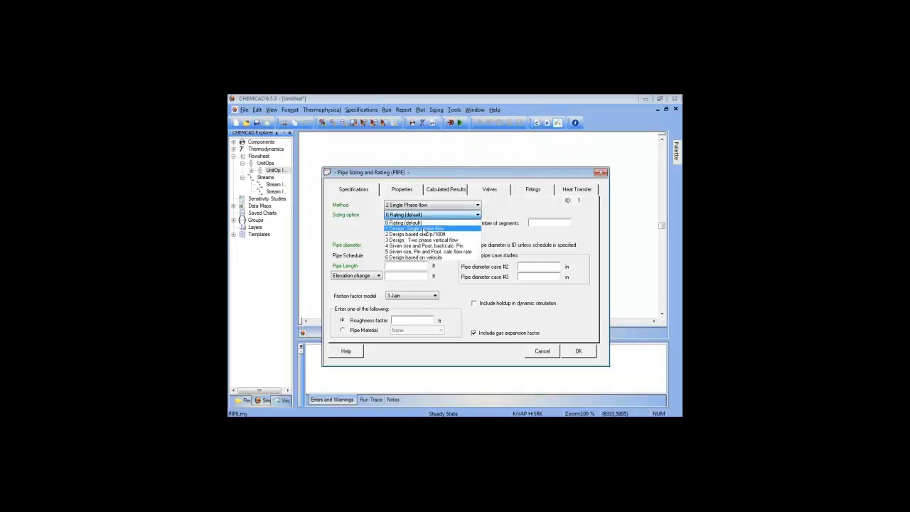
left_click(420, 231)
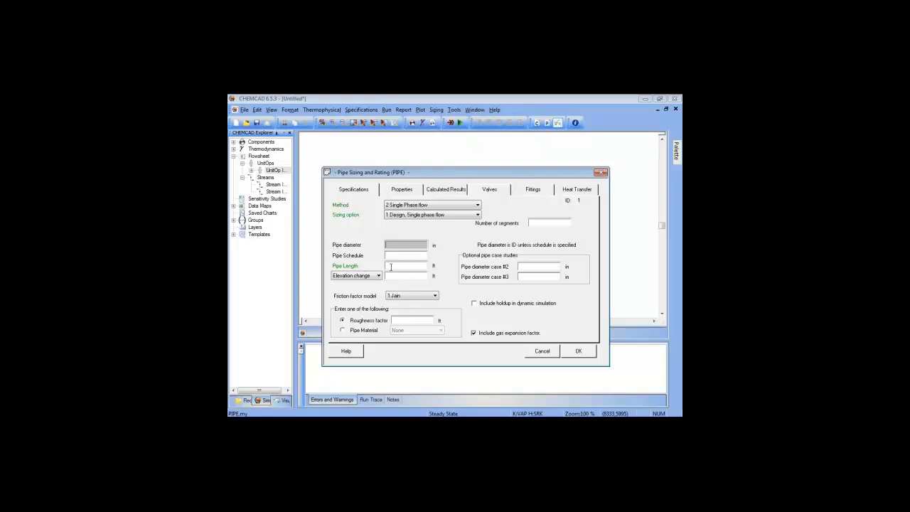
left_click(422, 215)
left_click(411, 227)
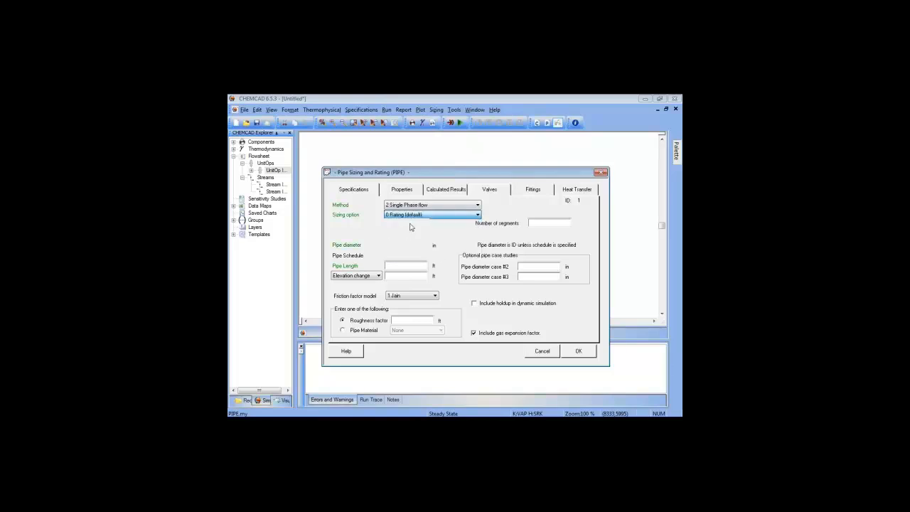
Set the pipe diameter to 6 in and the pipe length to 600 ft
left_click(409, 242)
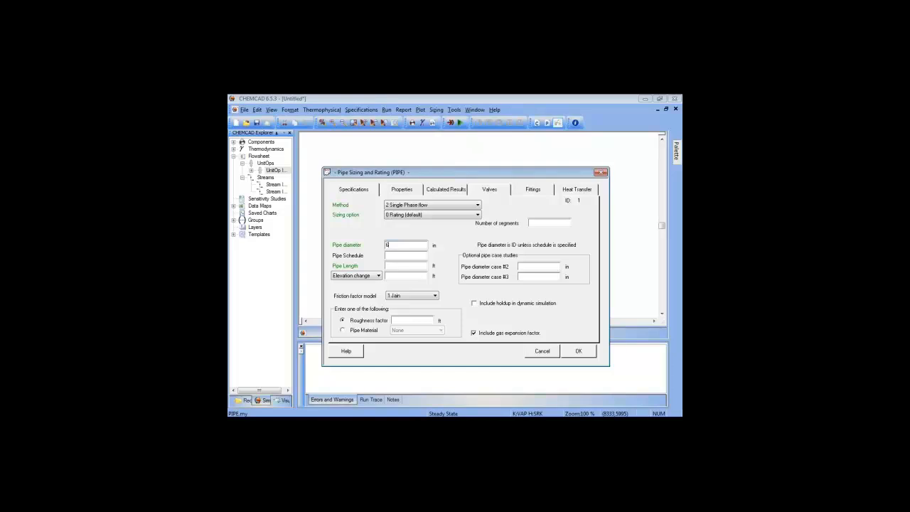
left_click(397, 265)
type("600")
View the pipe diameter in the other length units, and close the unit converter without changes
left_click(405, 245)
right_click(405, 245)
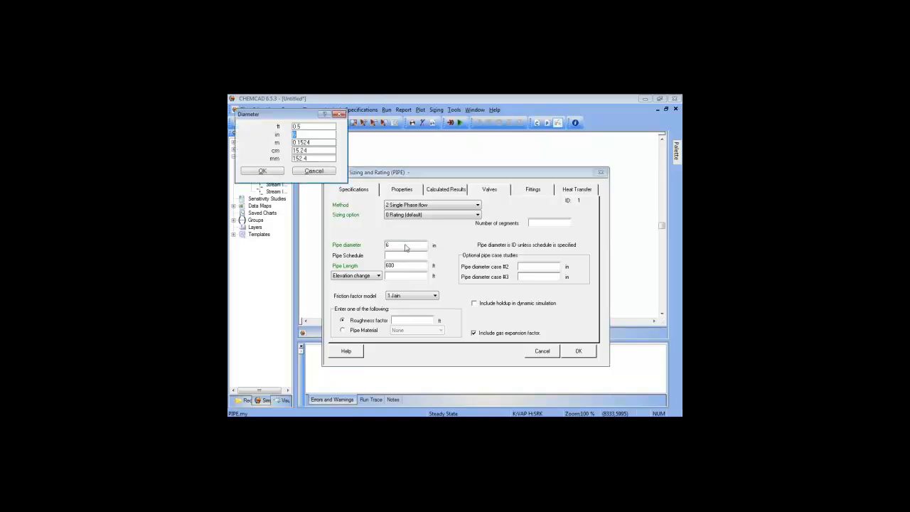
left_click_drag(307, 126, 292, 127)
left_click(340, 116)
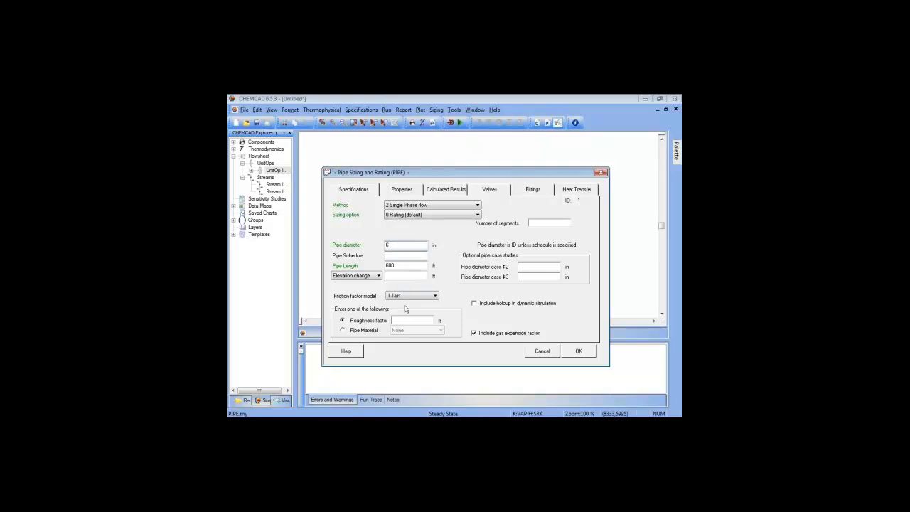
Look up the inside diameter of a 6 in Schedule 40 pipe in the pipe unit's help, and close the help
left_click(398, 254)
left_click(346, 351)
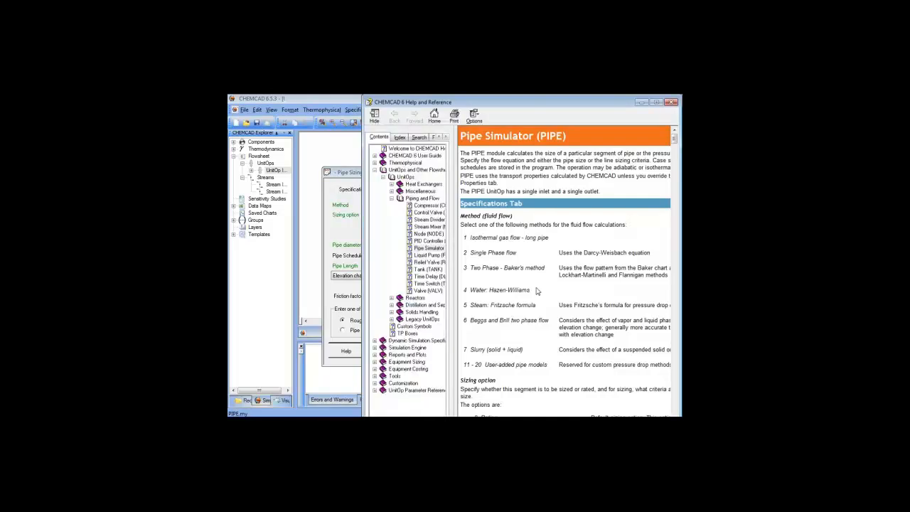
scroll(539, 291, "down", 1)
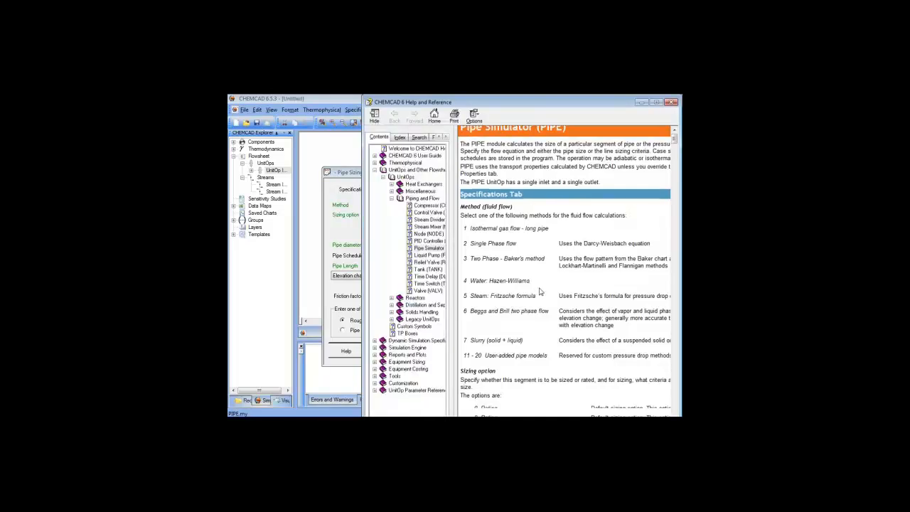
scroll(540, 291, "down", 5)
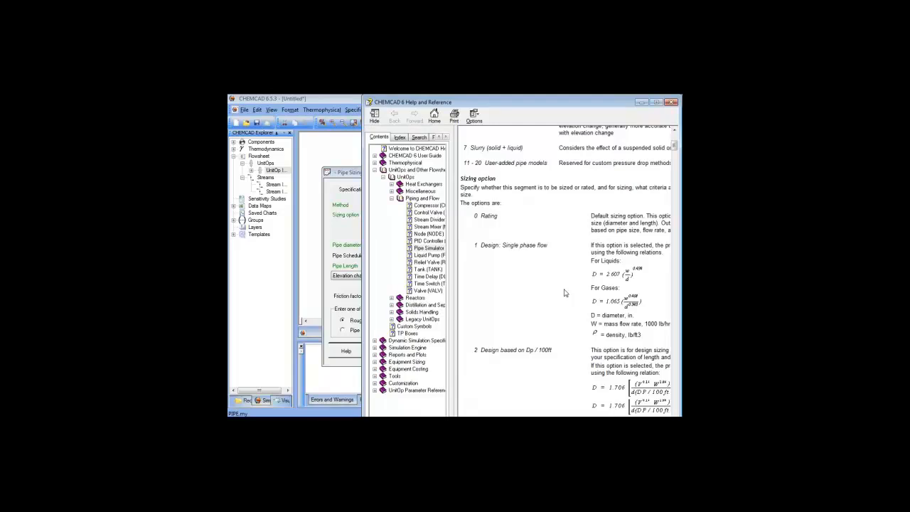
scroll(564, 292, "down", 8)
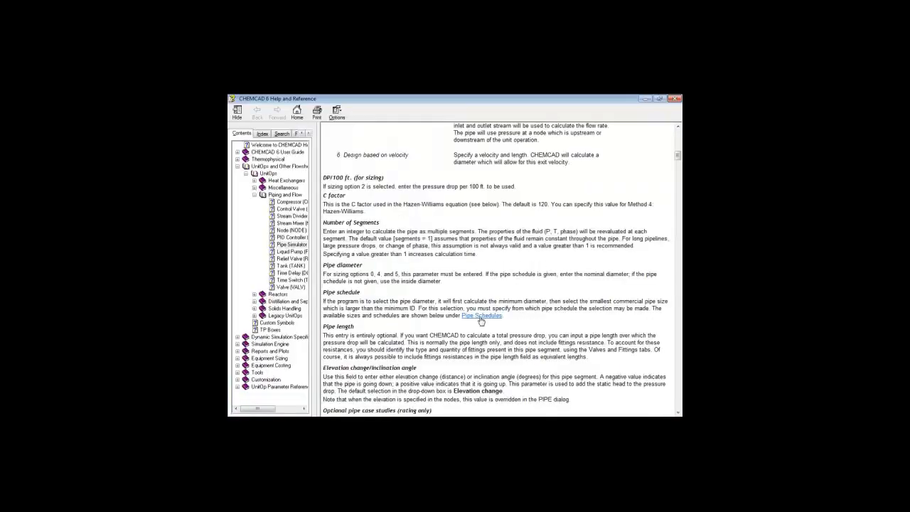
left_click(481, 321)
double_click(511, 276)
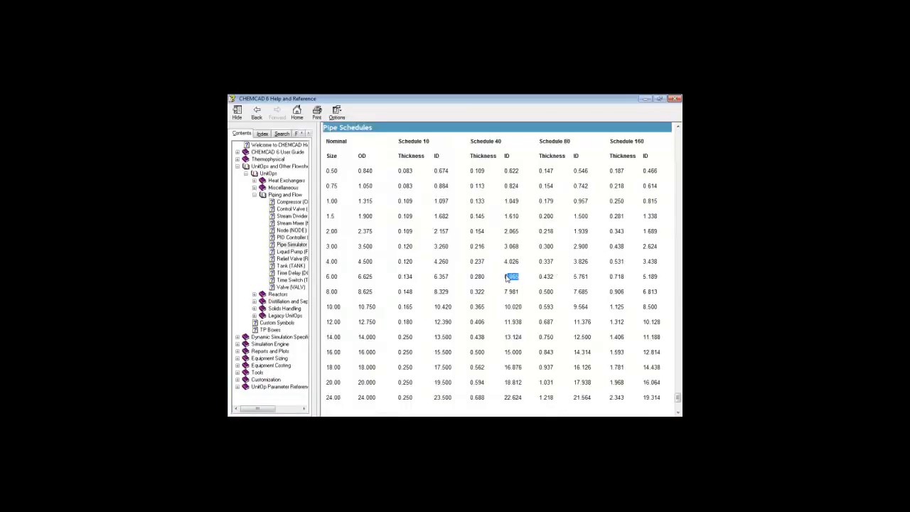
left_click(674, 98)
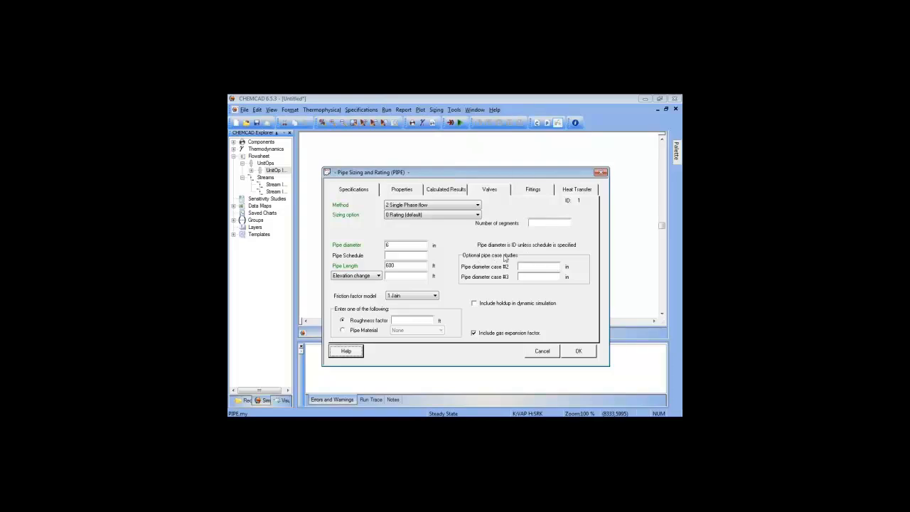
Set pipe diameter case #2 to 4 in and case #3 to 8 in, and review the Properties, Calculated Results, Valves and Fittings settings
left_click(534, 266)
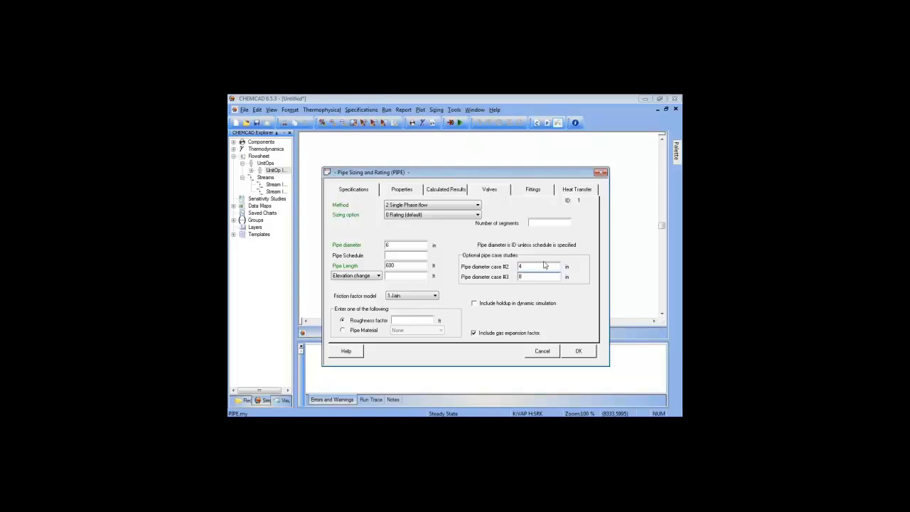
left_click(402, 191)
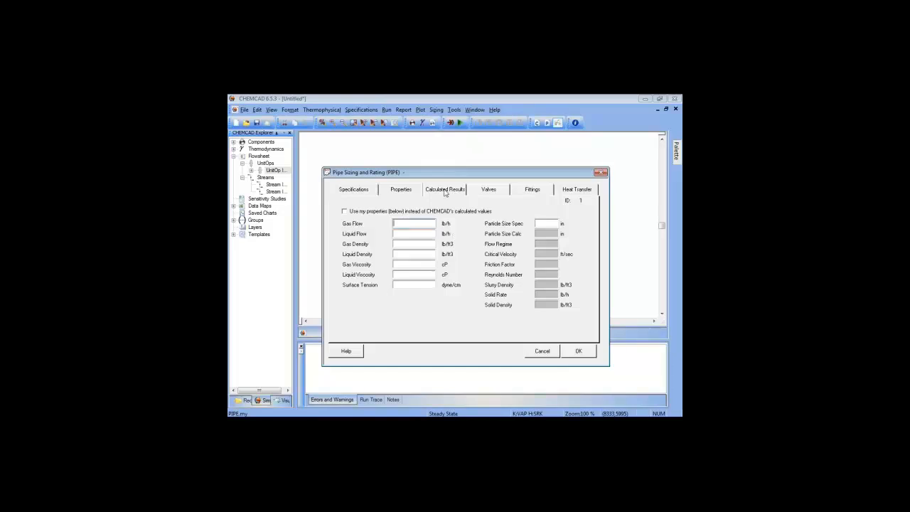
left_click(444, 191)
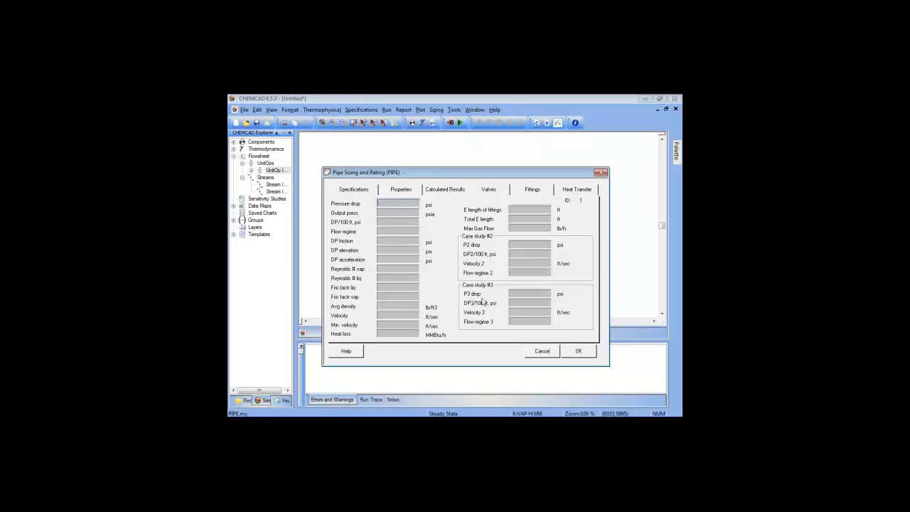
left_click(493, 191)
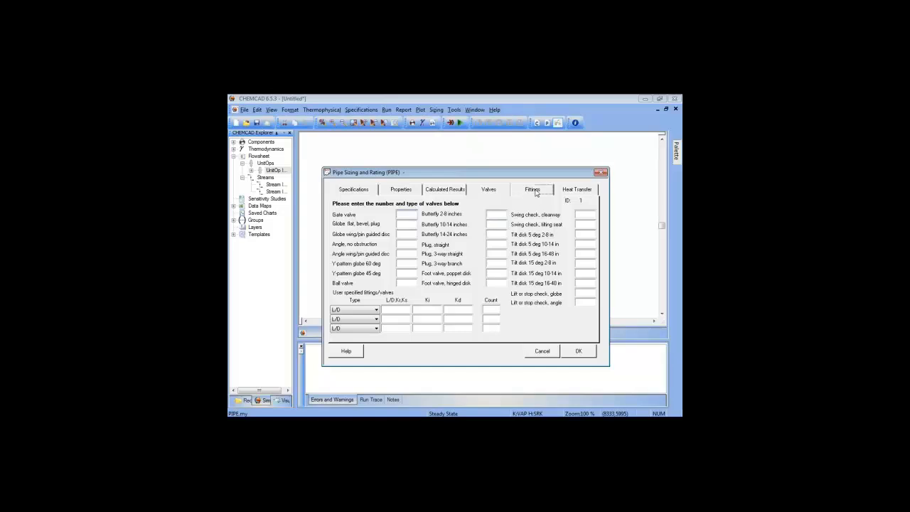
left_click(532, 189)
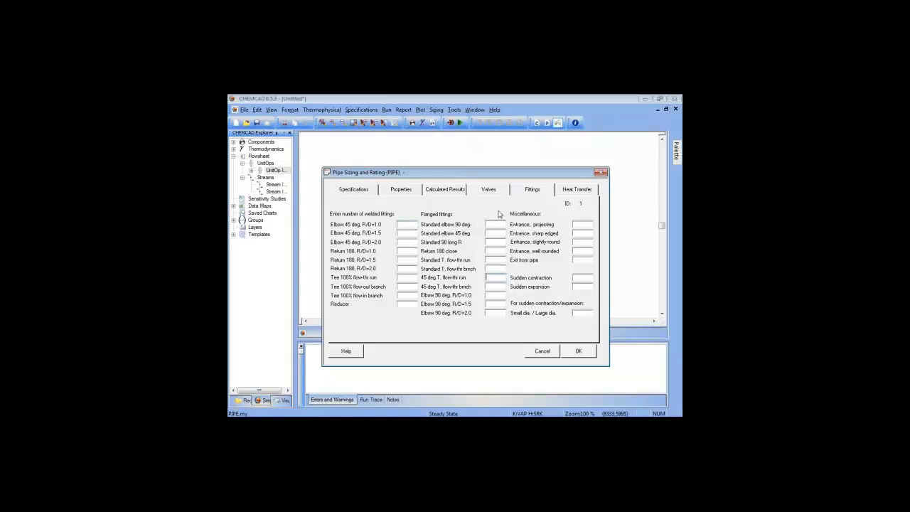
Try the Heat transfer to ambient thermal mode for the pipe, and return it to Adiabatic
left_click(577, 190)
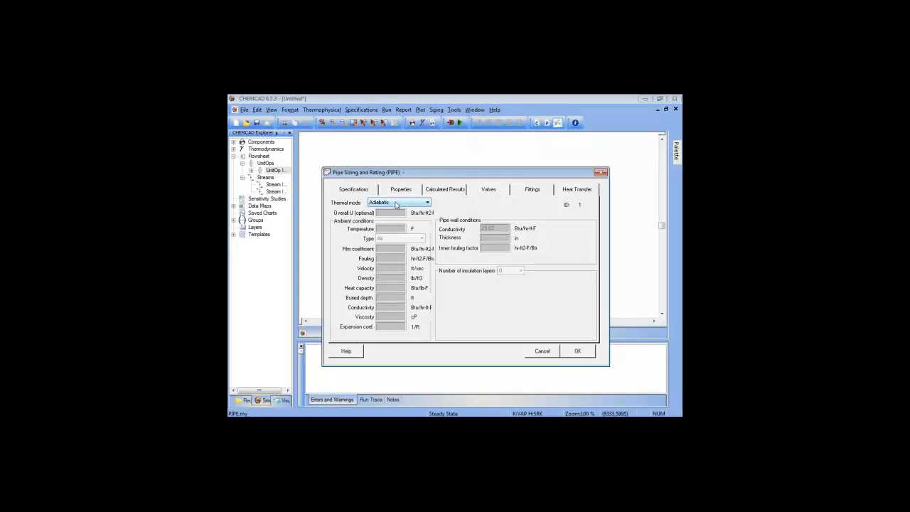
left_click(403, 204)
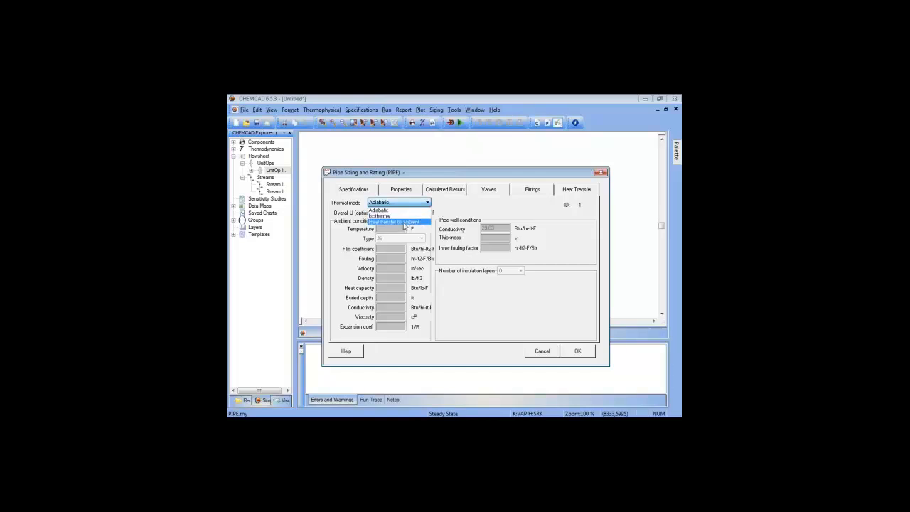
left_click(402, 223)
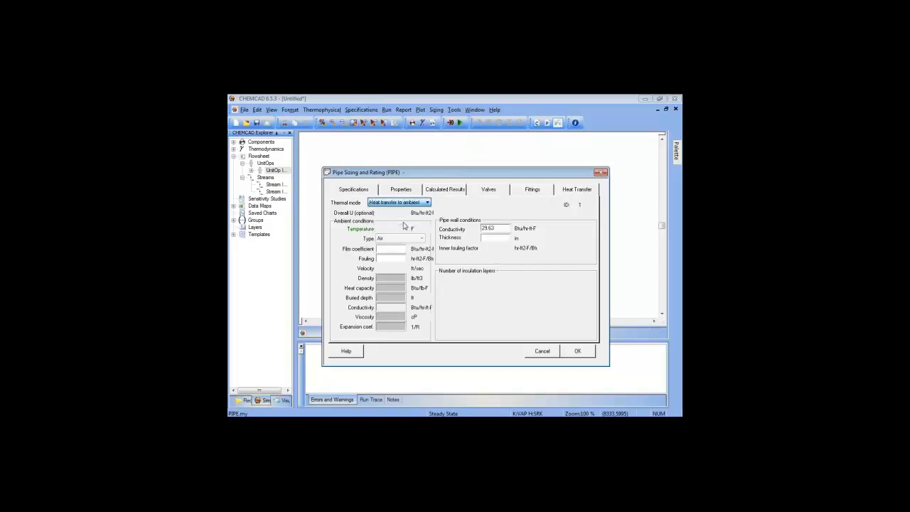
left_click(389, 240)
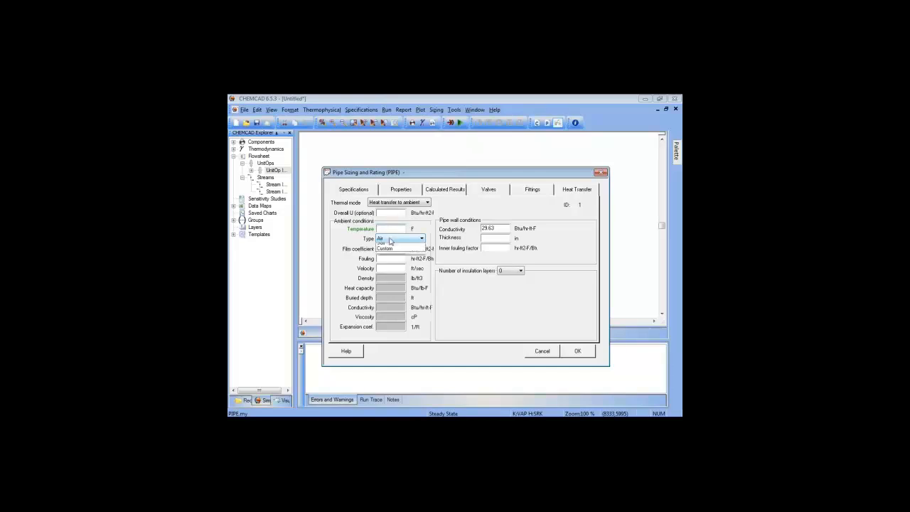
left_click(420, 229)
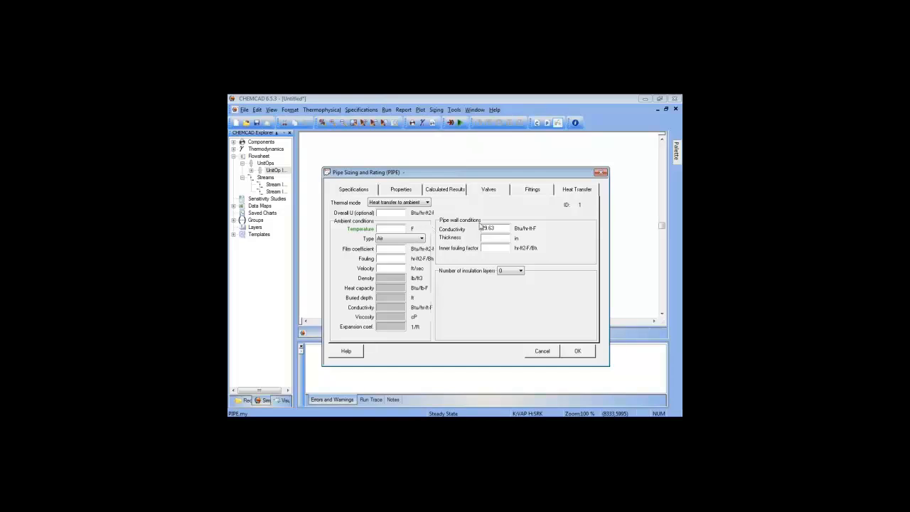
left_click(424, 204)
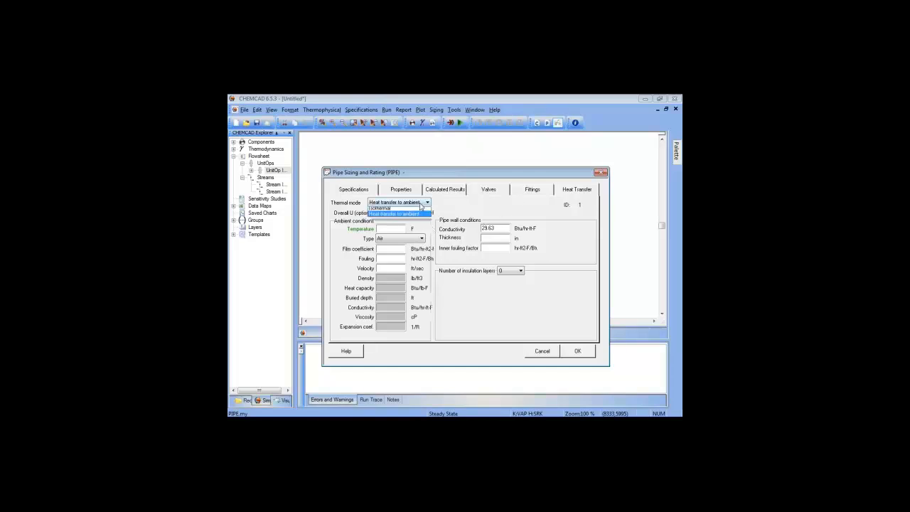
left_click(406, 213)
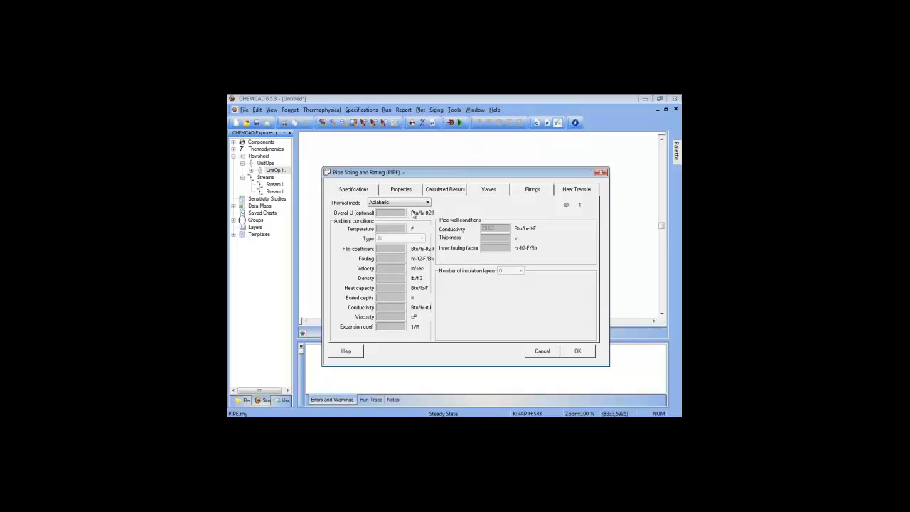
Accept the pipe's specifications and run the whole flowsheet simulation
left_click(355, 193)
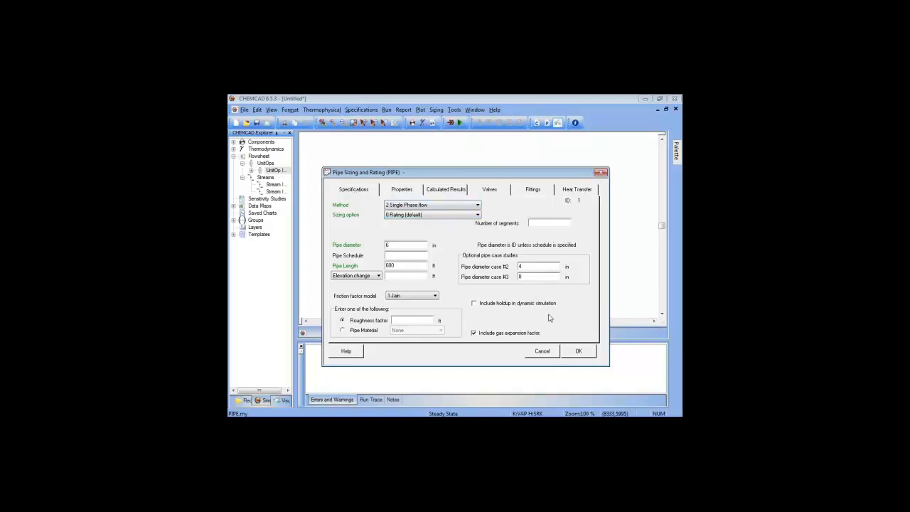
left_click(579, 352)
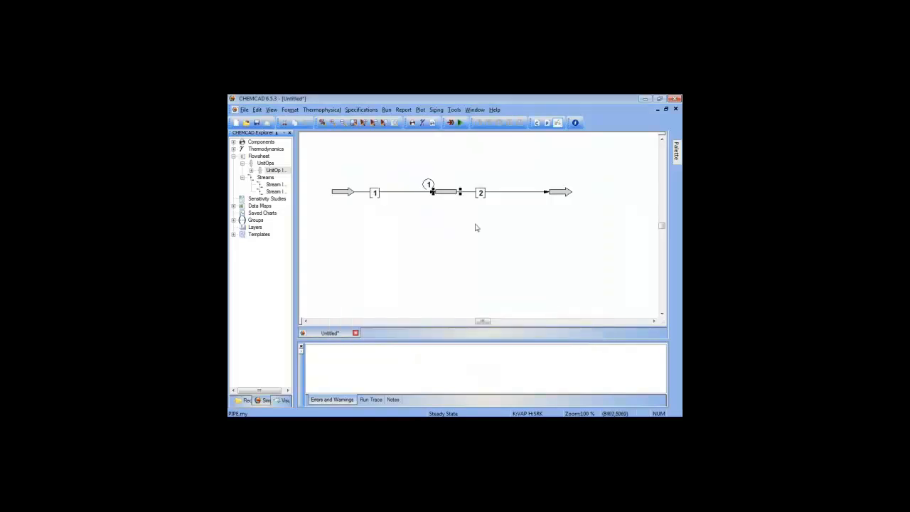
left_click(461, 123)
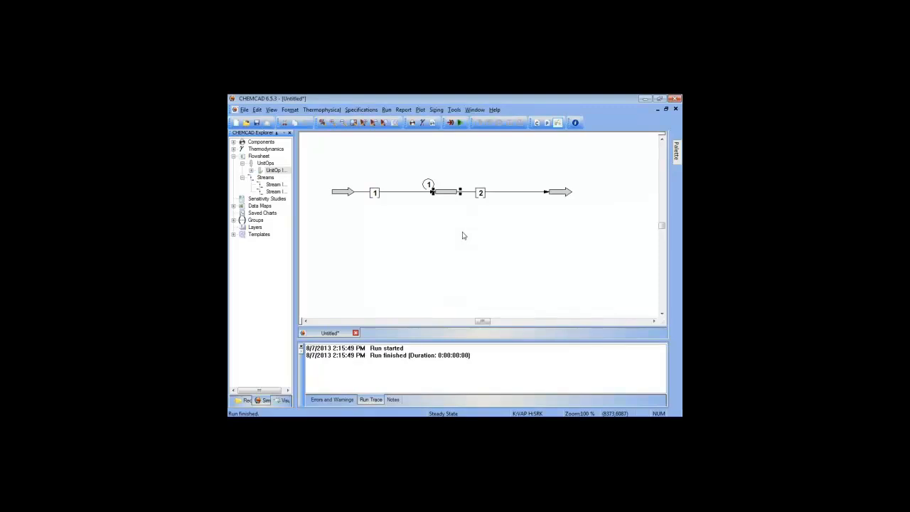
left_click(463, 235)
Review the pipe's calculated pressure drop, output pressure and velocity with both case studies, and close its specifications
mouse_move(465, 195)
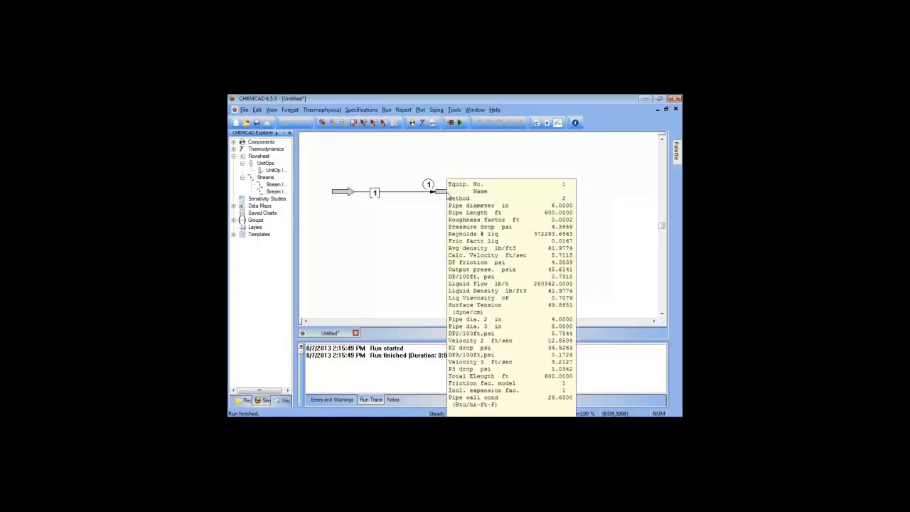
right_click(459, 192)
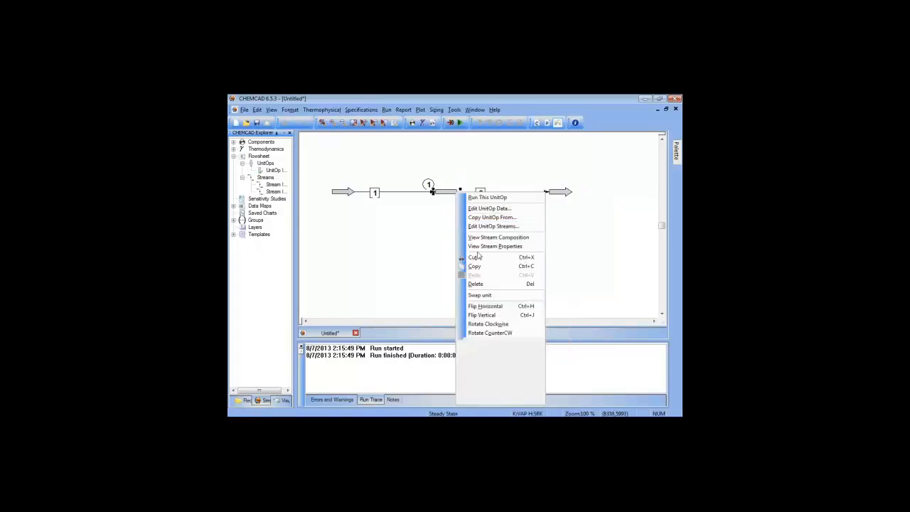
double_click(448, 194)
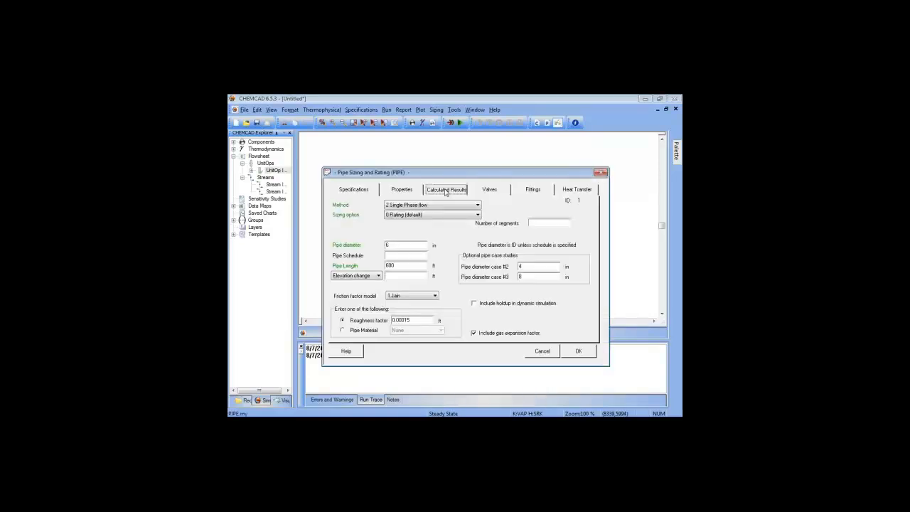
left_click(446, 189)
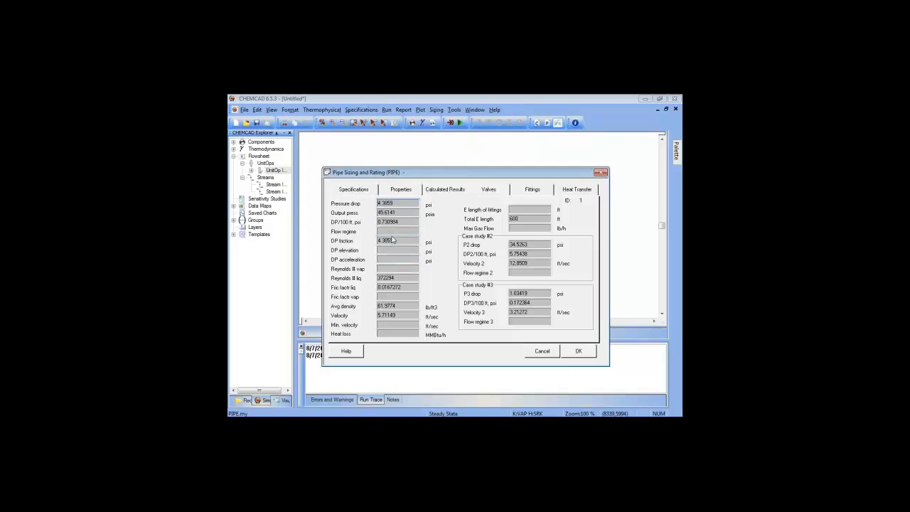
left_click_drag(397, 315, 378, 317)
left_click(378, 319)
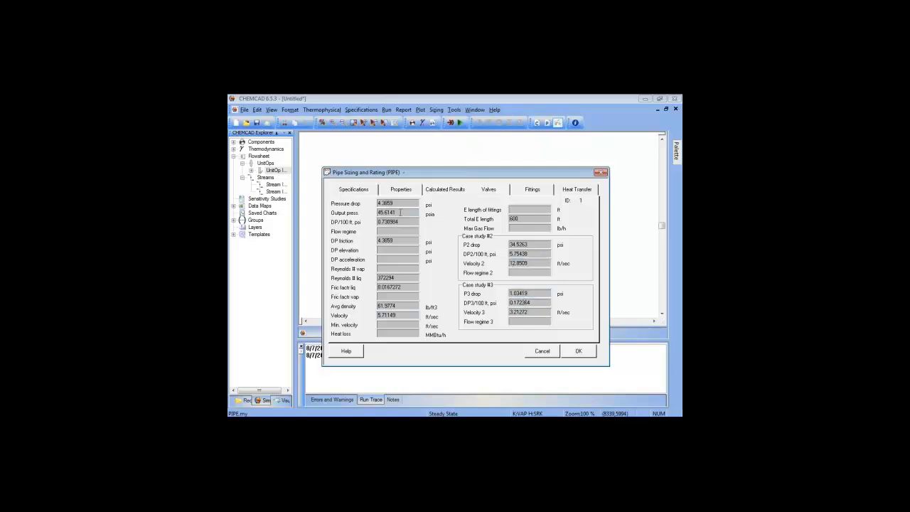
left_click(369, 193)
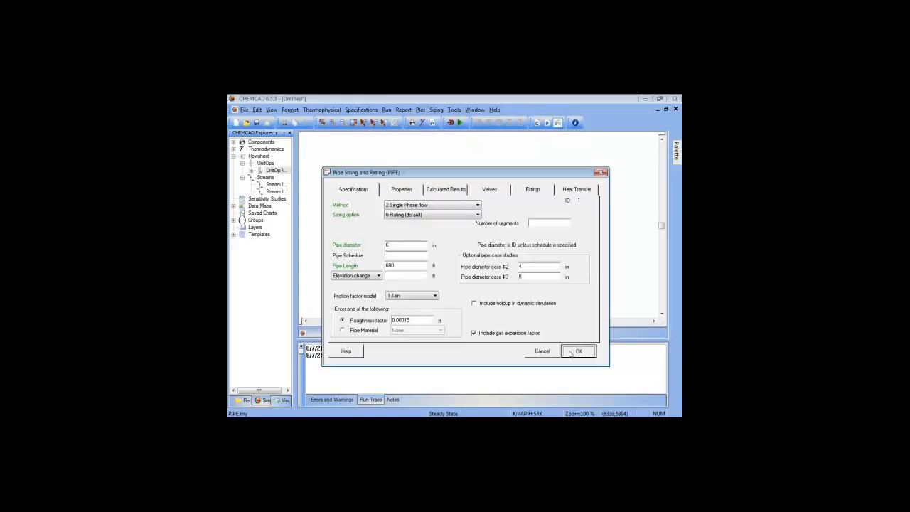
left_click(576, 351)
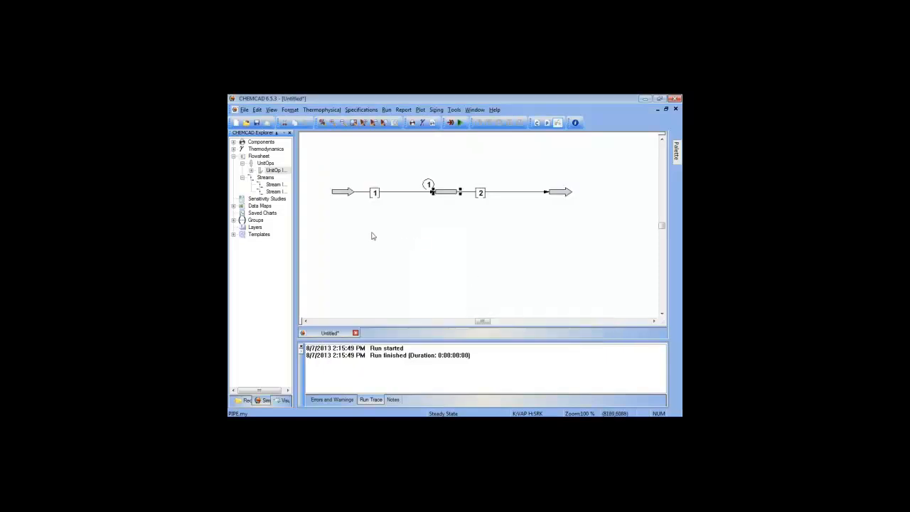
Move the whole flowsheet up and slightly left on the canvas to free space below it
mouse_move(450, 198)
left_click(418, 206)
key("ctrl+a")
left_click_drag(448, 194, 433, 170)
left_click(438, 202)
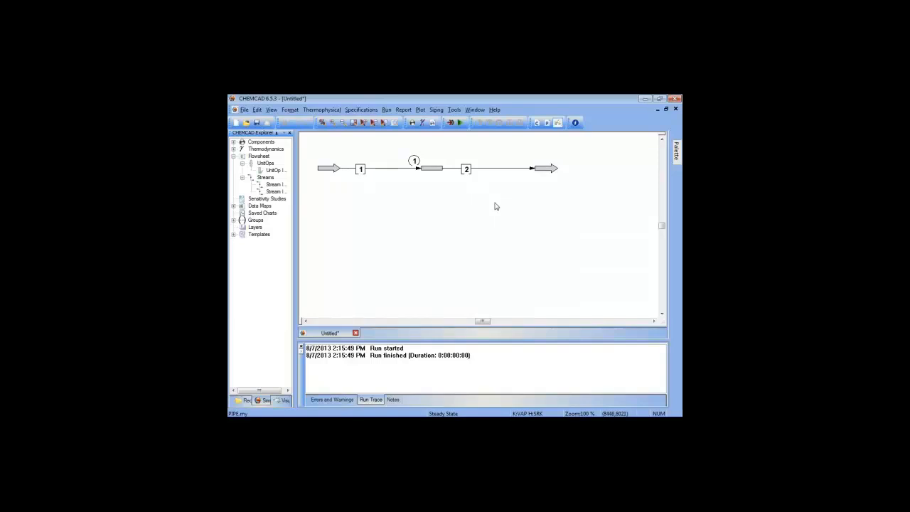
Place a second pipe below the first one and a second feed arrow level with it, below the existing feed
mouse_move(675, 152)
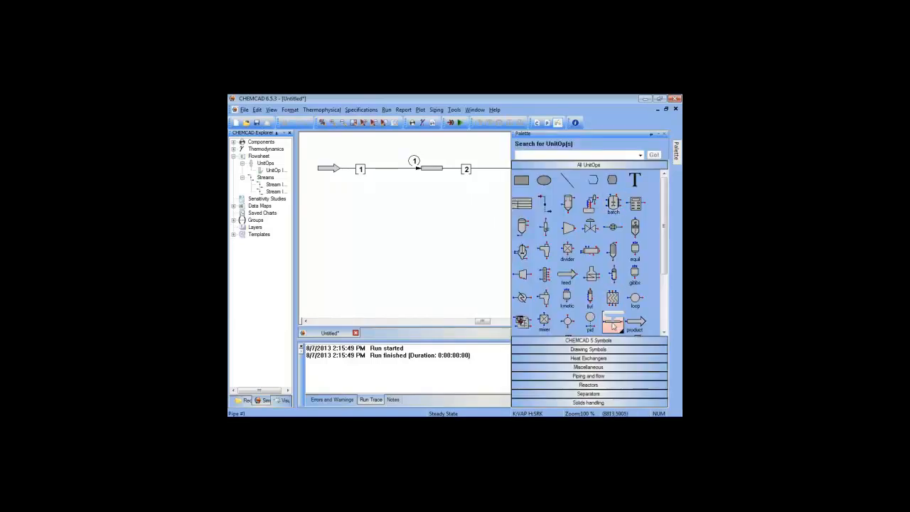
left_click(613, 325)
left_click(428, 209)
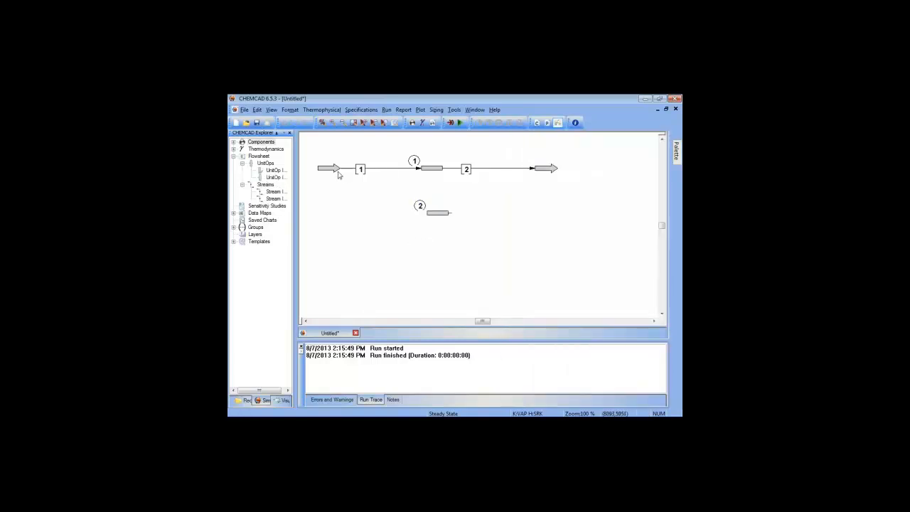
left_click(435, 214)
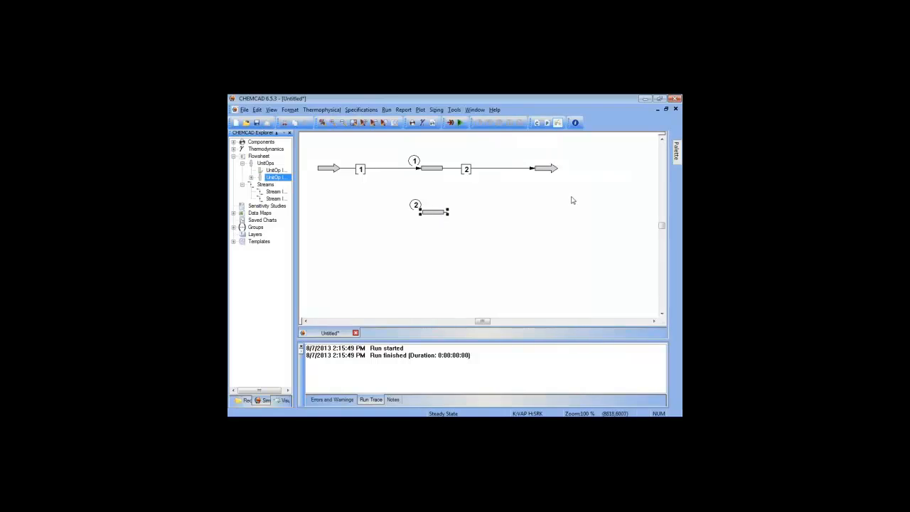
mouse_move(674, 159)
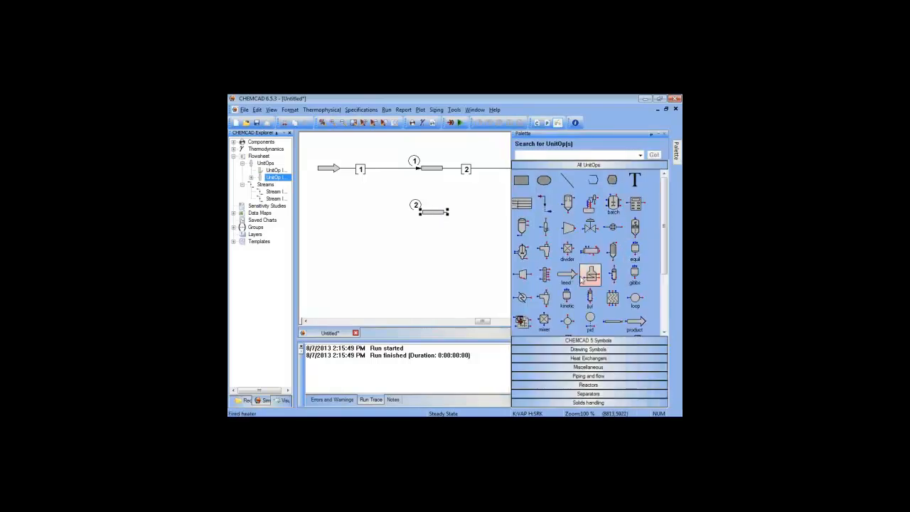
left_click(567, 276)
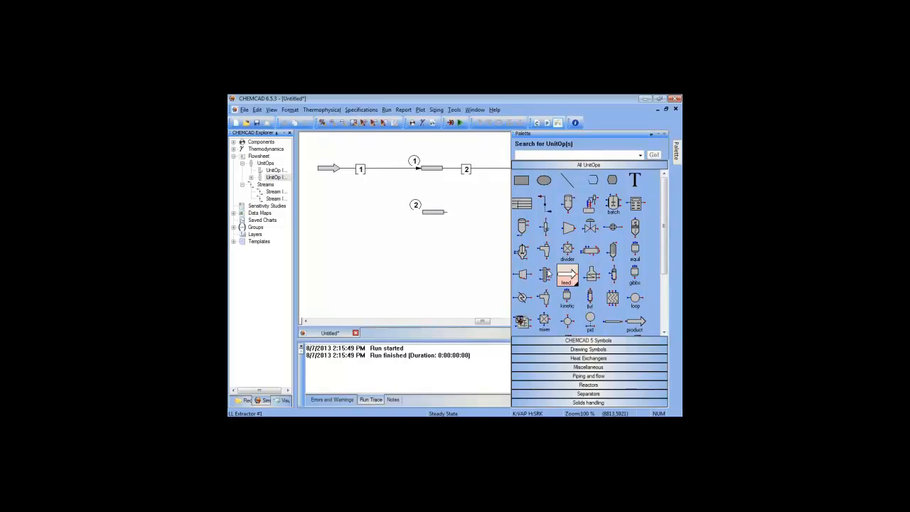
left_click(329, 210)
Insert a mixer into stream 2 between the first pipe and the product, midway between the two pipe rows
right_click(504, 169)
left_click(537, 249)
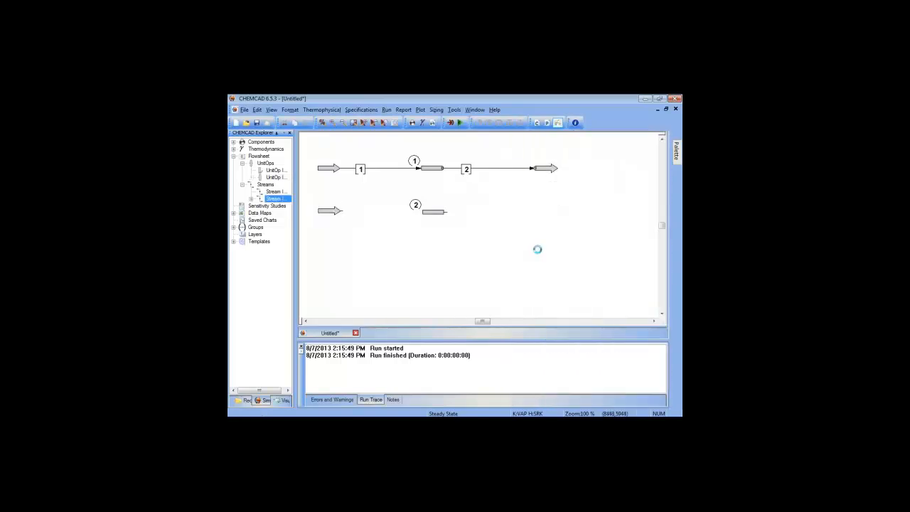
left_click(504, 280)
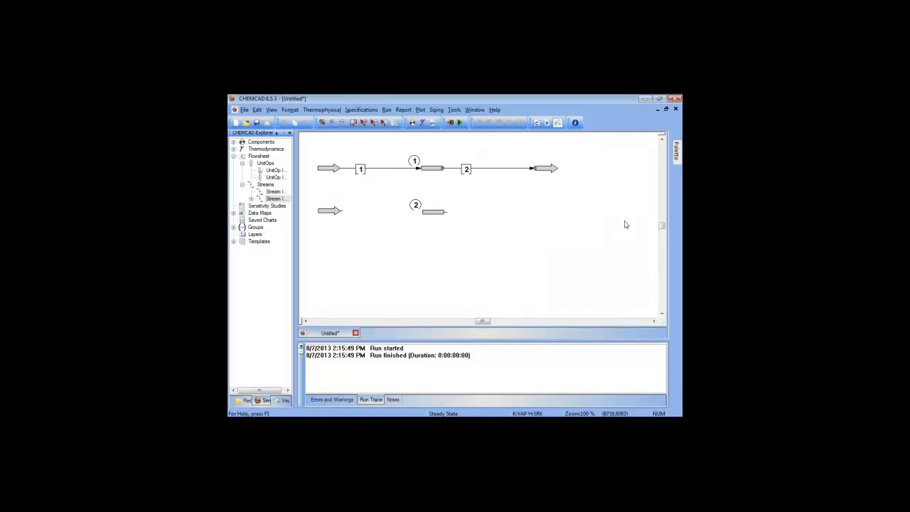
mouse_move(676, 151)
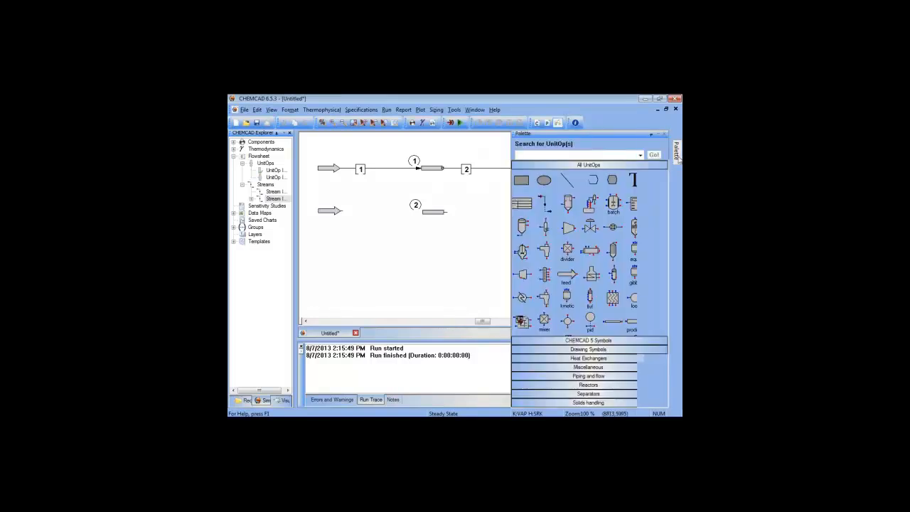
scroll(594, 274, "down", 1)
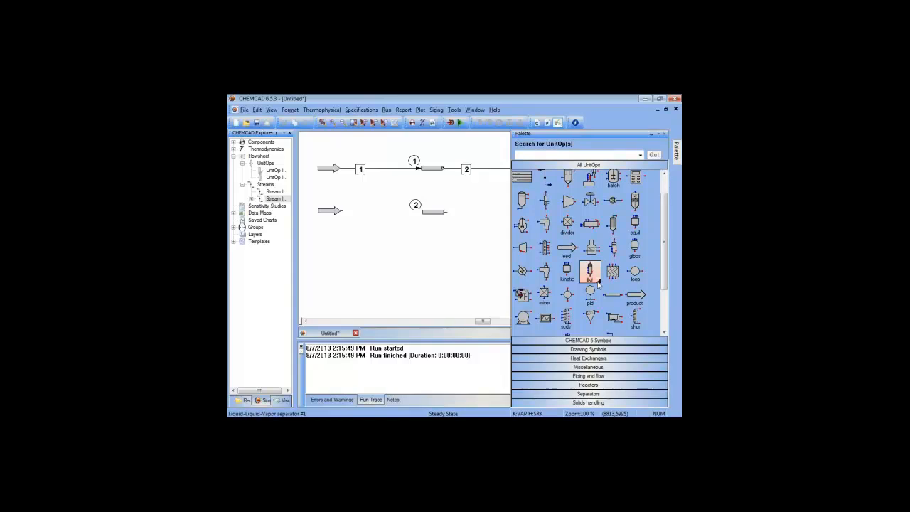
scroll(599, 284, "down", 1)
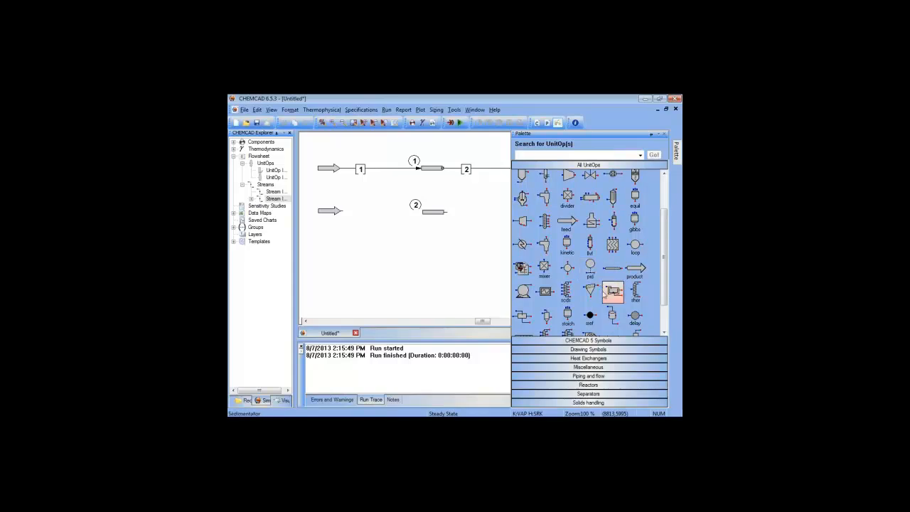
scroll(601, 289, "down", 2)
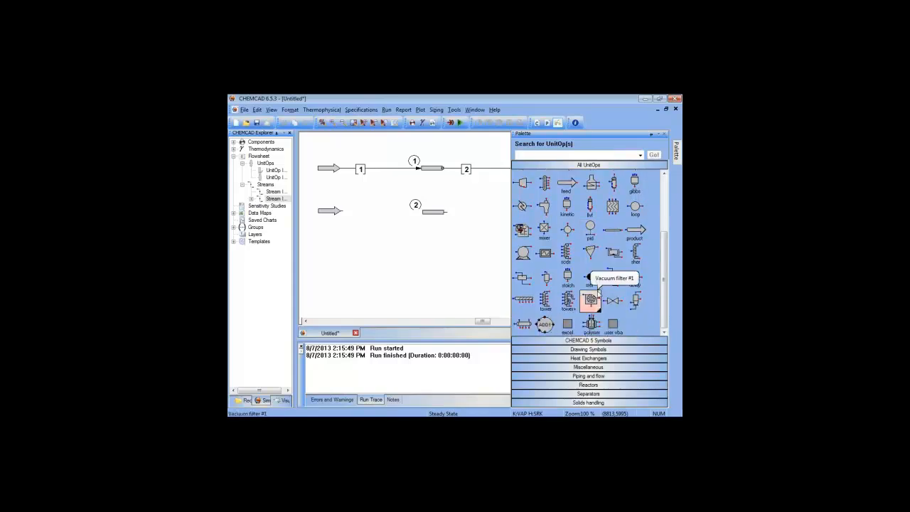
left_click(544, 231)
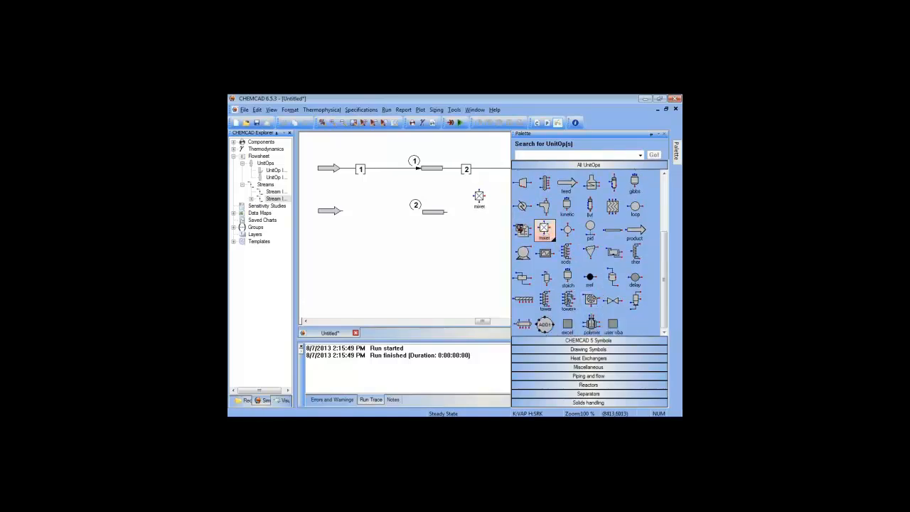
left_click(504, 180)
Reroute stream 2 so it enters the mixer from above, and move the product arrow down level with the mixer
left_click(492, 190)
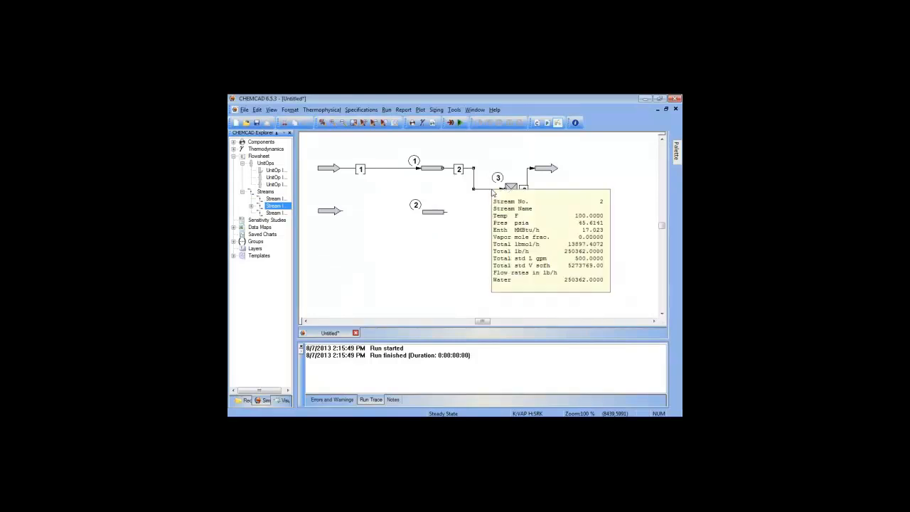
right_click(492, 192)
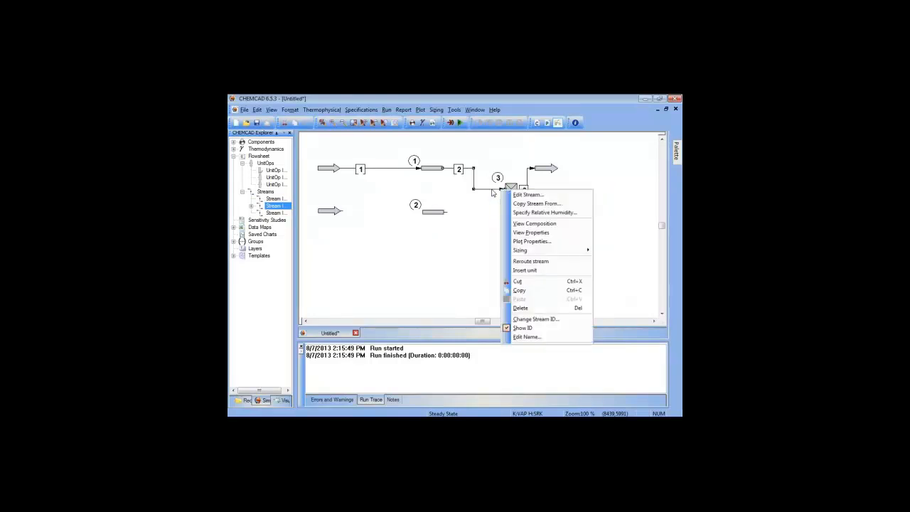
left_click(531, 261)
left_click_drag(548, 170, 554, 188)
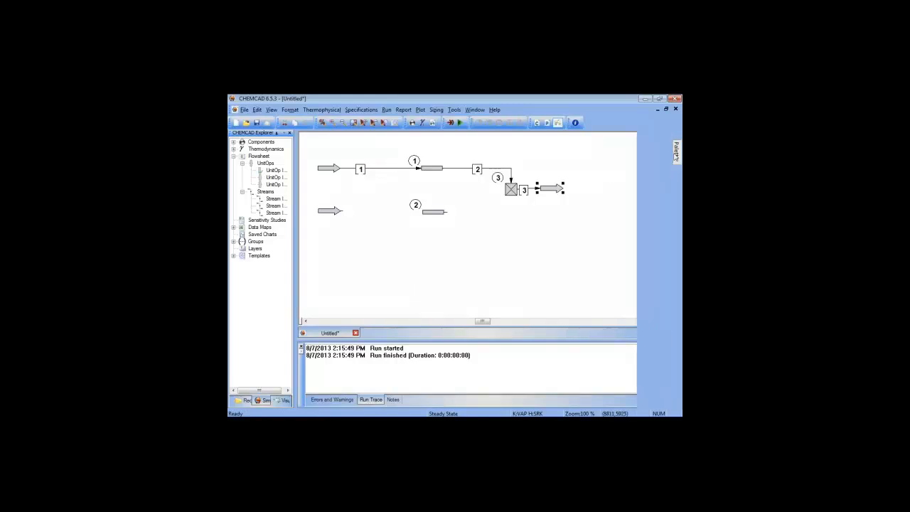
left_click(569, 185)
Connect the second feed through the second pipe to the mixer's lower inlet, and align the pipe with its feed
left_click(341, 211)
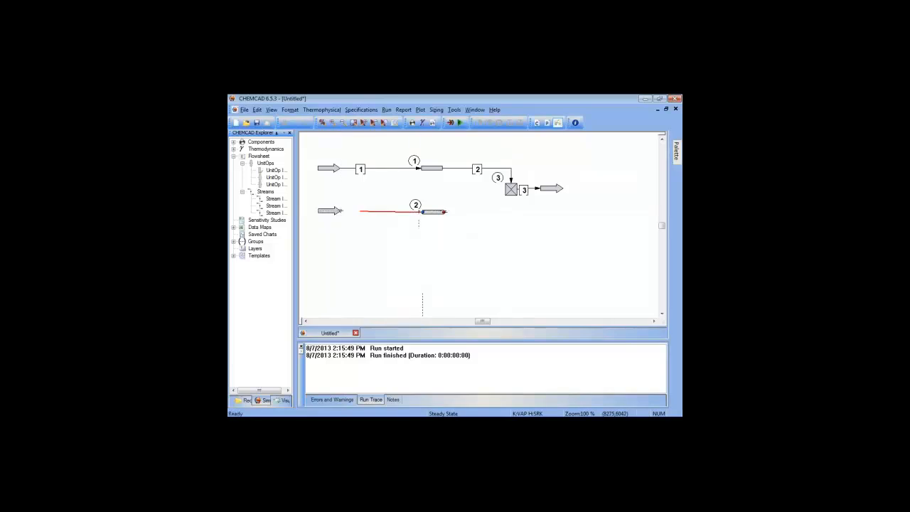
left_click(423, 212)
left_click(444, 212)
left_click(510, 205)
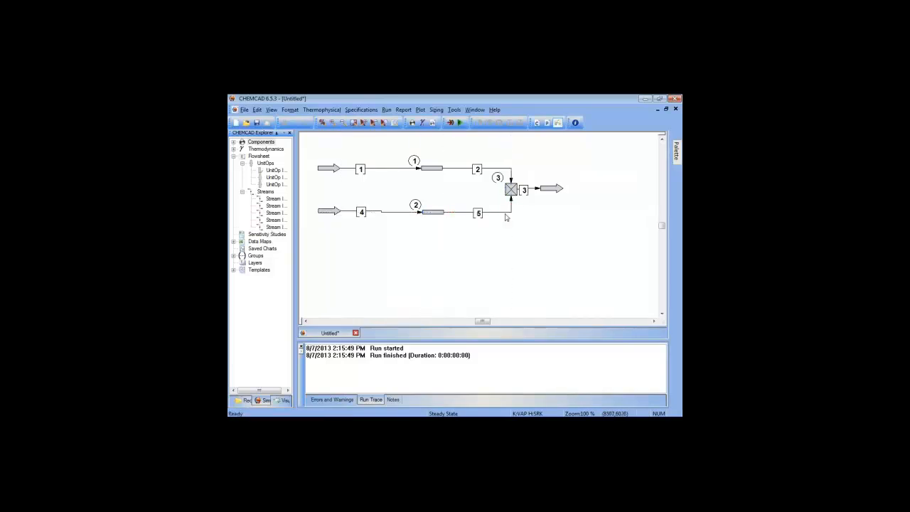
left_click(427, 214)
left_click_drag(427, 214, 413, 218)
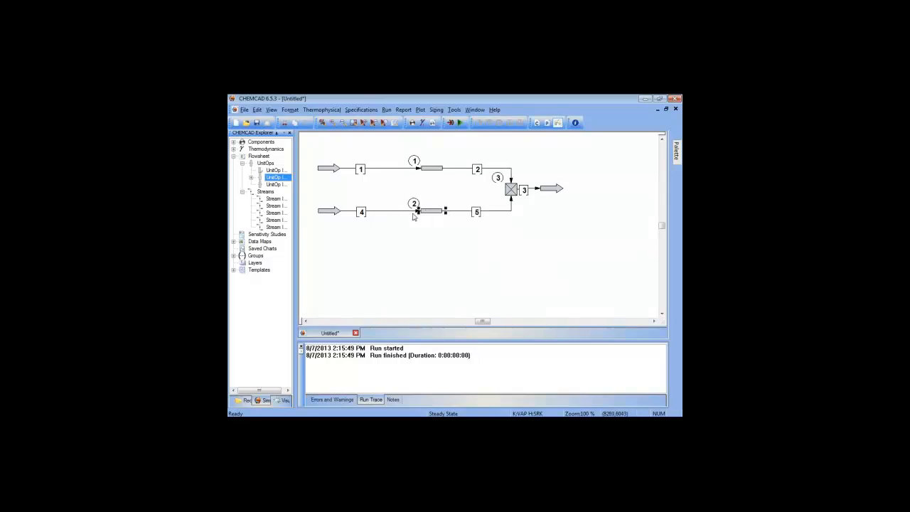
Open the second feed stream for editing and set its temperature to 100 F and pressure to 50 psia
left_click(379, 215)
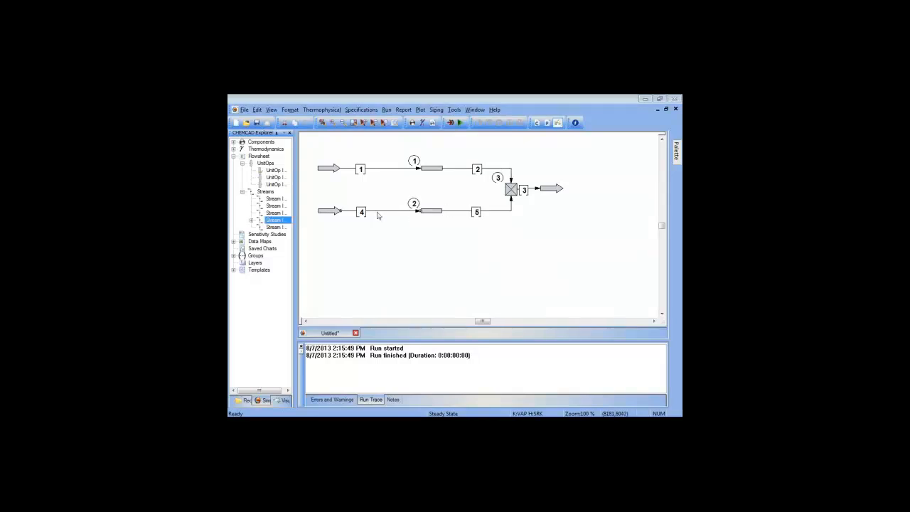
double_click(378, 215)
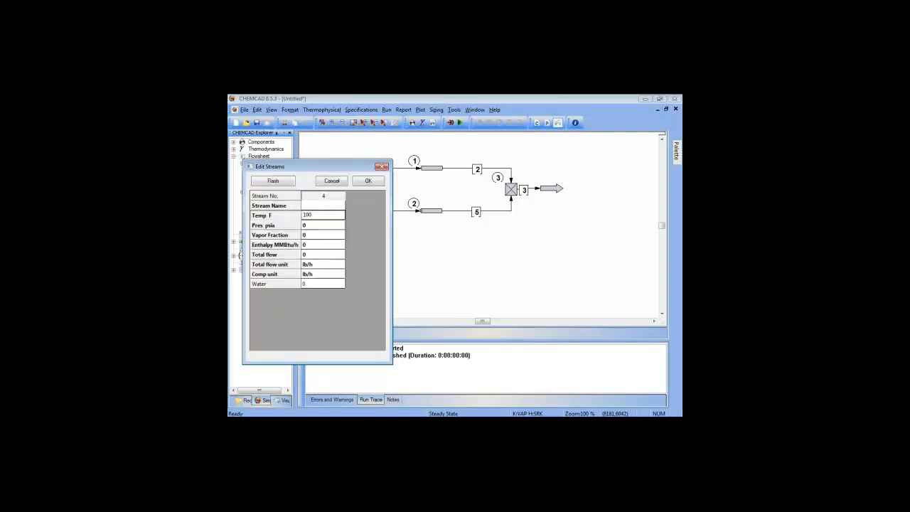
left_click(318, 226)
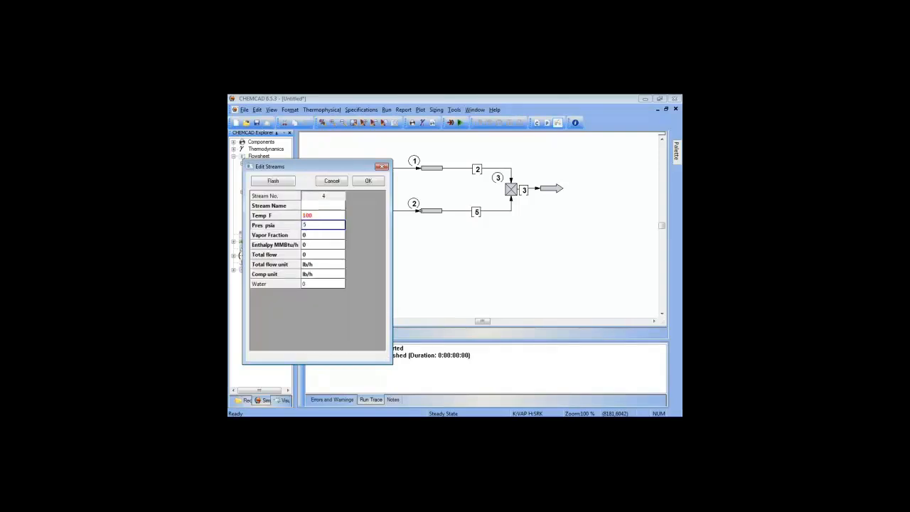
type("50")
Set the second feed stream's composition unit to weight frac and its total flow unit to stdL gpm
left_click(324, 274)
left_click(327, 274)
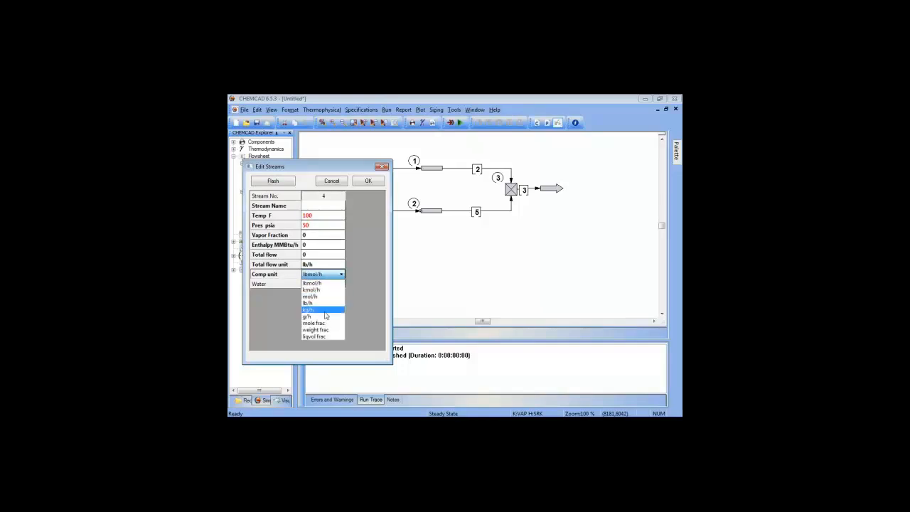
left_click(316, 323)
left_click(318, 274)
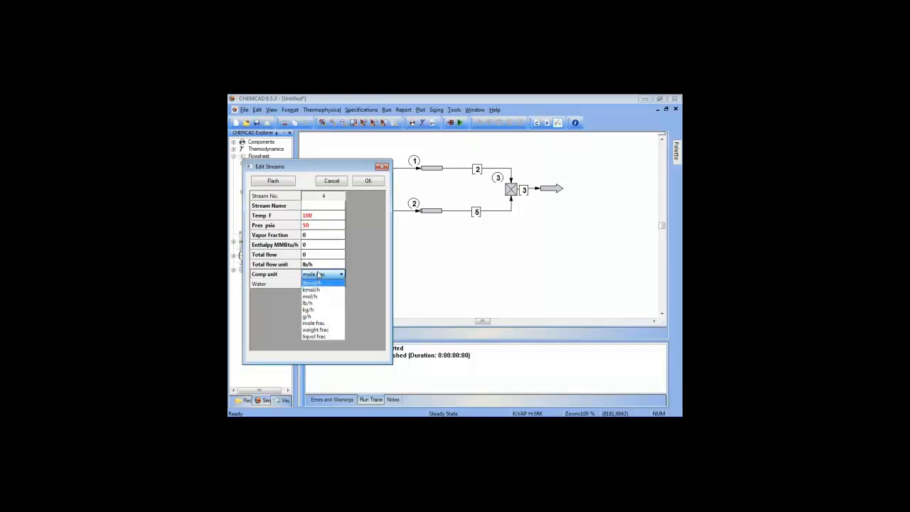
left_click(315, 330)
left_click(322, 276)
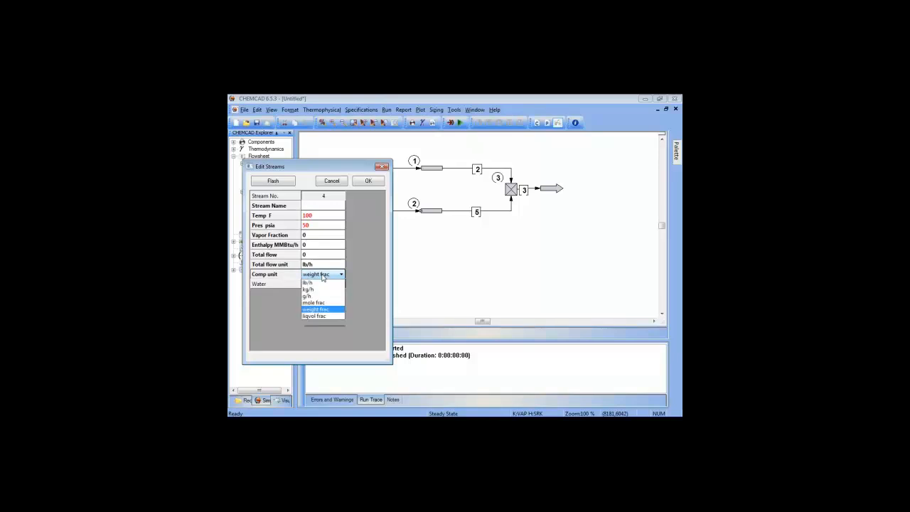
left_click(323, 276)
left_click(324, 264)
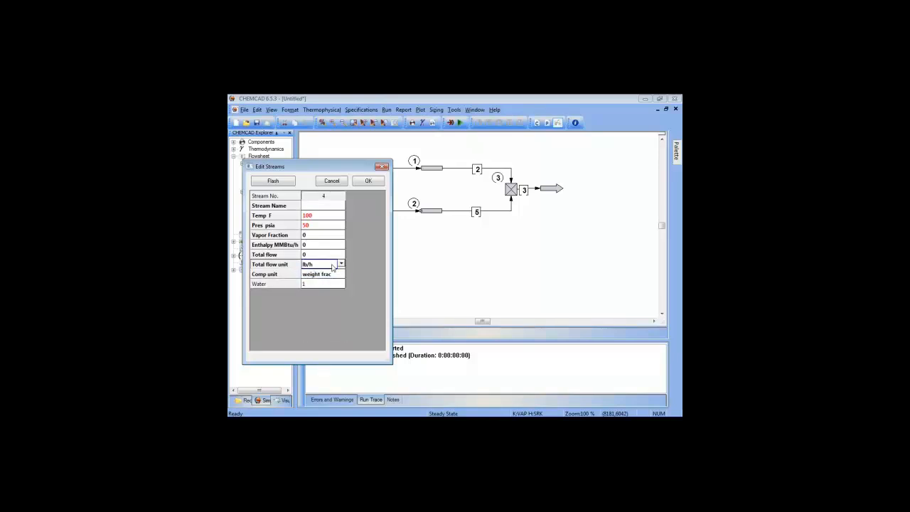
left_click(333, 267)
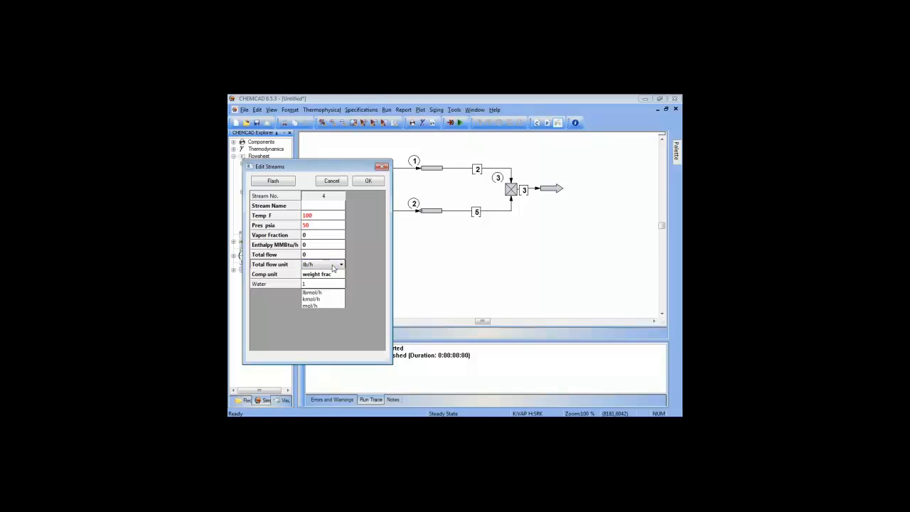
Try to enter 500 as the second feed's total flow, and accept the stream's data
left_click(316, 247)
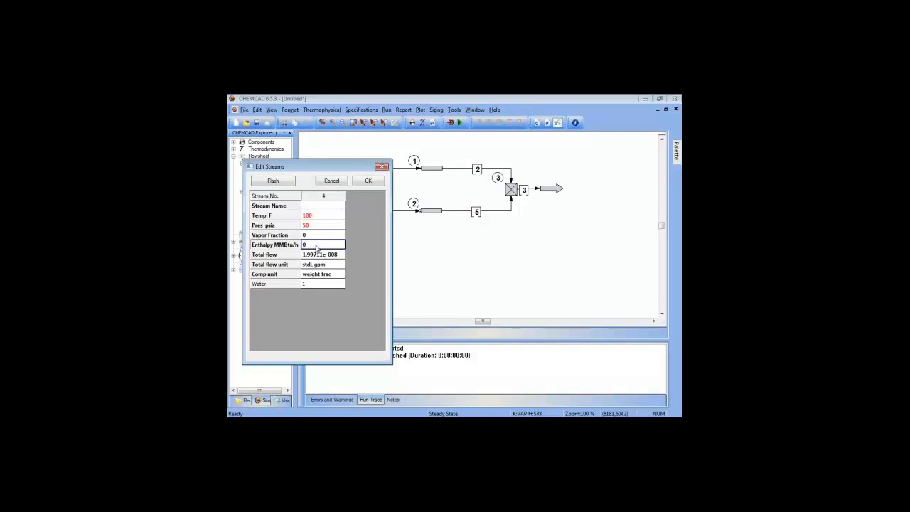
type("500")
left_click(368, 182)
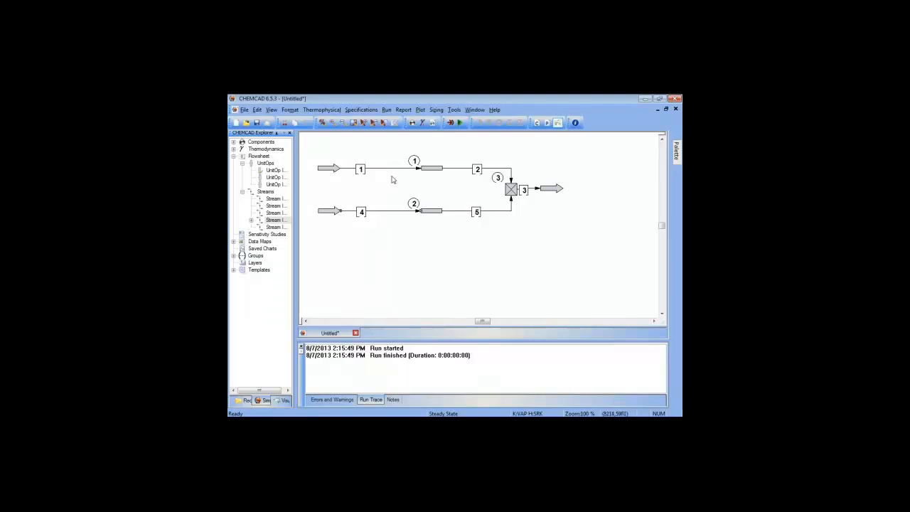
Specify the second pipe for rating with single phase flow, a 6 in diameter and a 250 ft length, and accept it
left_click(430, 212)
double_click(430, 212)
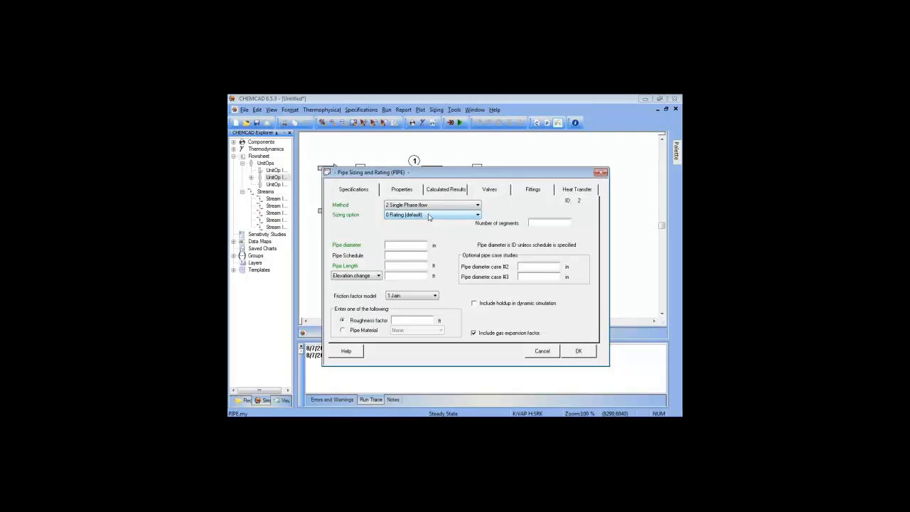
left_click(429, 206)
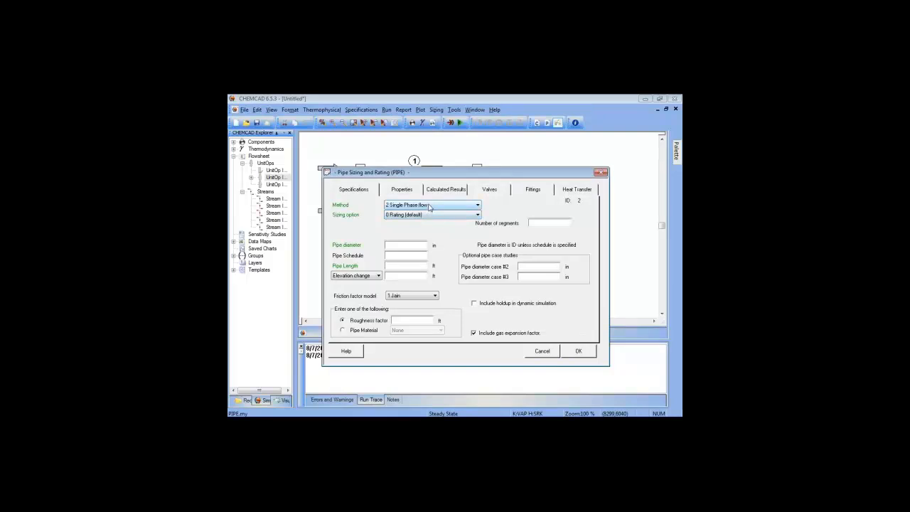
left_click(402, 246)
type("6")
left_click(402, 266)
type("25")
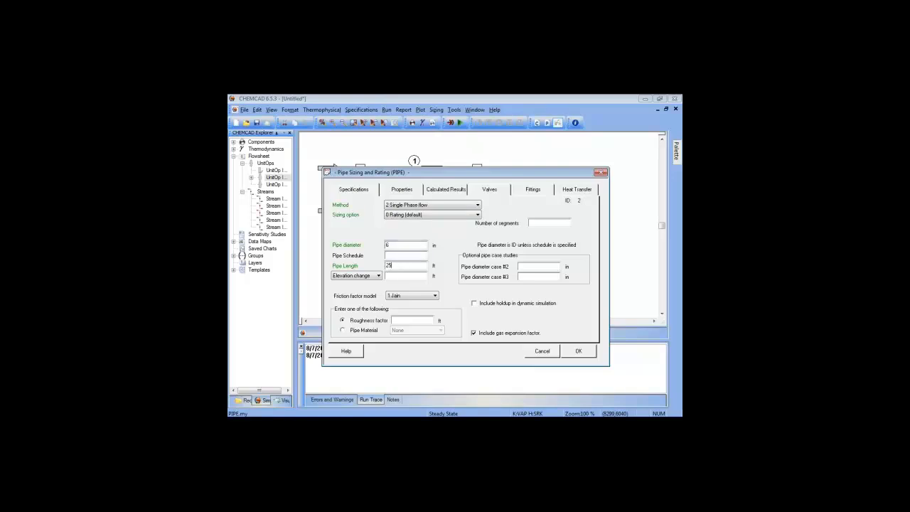
type("0")
left_click(572, 352)
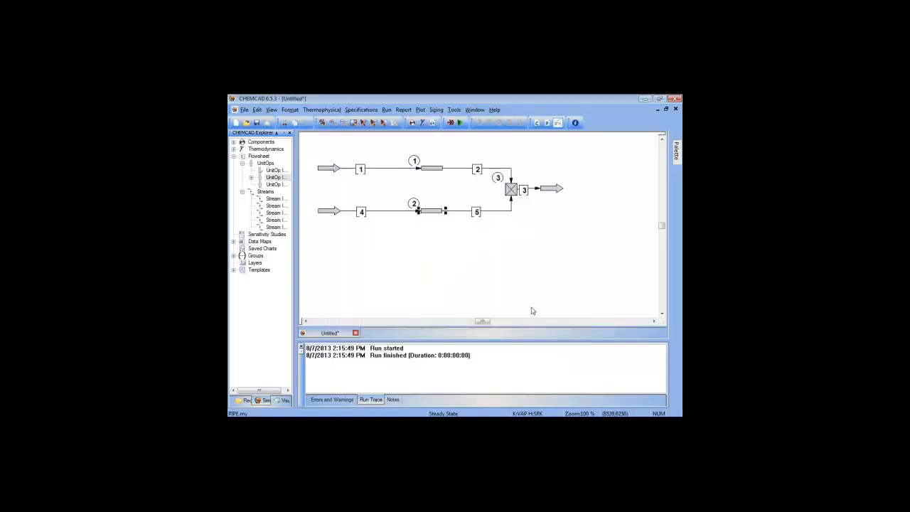
left_click(516, 286)
Run the whole flowsheet simulation and check the results at stream 2 and the second pipe
mouse_move(432, 213)
left_click(461, 123)
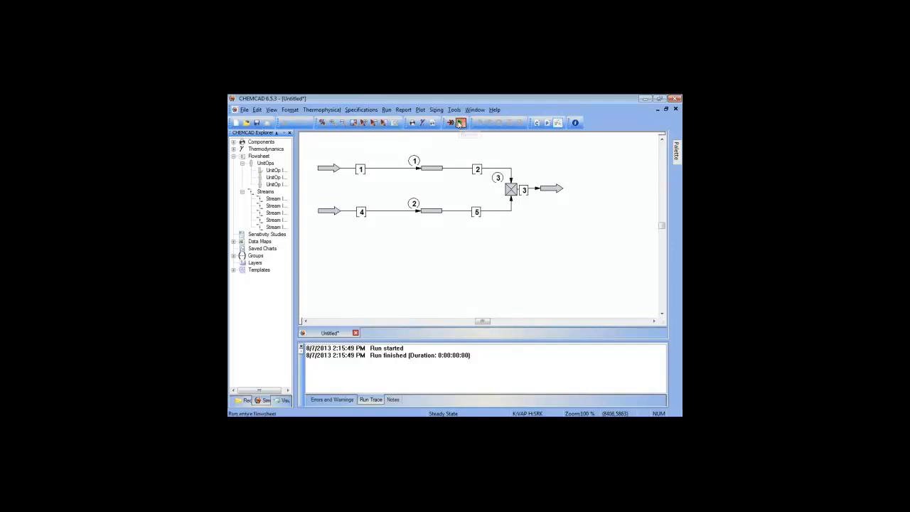
left_click(460, 123)
mouse_move(454, 171)
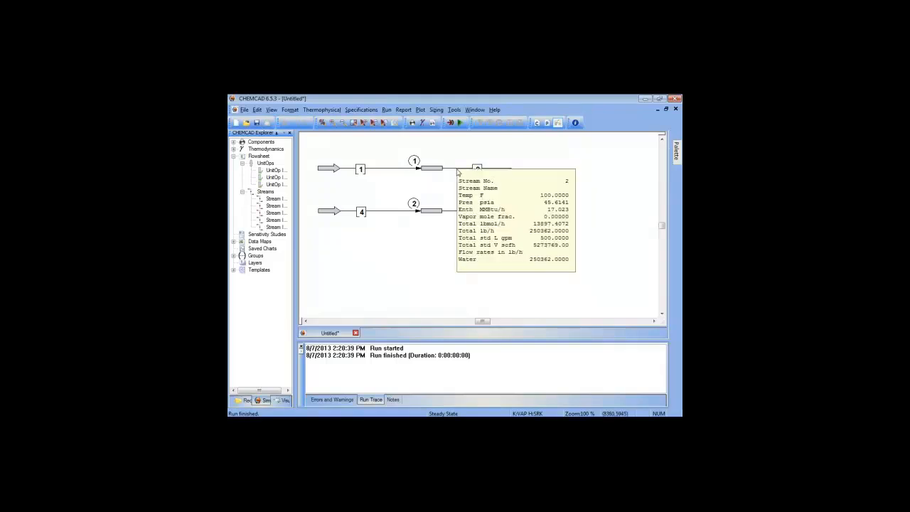
mouse_move(432, 215)
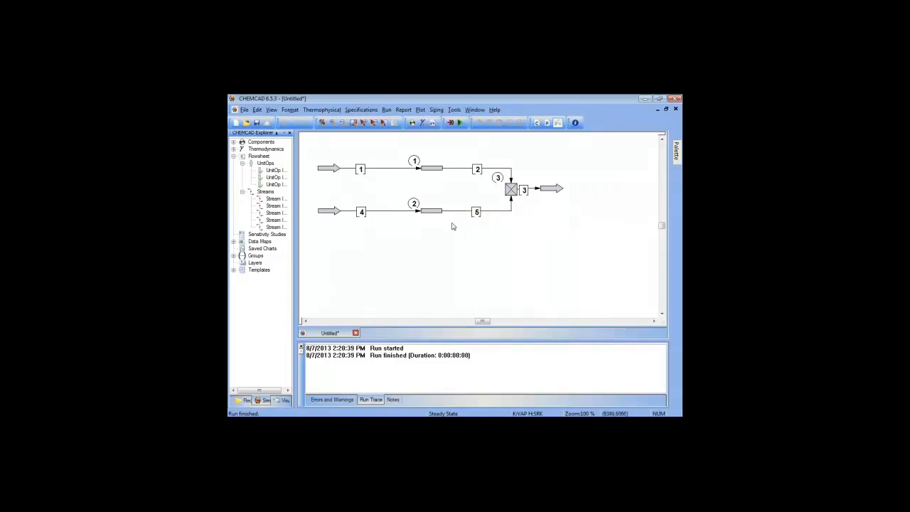
Correct the second feed stream's total flow to 500 stdL gpm, flash it and accept the stream
double_click(403, 212)
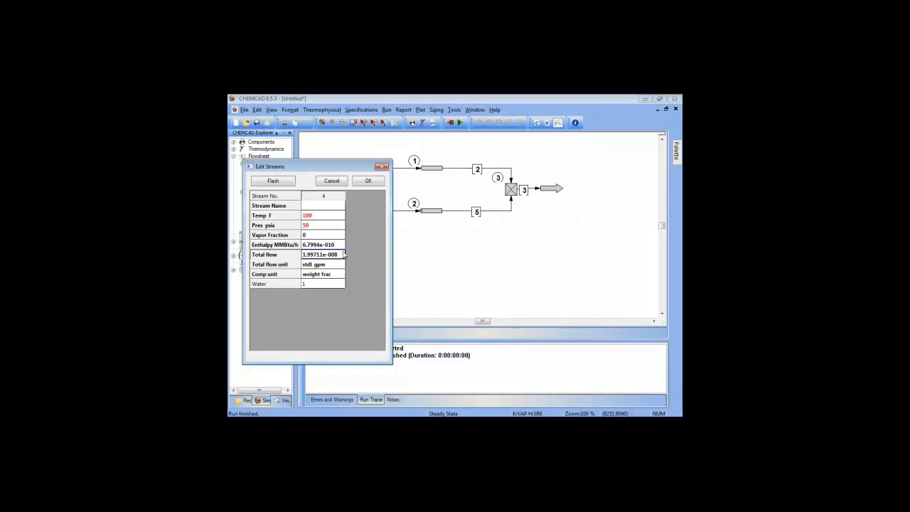
double_click(343, 255)
type("500")
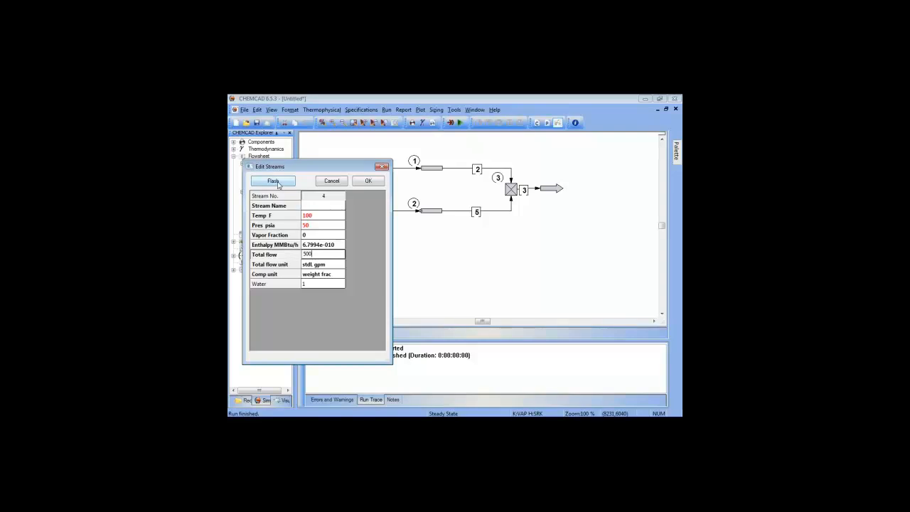
left_click(277, 182)
key("Return")
Rerun the whole flowsheet simulation and check the streams entering and leaving the second pipe
left_click(461, 122)
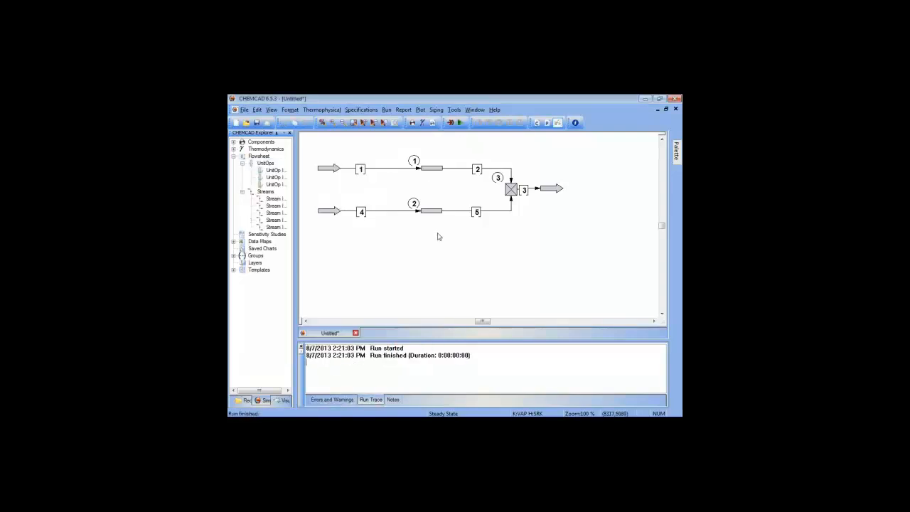
mouse_move(388, 214)
mouse_move(462, 214)
Move the product arrow farther to the right of the mixer and select the stream between them
left_click_drag(554, 191, 578, 191)
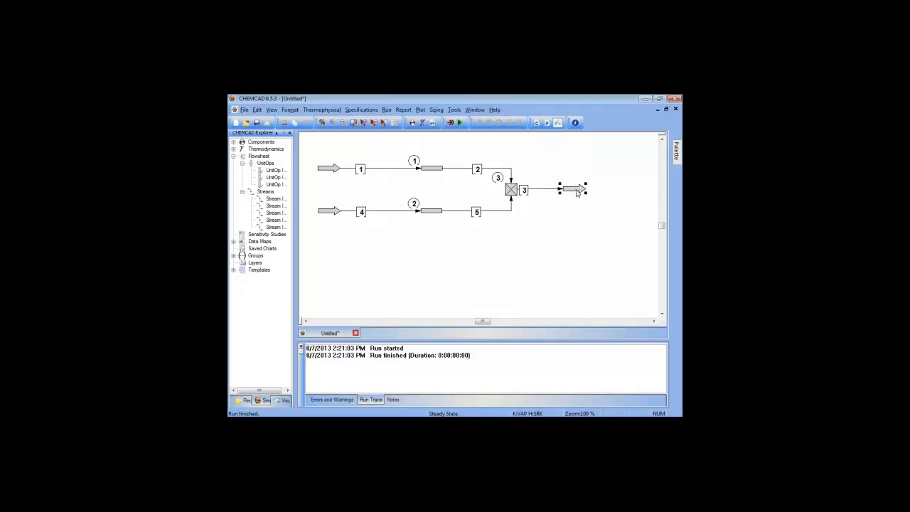
left_click(549, 191)
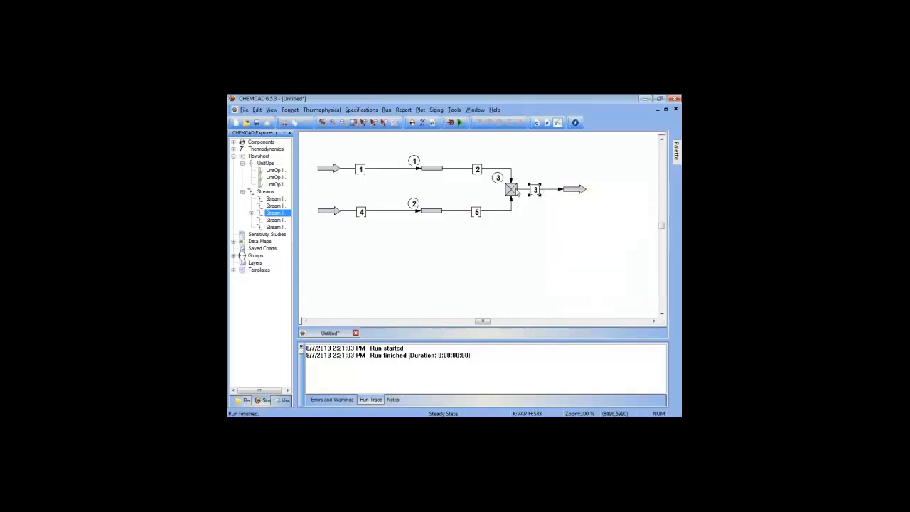
Check the results of the streams entering and leaving the mixer
mouse_move(513, 193)
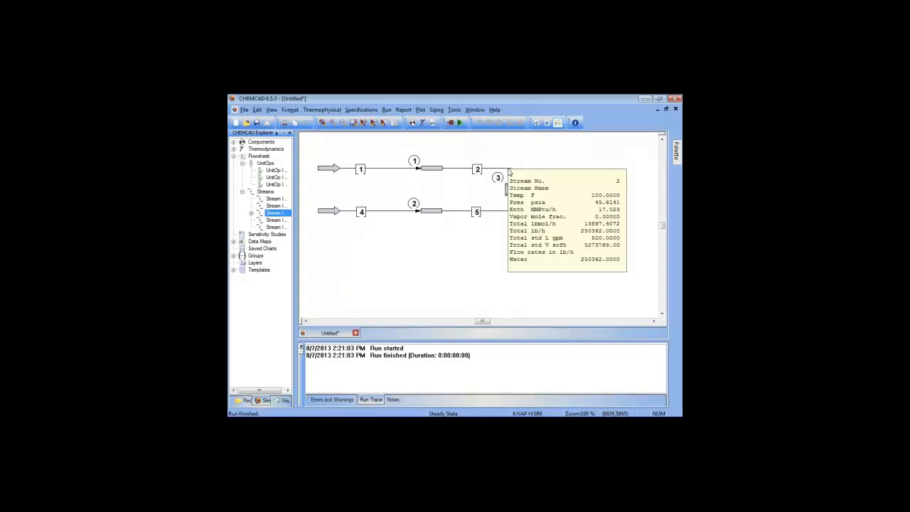
left_click(534, 190)
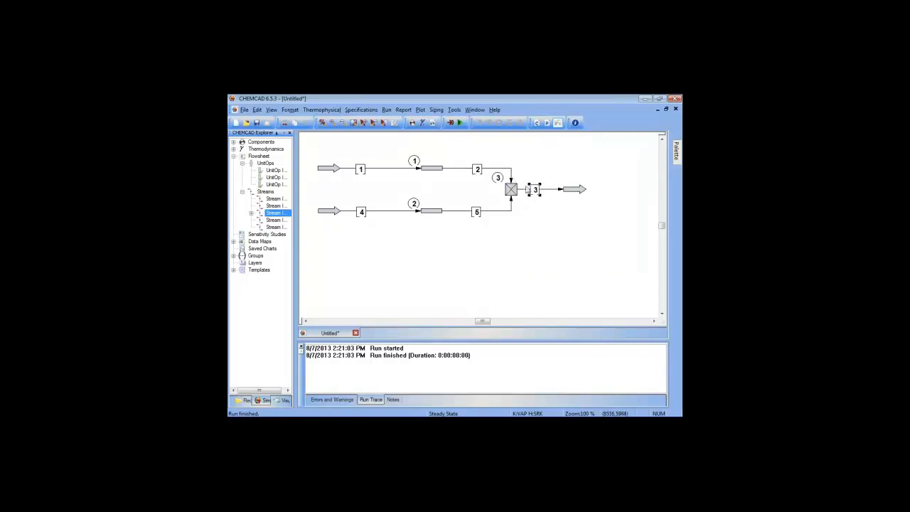
mouse_move(550, 194)
mouse_move(501, 172)
mouse_move(448, 213)
mouse_move(508, 195)
Move the product arrow farther from the mixer and insert a controller into the stream between them
left_click_drag(580, 194, 628, 193)
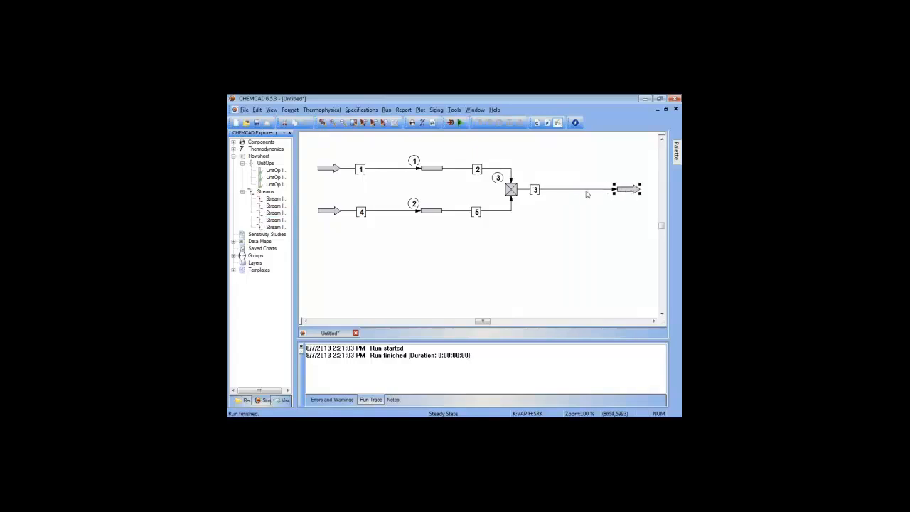
mouse_move(583, 193)
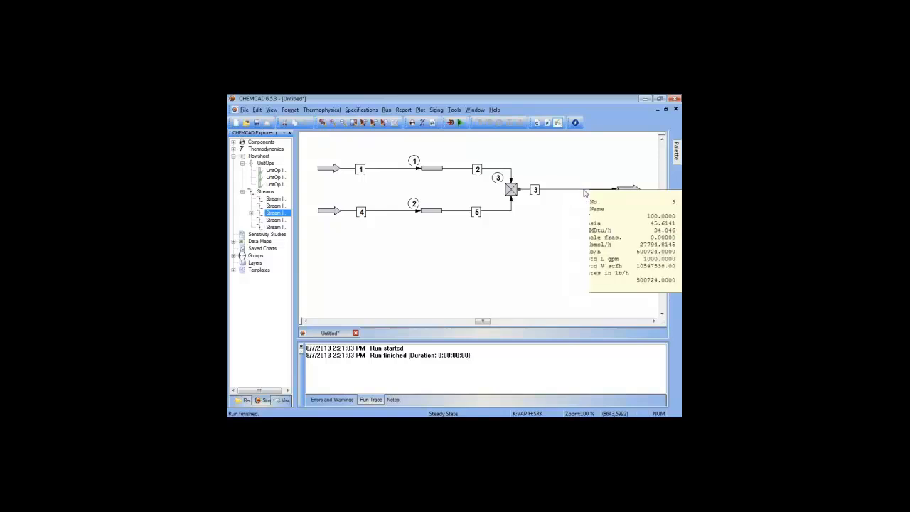
right_click(586, 192)
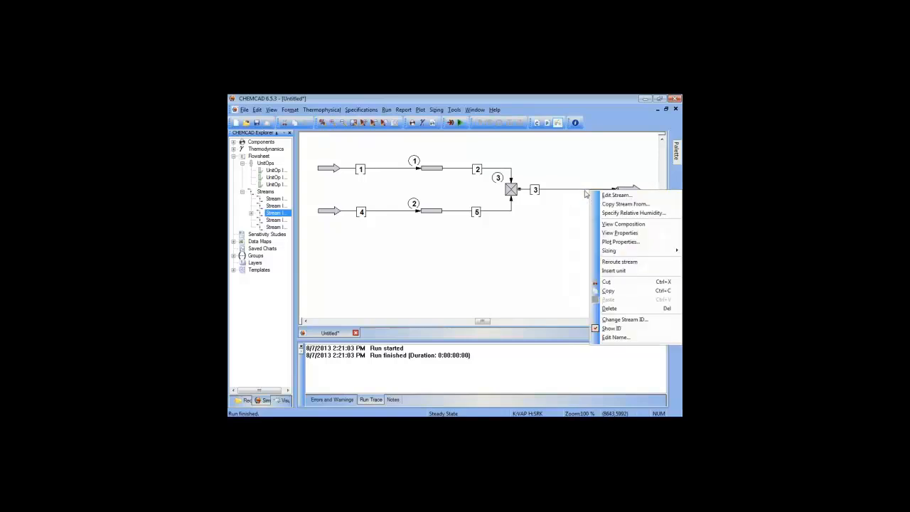
left_click(620, 271)
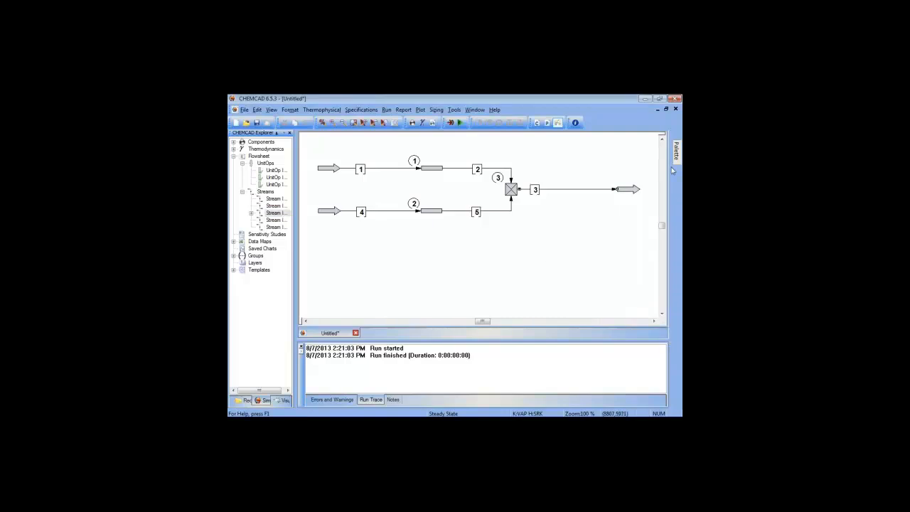
mouse_move(676, 151)
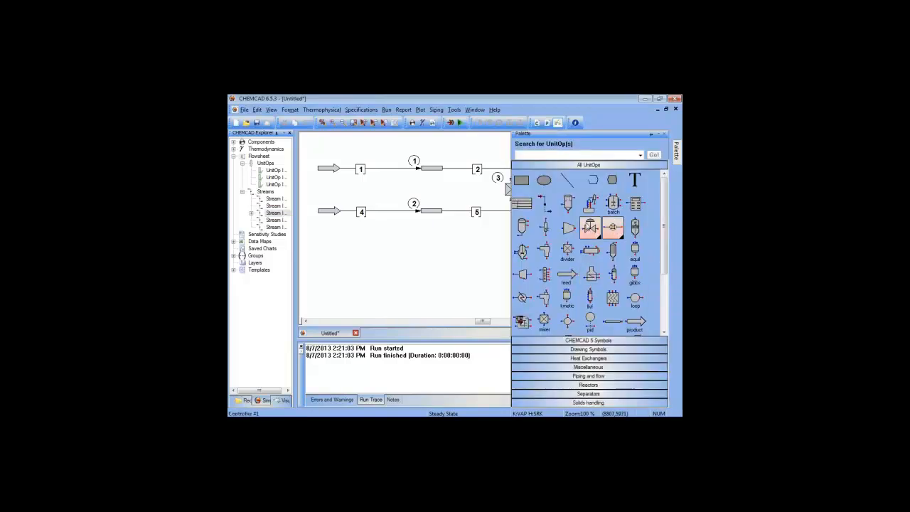
left_click(564, 189)
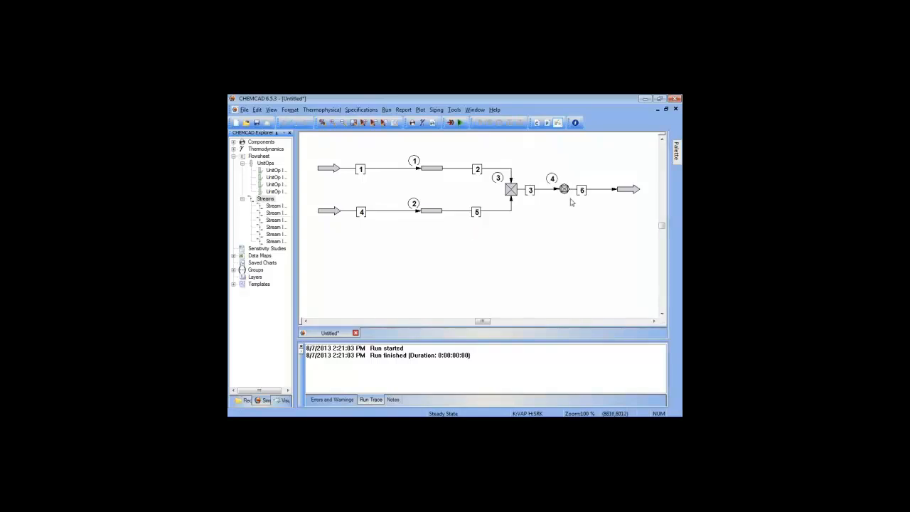
Set the new controller's mode to Feed-backward and choose a stream as the object it adjusts
double_click(565, 189)
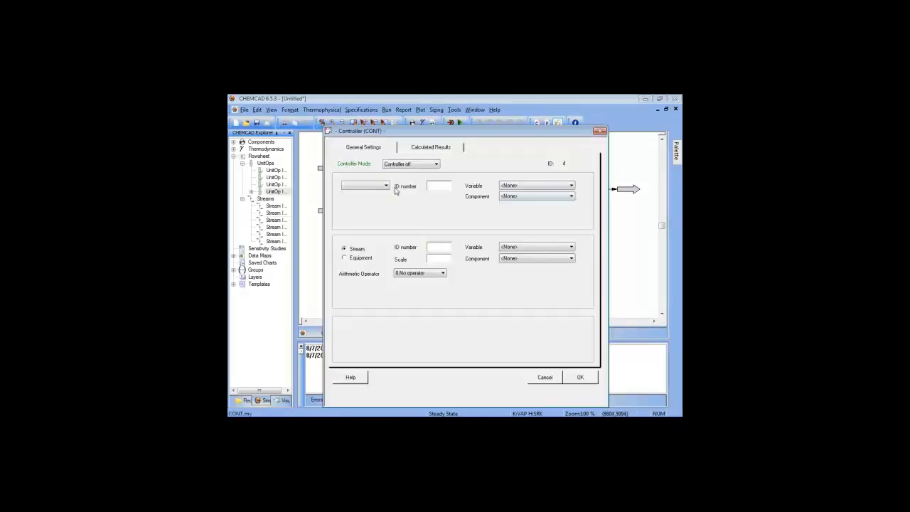
left_click(418, 164)
left_click(397, 185)
left_click(383, 187)
left_click(377, 195)
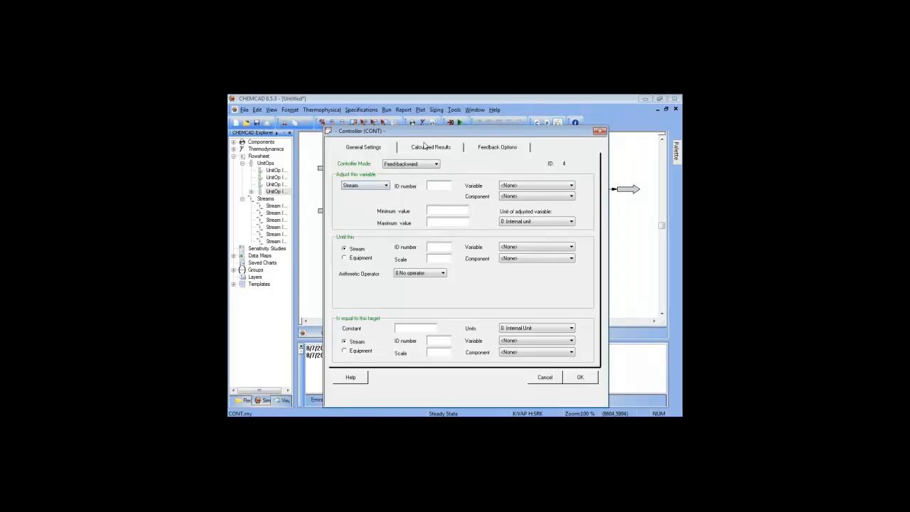
Make the total mass rate of stream 4 the variable that the controller adjusts
left_click_drag(437, 134, 517, 137)
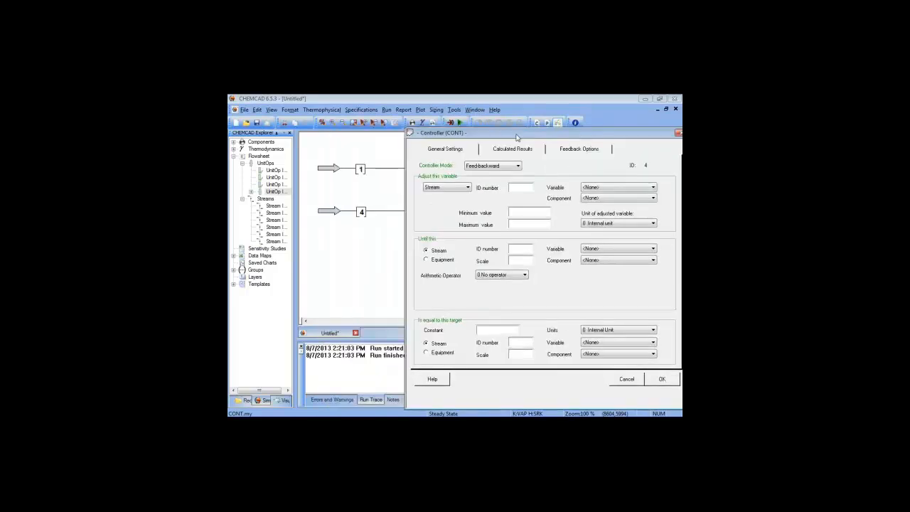
left_click(521, 187)
type("4")
key("Tab")
left_click(618, 187)
left_click(613, 234)
Set the controller's "Until this" condition to the pressure of stream 5
left_click_drag(514, 138, 431, 235)
left_click(437, 345)
type("5")
left_click(540, 346)
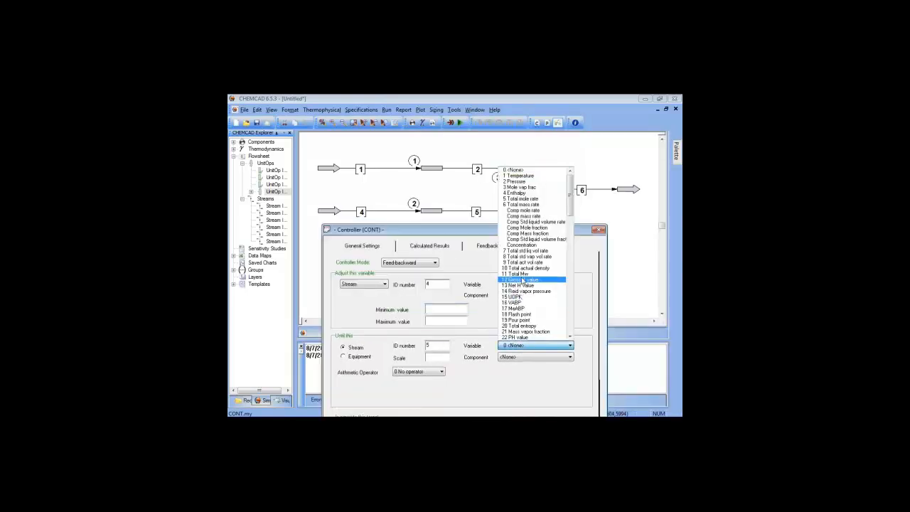
left_click(521, 182)
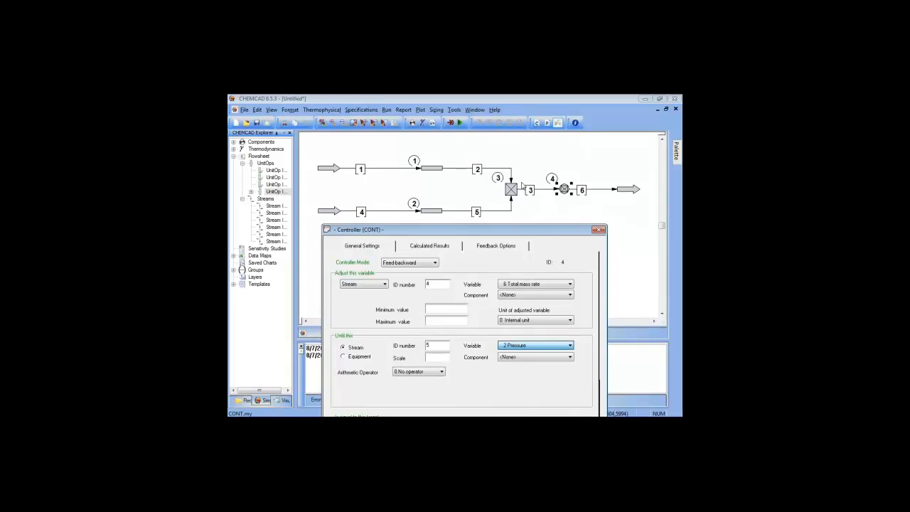
left_click(501, 327)
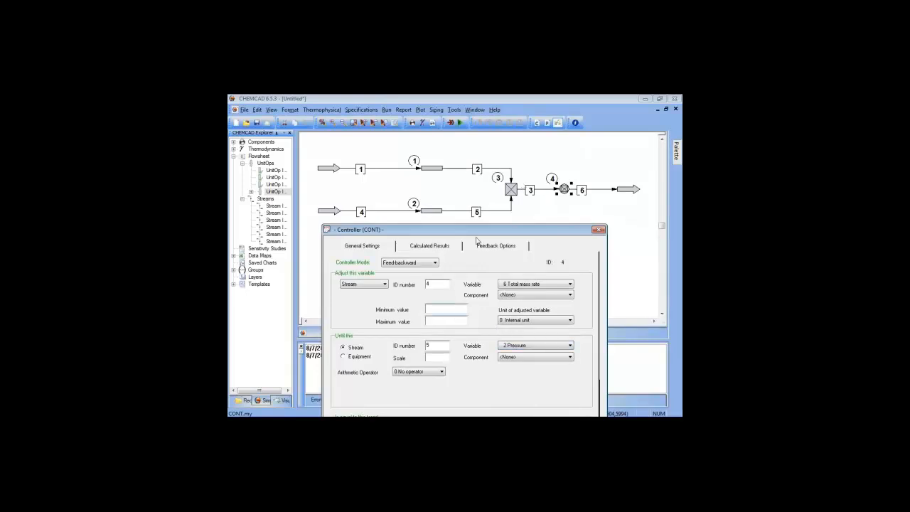
Set the controller's target to stream 6 with Pressure units, try to accept the settings and return to them
left_click_drag(476, 230, 514, 159)
left_click(576, 357)
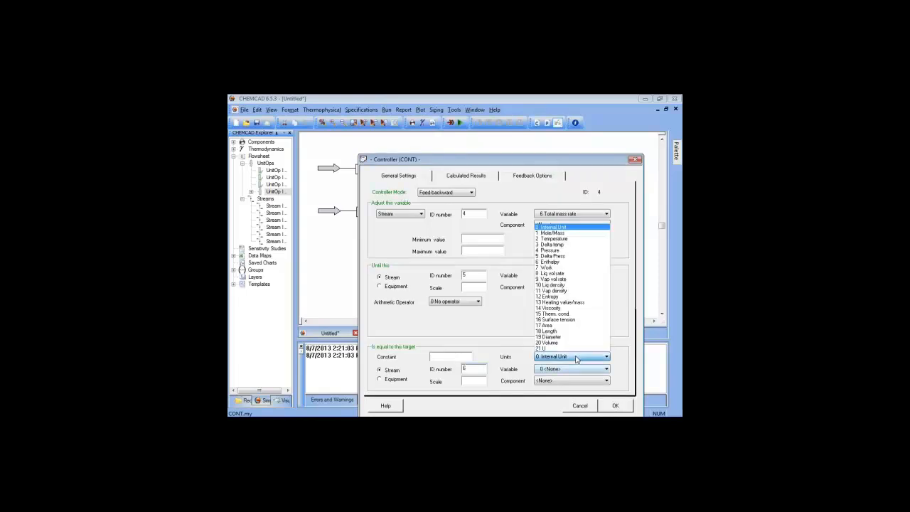
left_click(553, 250)
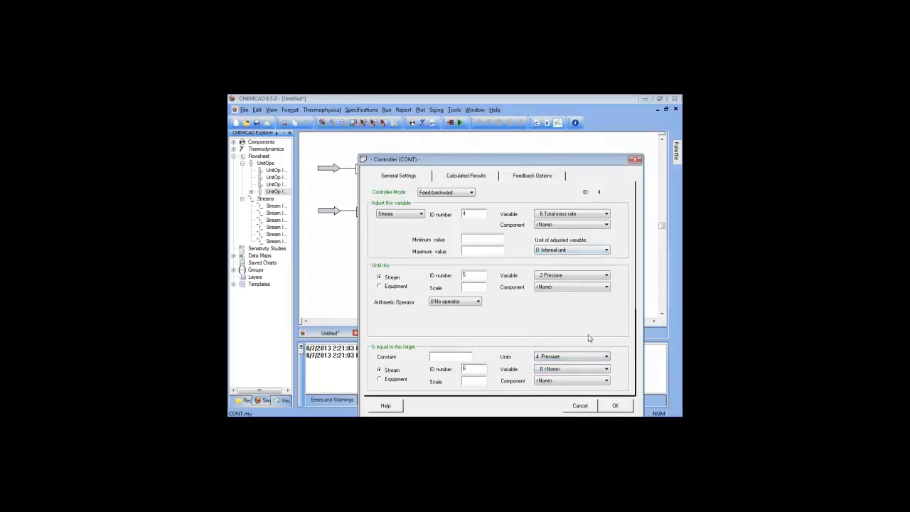
left_click(610, 408)
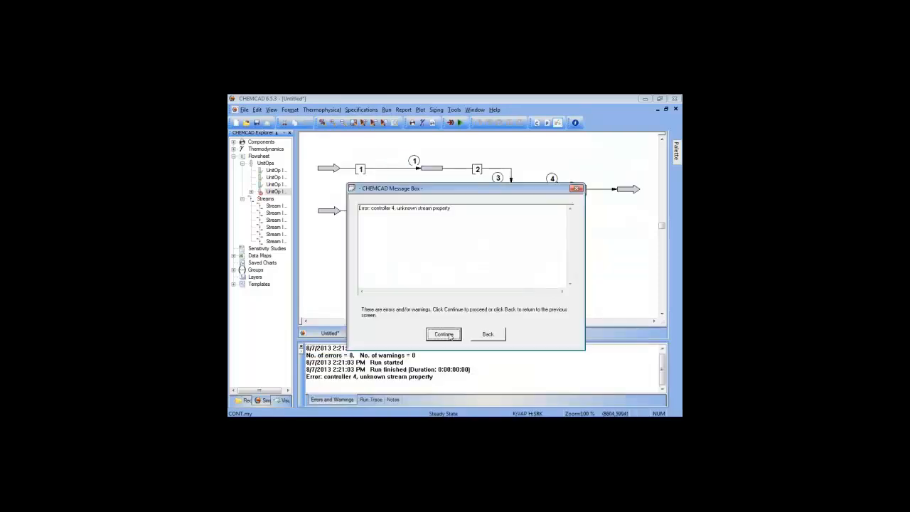
left_click(494, 334)
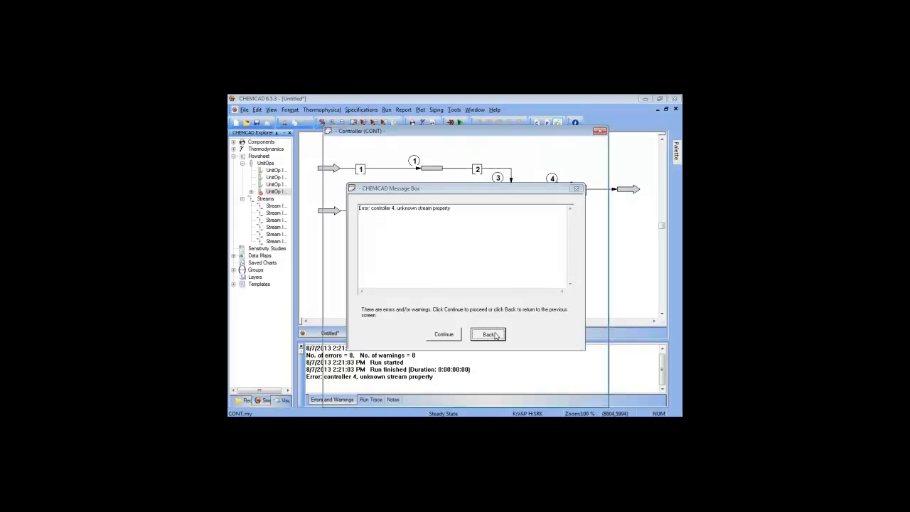
Set the adjusted variable's unit to Mole/Mass and the target variable to Pressure, and accept the controller
left_click(536, 221)
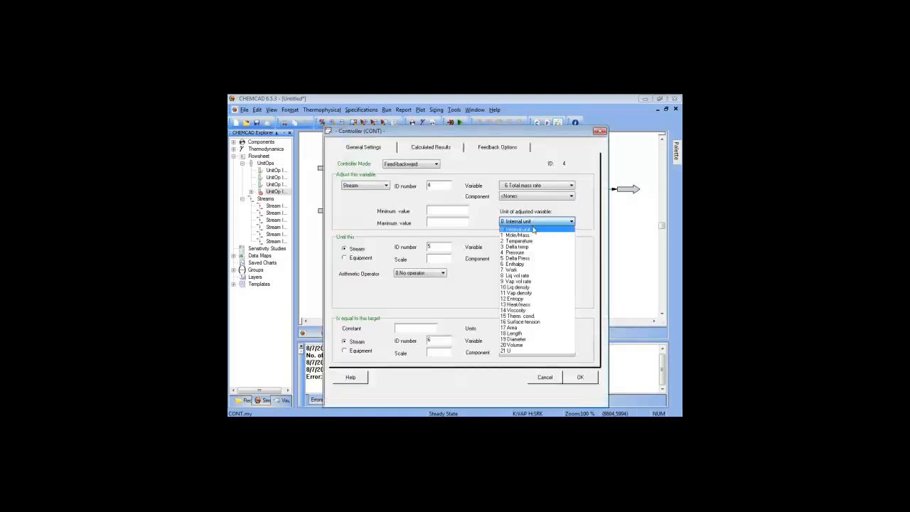
left_click(531, 236)
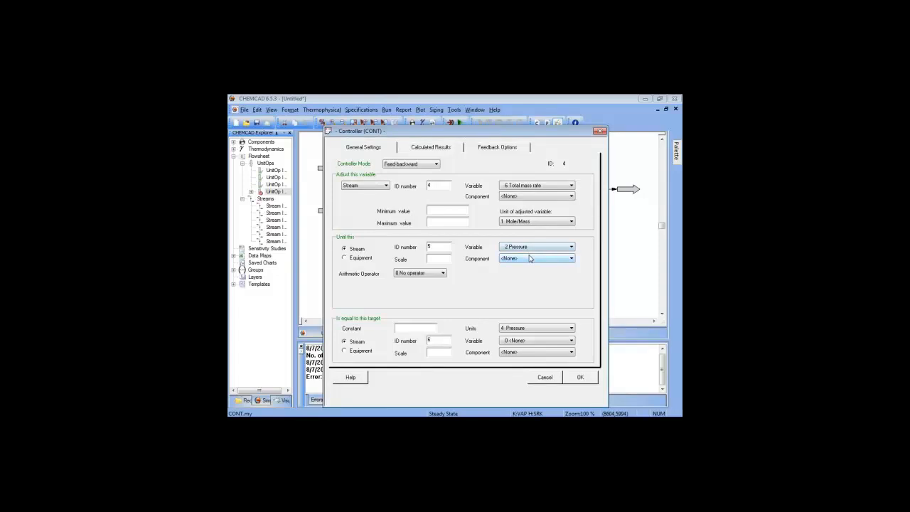
left_click(539, 342)
left_click(539, 341)
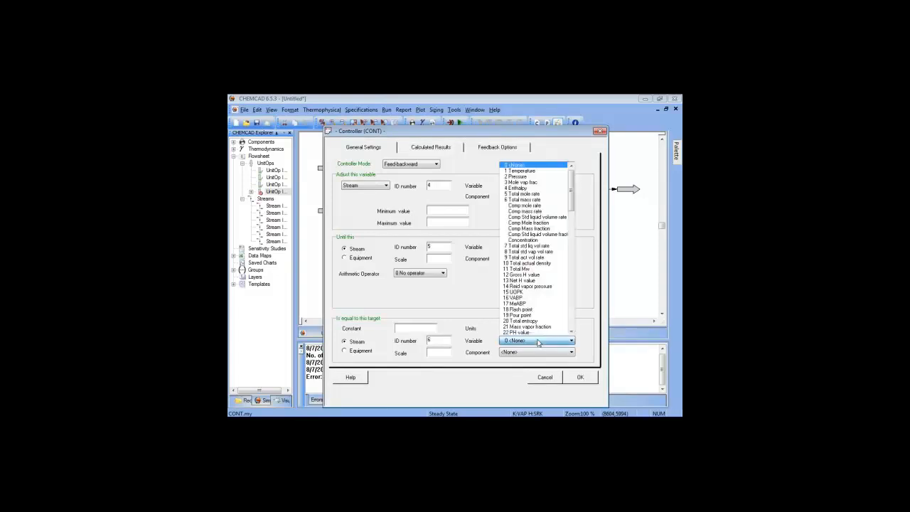
left_click(530, 178)
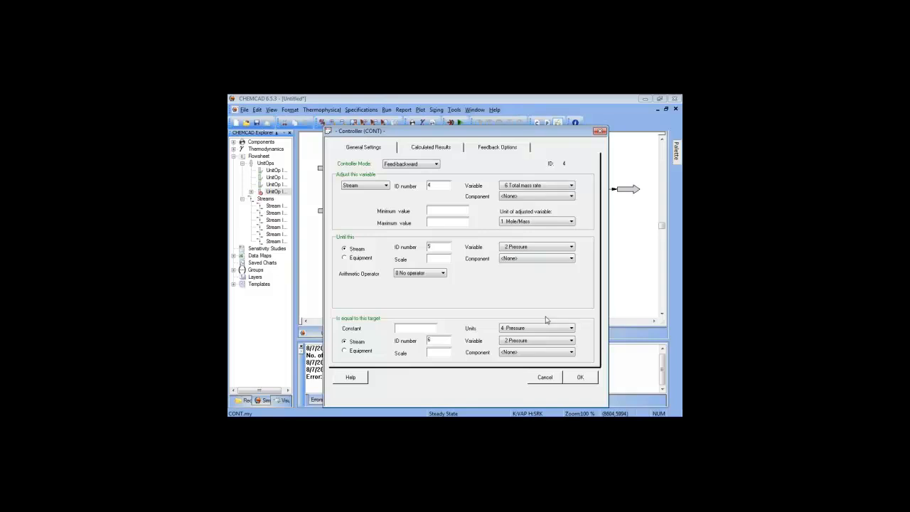
left_click(581, 377)
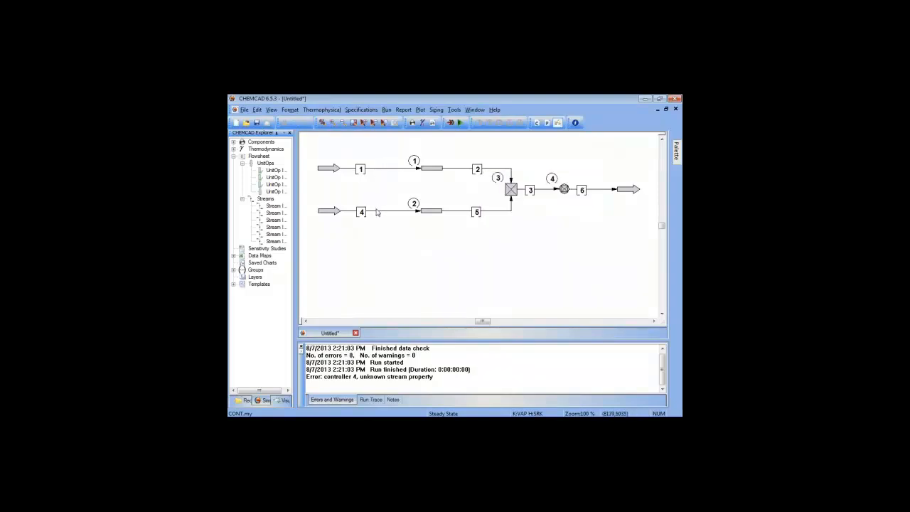
Check the streams around the second pipe, run the whole flowsheet simulation and dismiss its messages
mouse_move(369, 171)
mouse_move(384, 216)
mouse_move(565, 190)
mouse_move(487, 212)
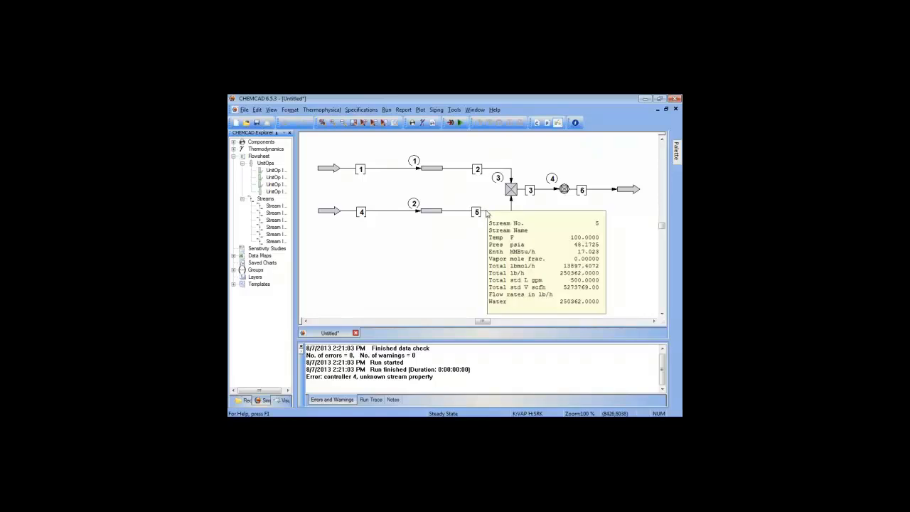
left_click(460, 123)
left_click(460, 123)
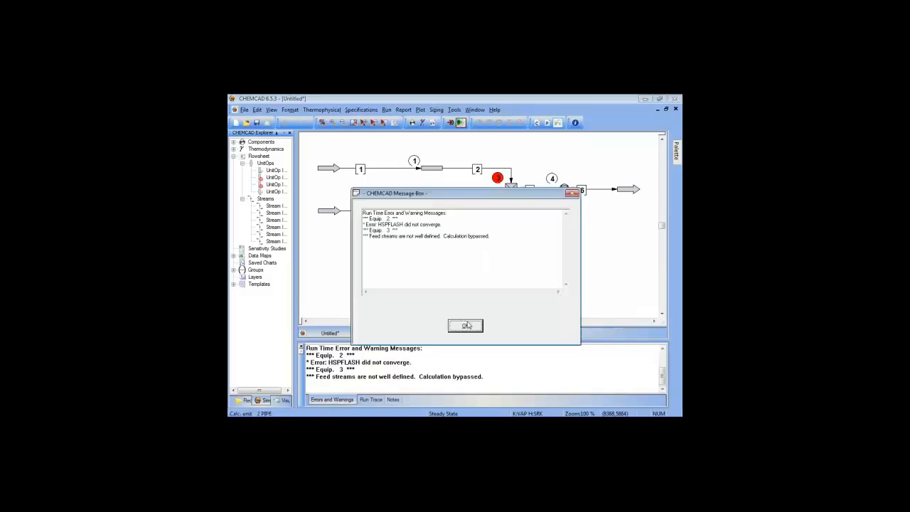
left_click(465, 326)
Review the data of the second feed stream and the controller's settings
left_click(397, 213)
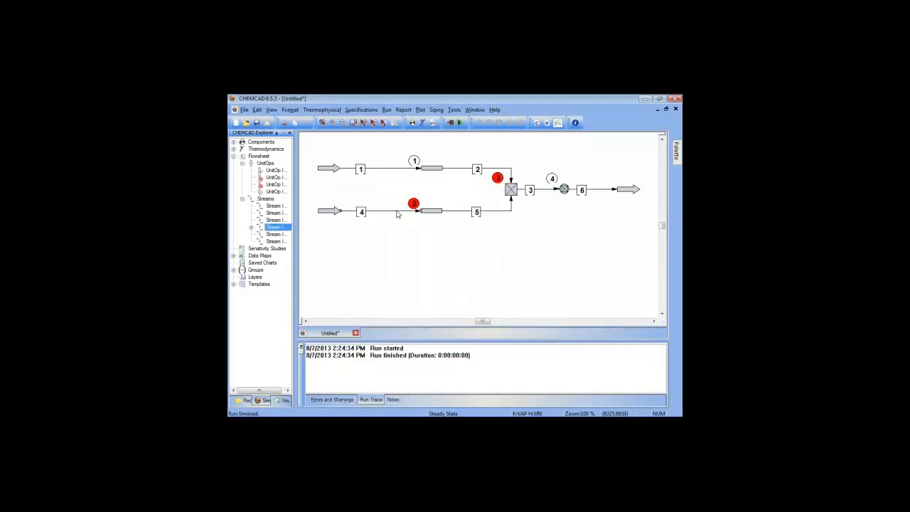
double_click(396, 213)
left_click(375, 183)
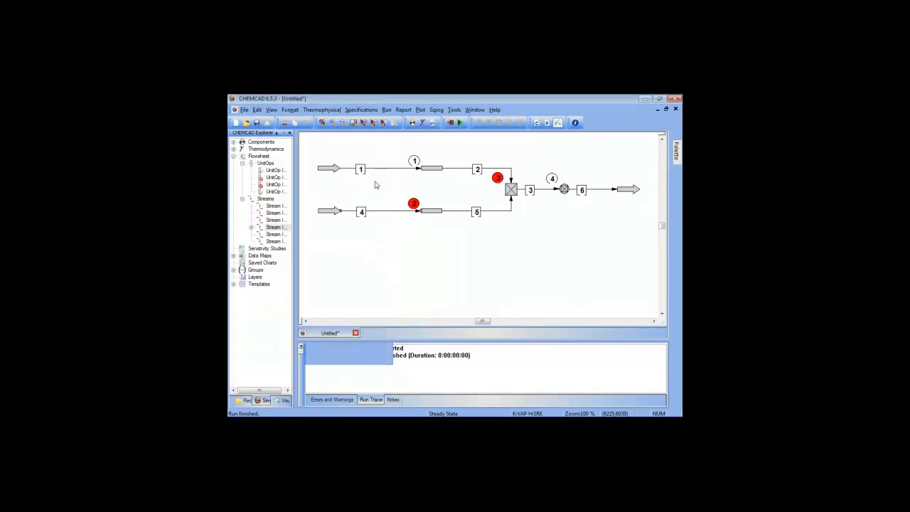
double_click(564, 189)
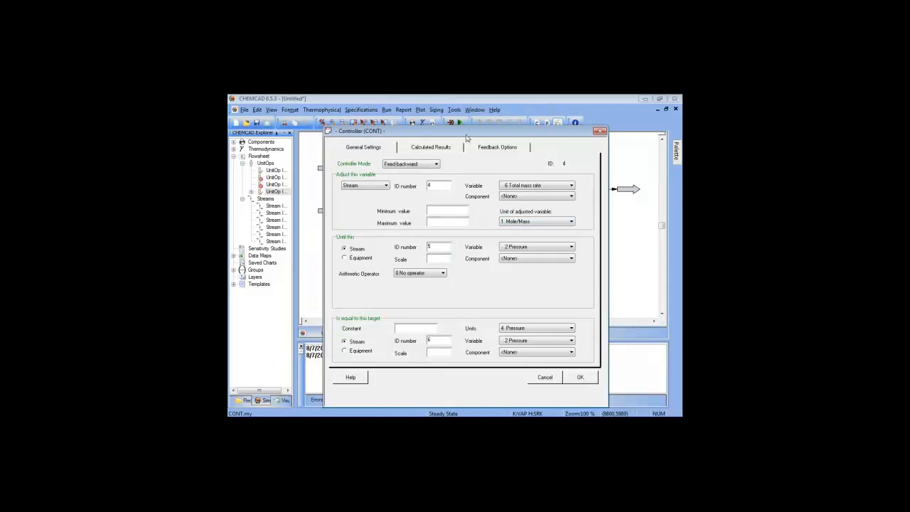
left_click_drag(467, 138, 502, 167)
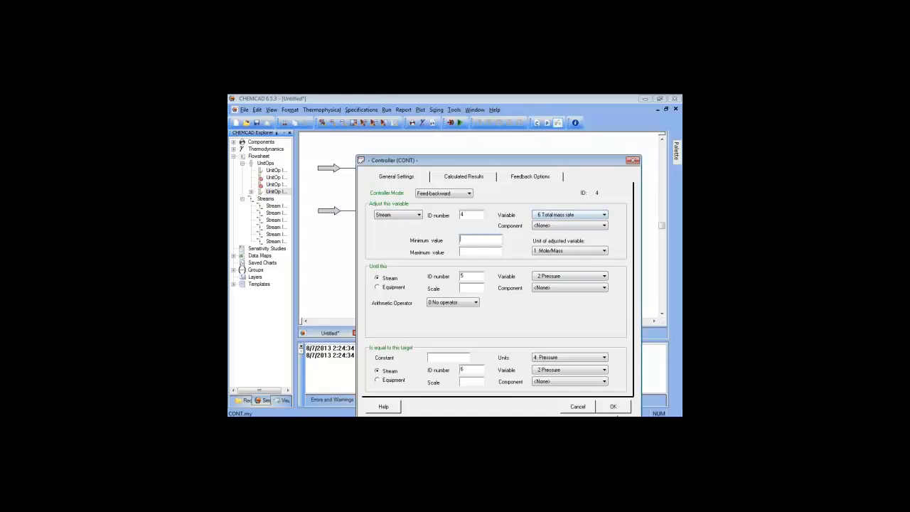
left_click(613, 407)
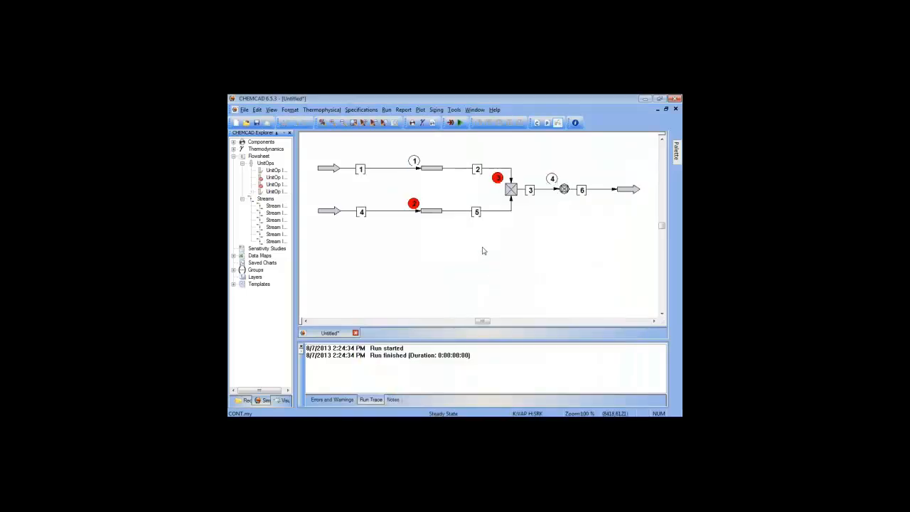
Set stream 4's total flow to 500 stdL gpm and accept the stream
double_click(392, 209)
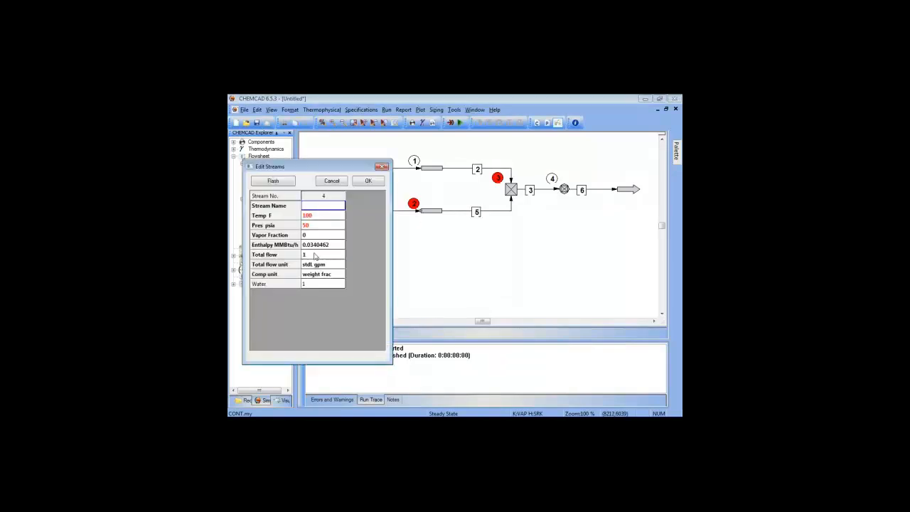
left_click(313, 256)
type("500")
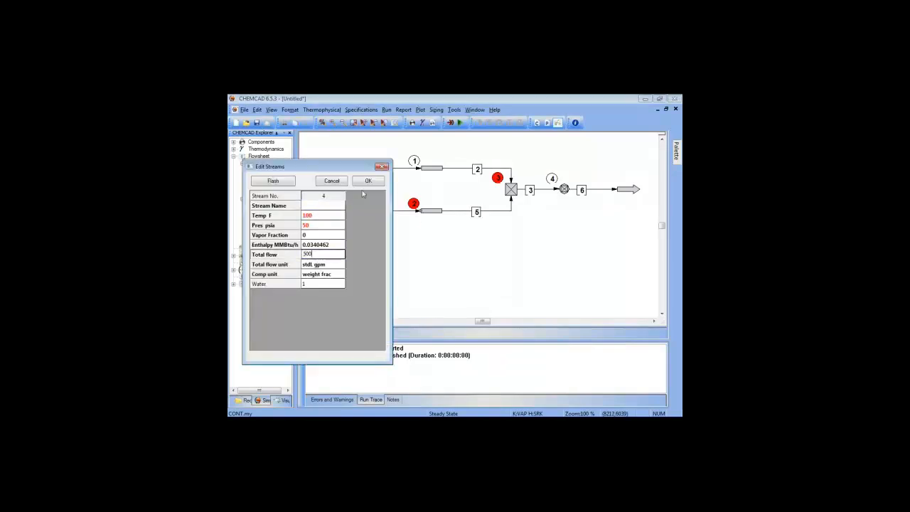
left_click(370, 182)
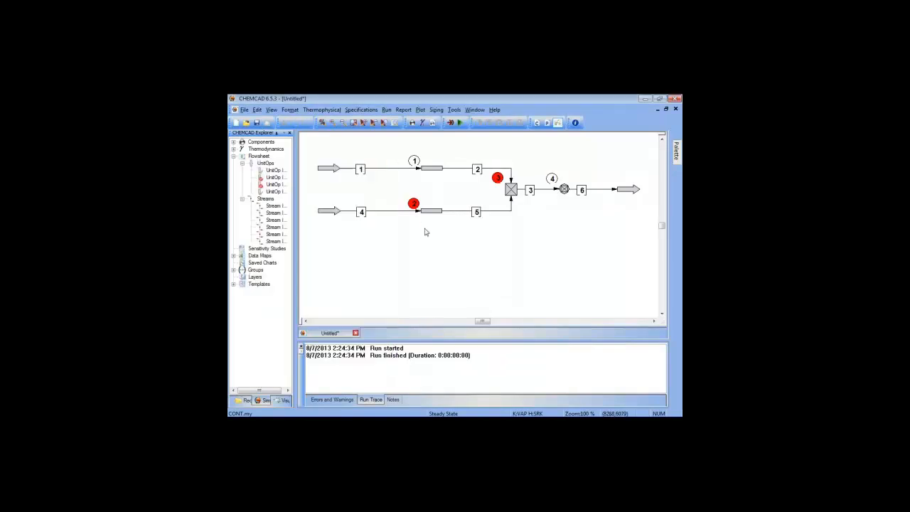
Run the second pipe on its own, dismiss the messages and open the data of its outlet stream 5
right_click(432, 211)
left_click(455, 209)
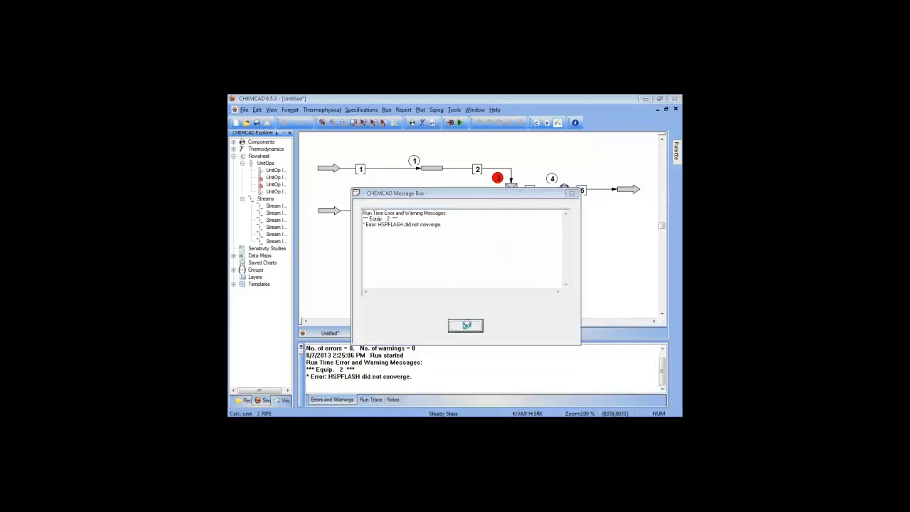
left_click(466, 325)
left_click(456, 212)
double_click(456, 214)
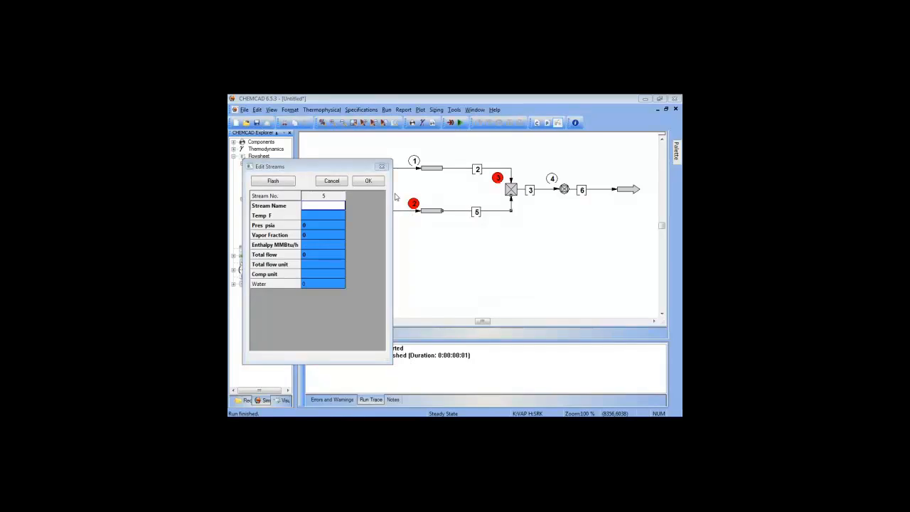
Close stream 5's data, then run the second pipe and the mixer individually
left_click(376, 183)
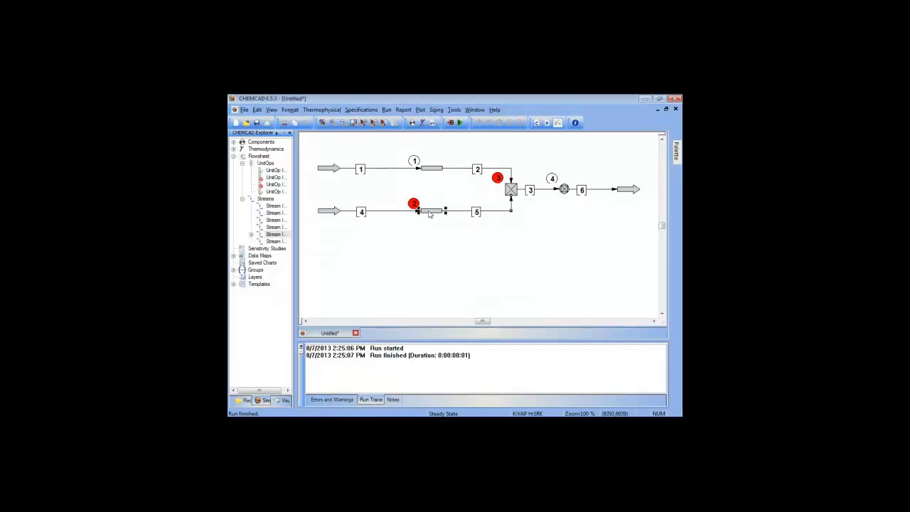
right_click(429, 215)
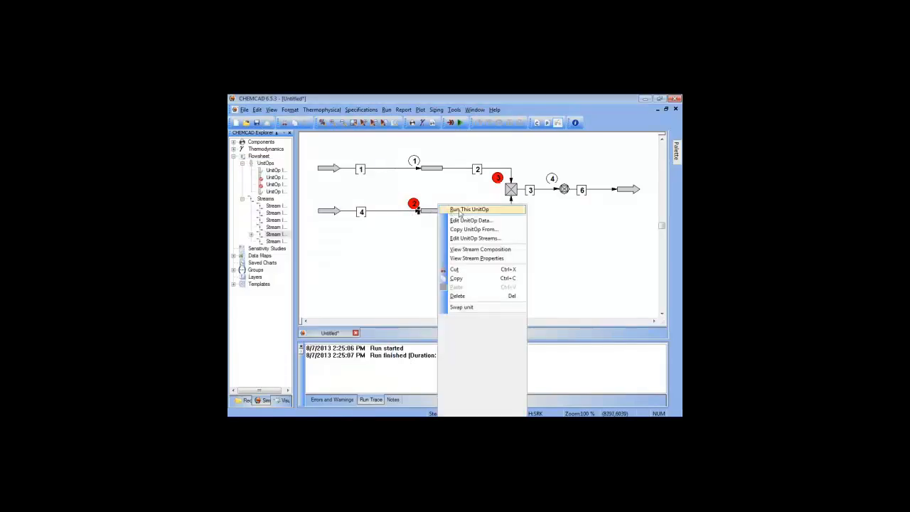
left_click(455, 231)
right_click(512, 190)
left_click(538, 206)
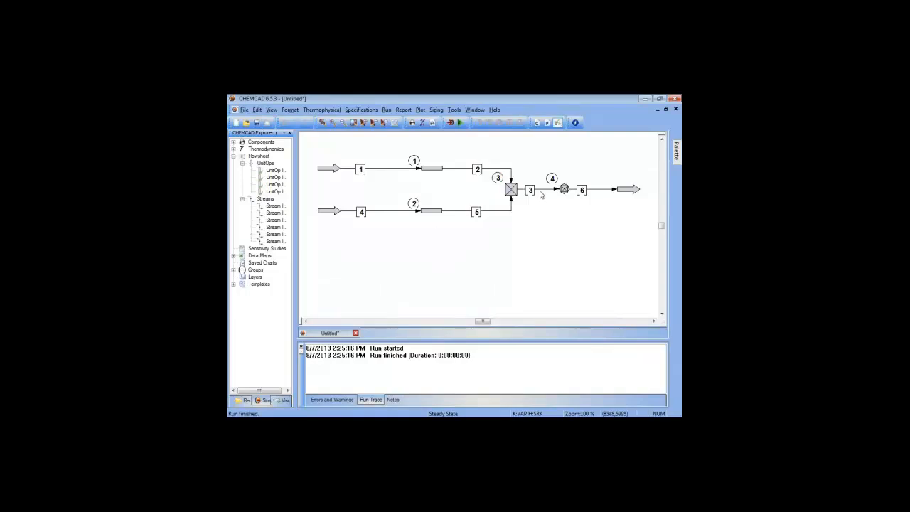
Check the mixer's outlet stream and the settings of the downstream controller
left_click(543, 189)
left_click(566, 192)
left_click(562, 210)
mouse_move(565, 193)
mouse_move(676, 158)
Delete the controller with its outlet stream 6 and reroute stream 3 from the mixer directly to the product
left_click(565, 190)
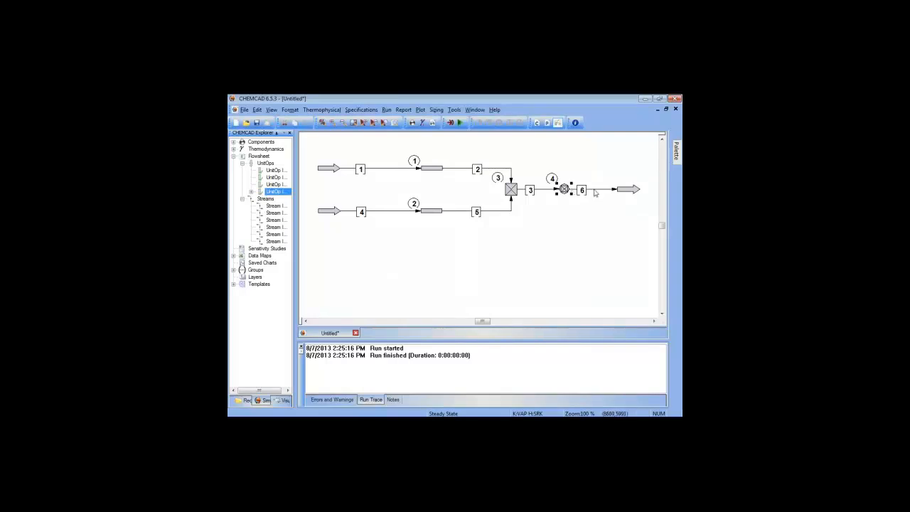
left_click(596, 191)
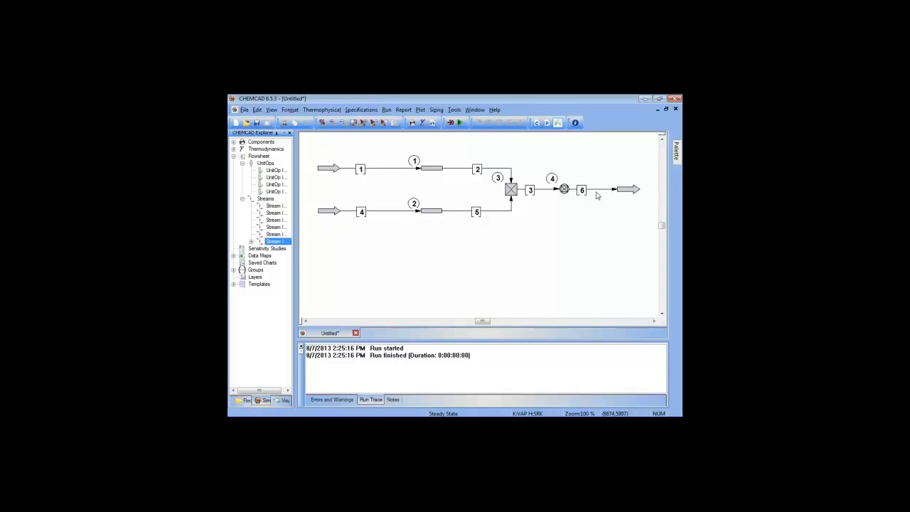
right_click(598, 194)
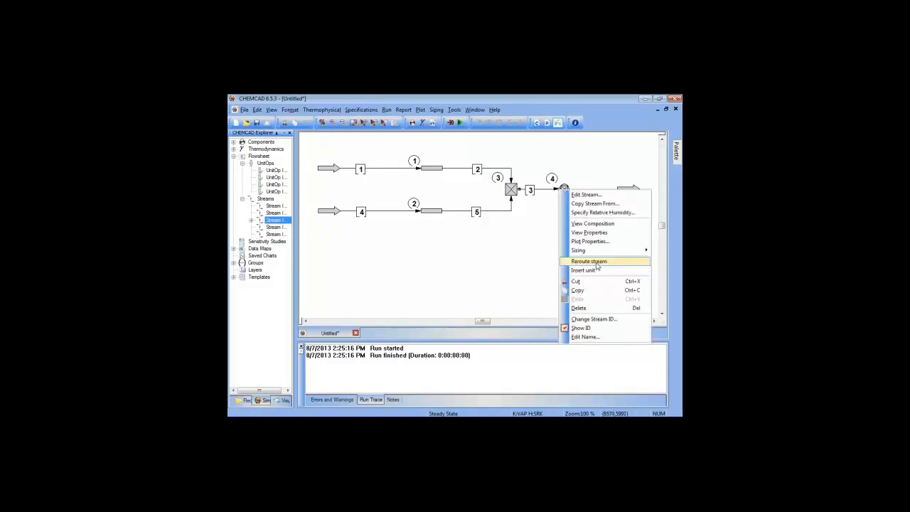
left_click(595, 263)
left_click(615, 189)
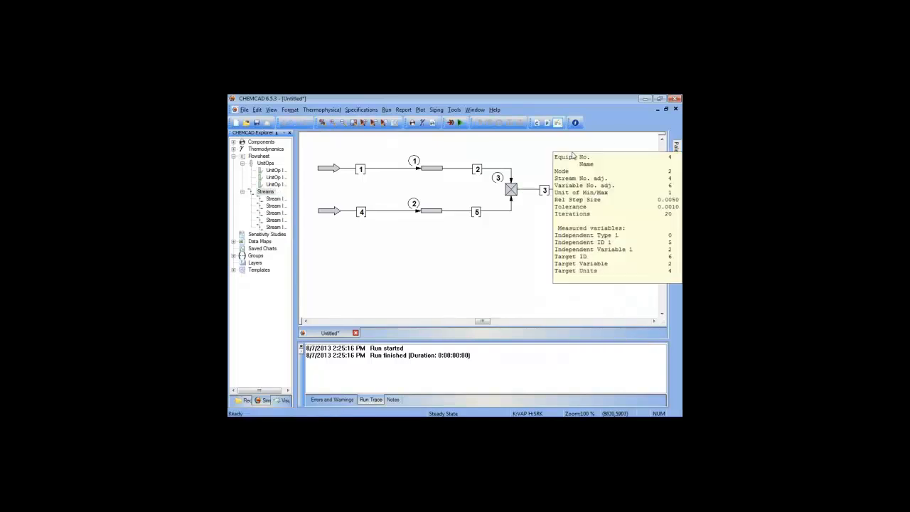
right_click(521, 192)
left_click(383, 190)
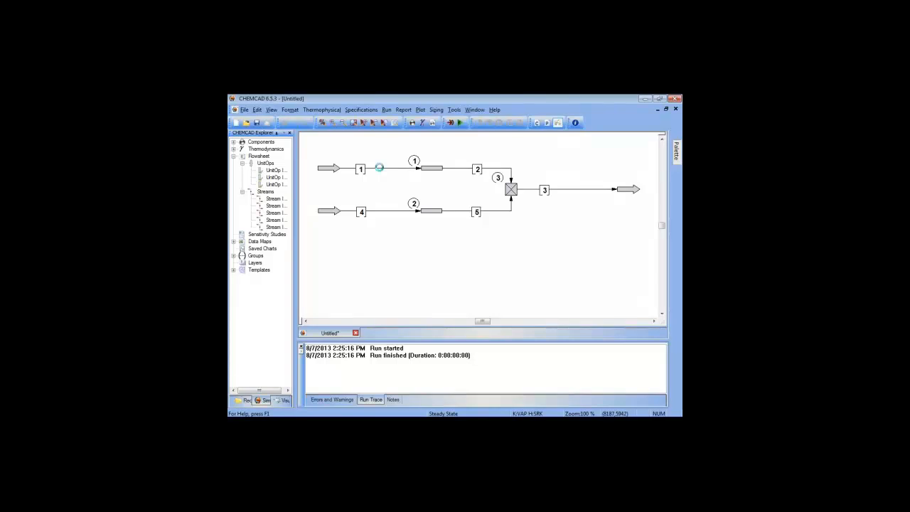
Insert a square node unit on stream 1 between the first feed and the first pipe
right_click(389, 168)
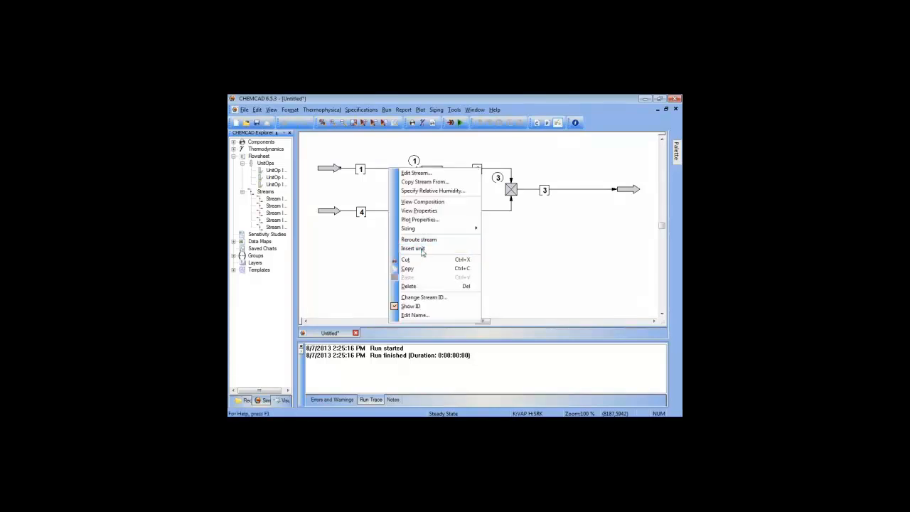
left_click(420, 249)
left_click(502, 280)
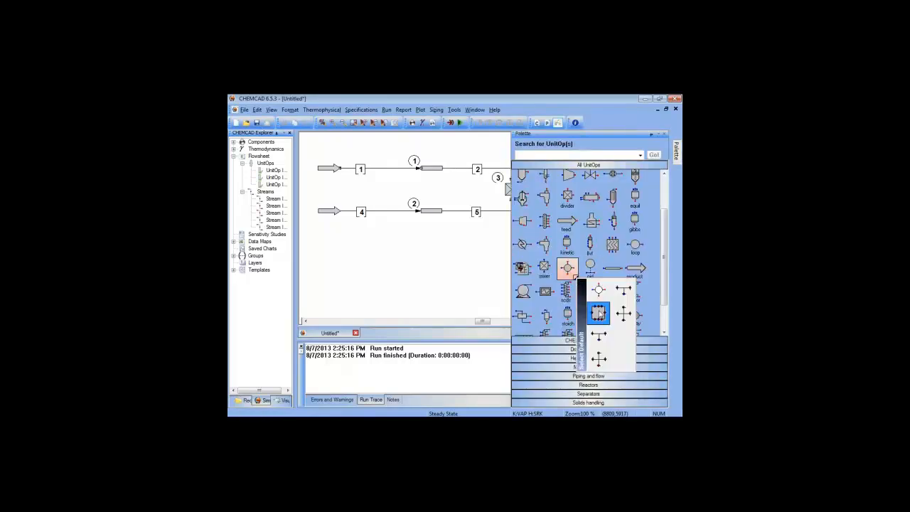
left_click_drag(379, 174, 371, 165)
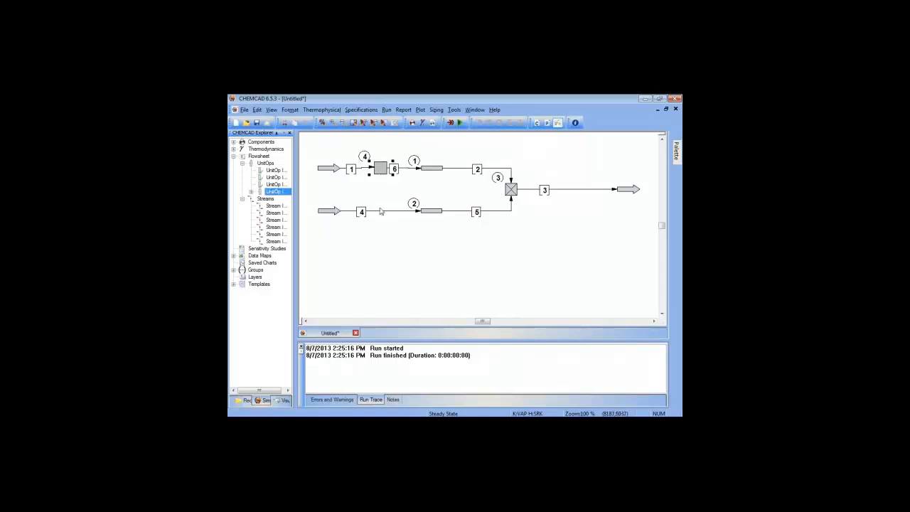
Insert a square node unit on stream 4 between the second feed and the second pipe
right_click(388, 213)
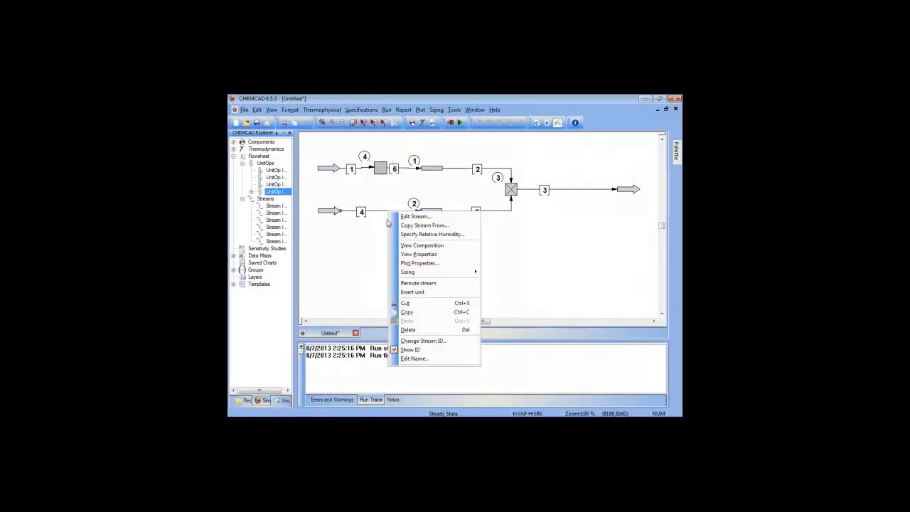
left_click(420, 292)
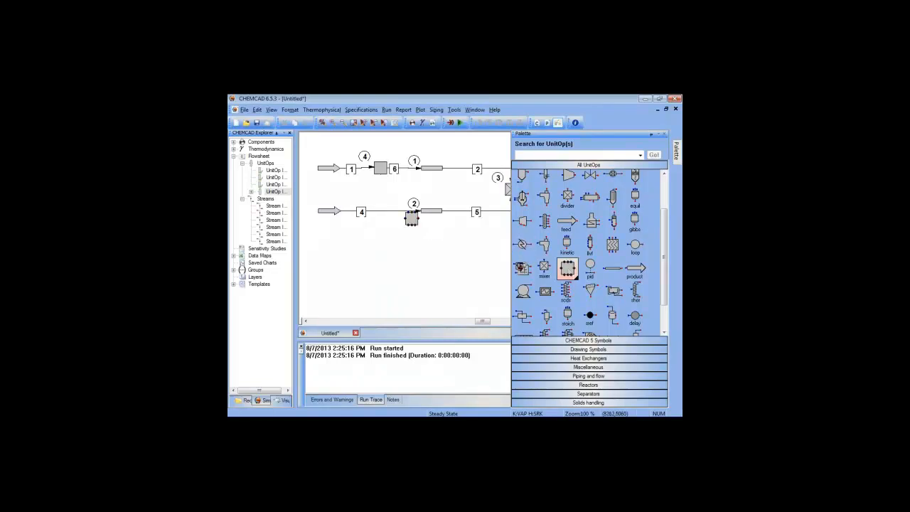
left_click(411, 219)
Swap the mixer for a square node unit, accepting that the undo history is cleared
right_click(521, 190)
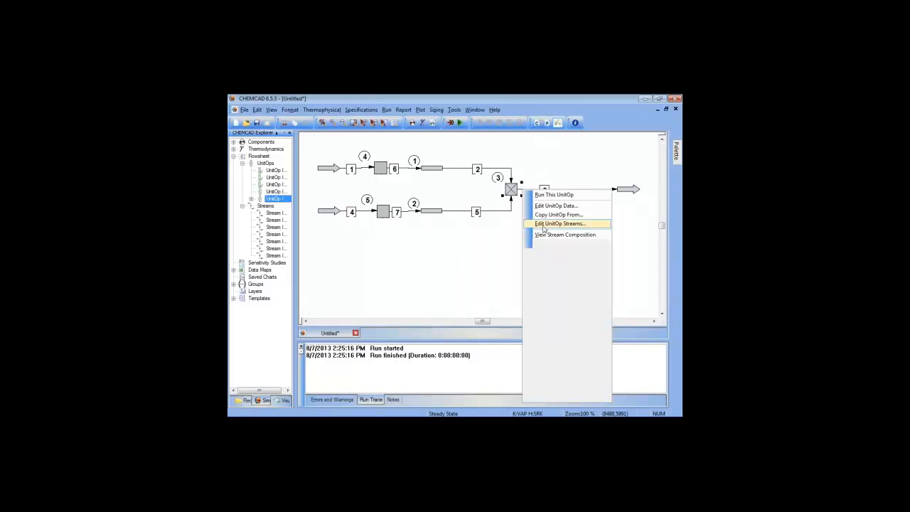
left_click(468, 246)
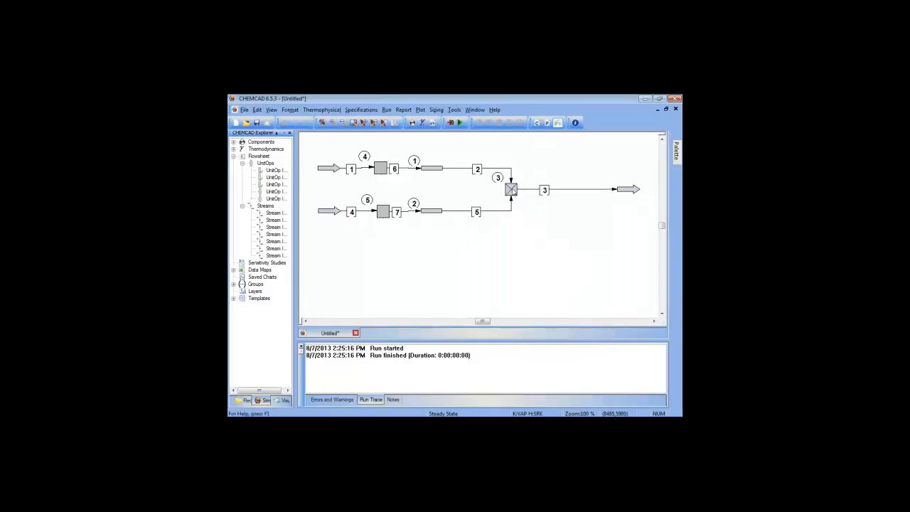
right_click(512, 190)
left_click(558, 293)
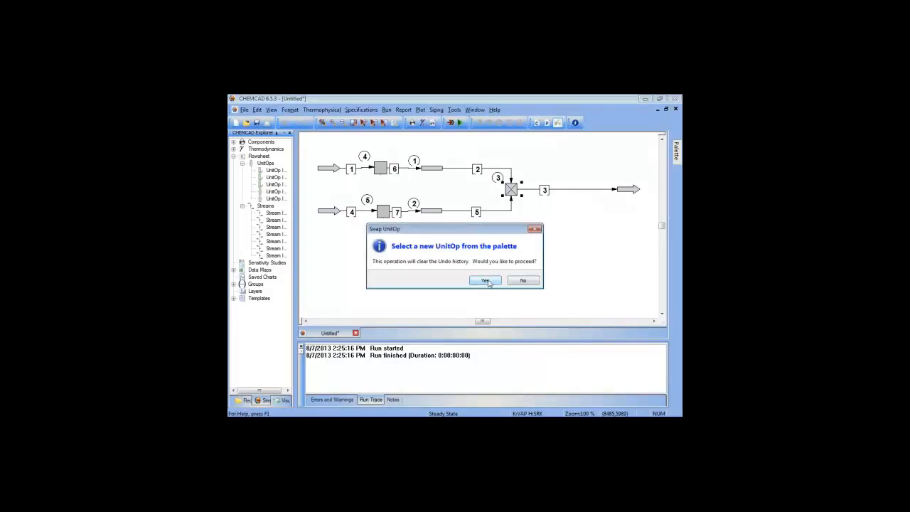
left_click(486, 281)
mouse_move(678, 152)
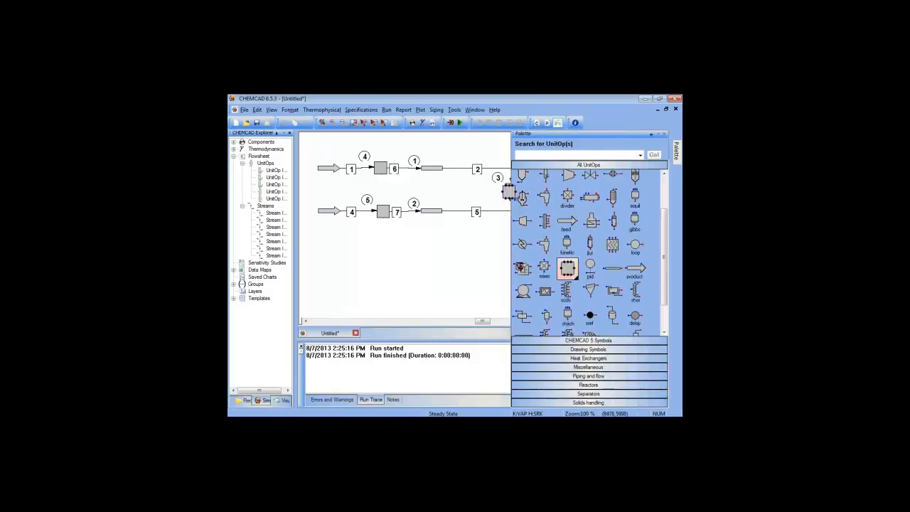
Reroute stream 2 from the first pipe into the junction node and align the product arrow with the node's outlet
right_click(513, 169)
left_click(542, 241)
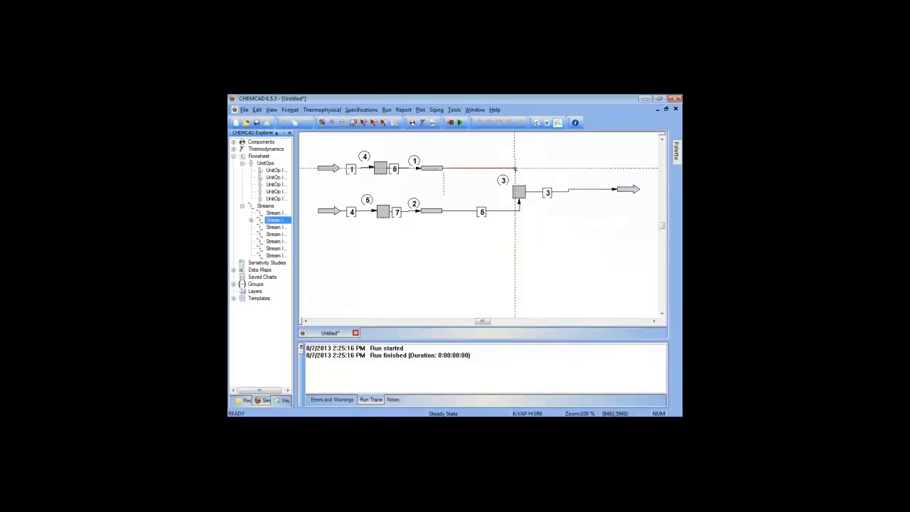
left_click(519, 202)
left_click(629, 192)
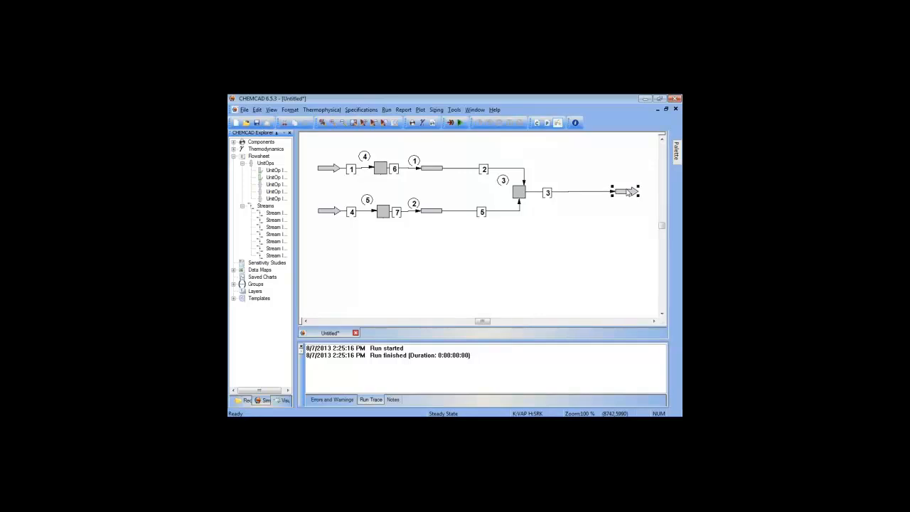
left_click(548, 222)
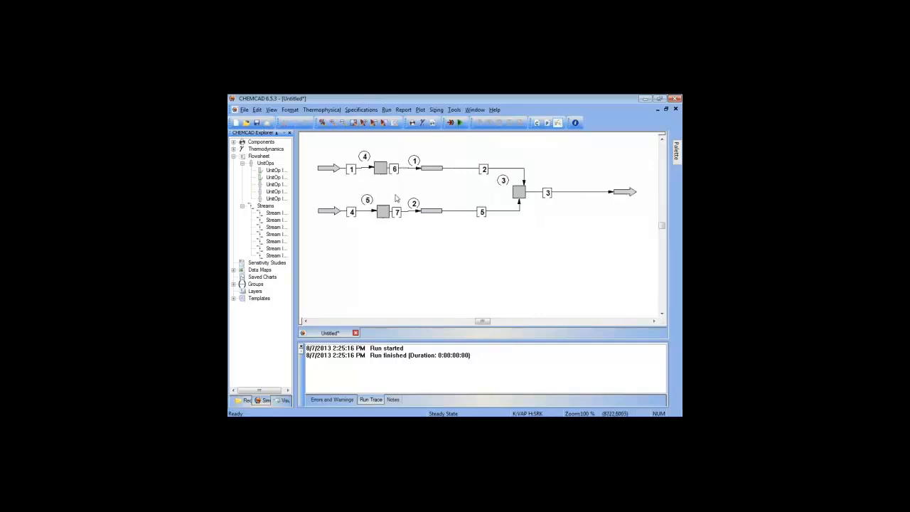
Tidy the flowsheet by nudging the first feed, the stream 4 label and both pipes along their lines
left_click(334, 170)
left_click(335, 170)
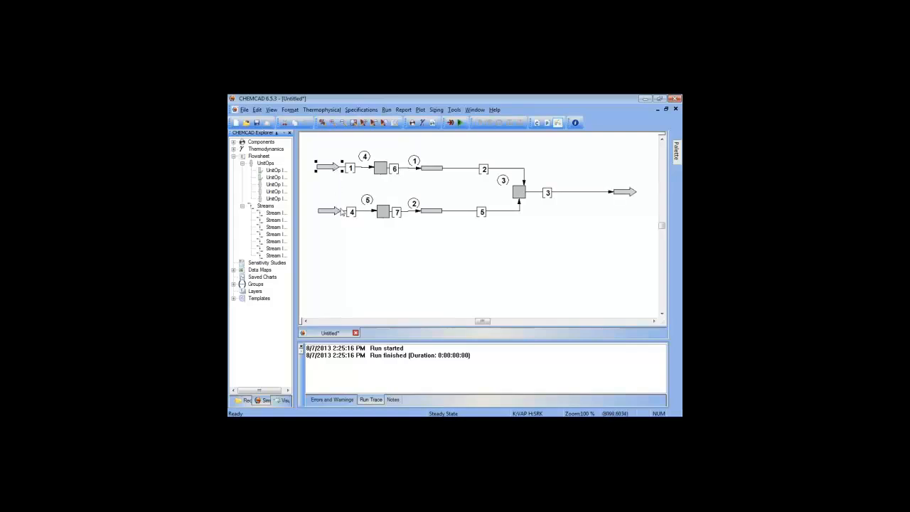
left_click(344, 212)
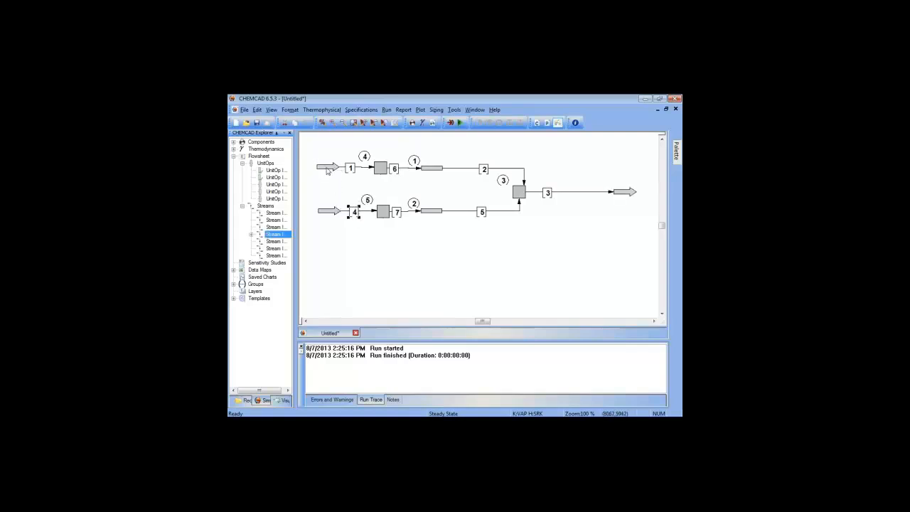
mouse_move(384, 173)
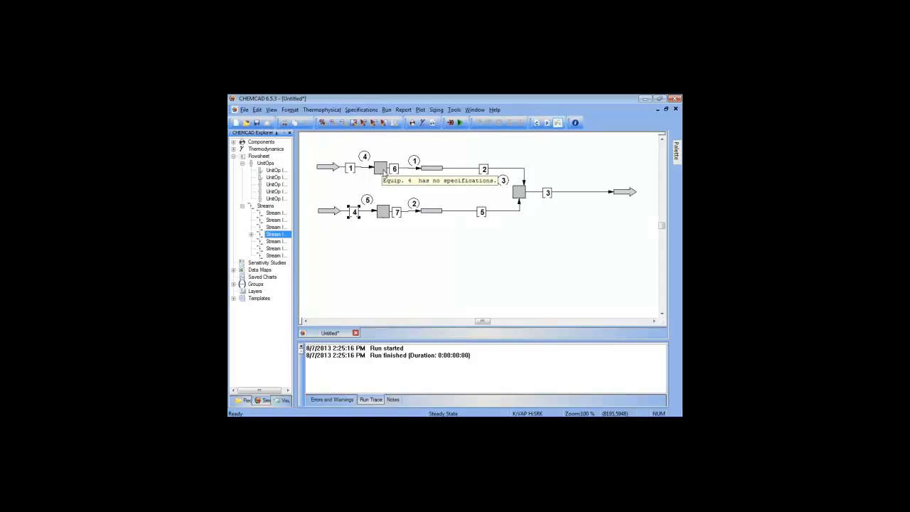
mouse_move(435, 171)
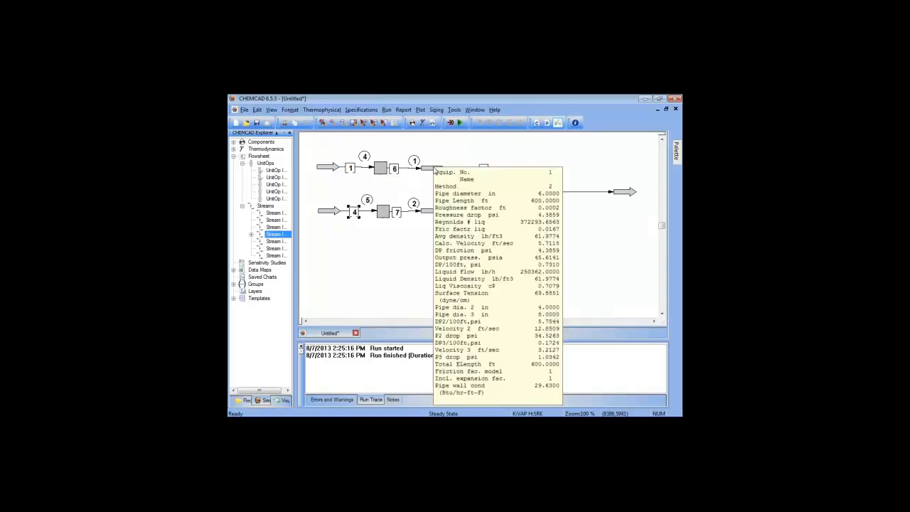
left_click(439, 210)
left_click(432, 170)
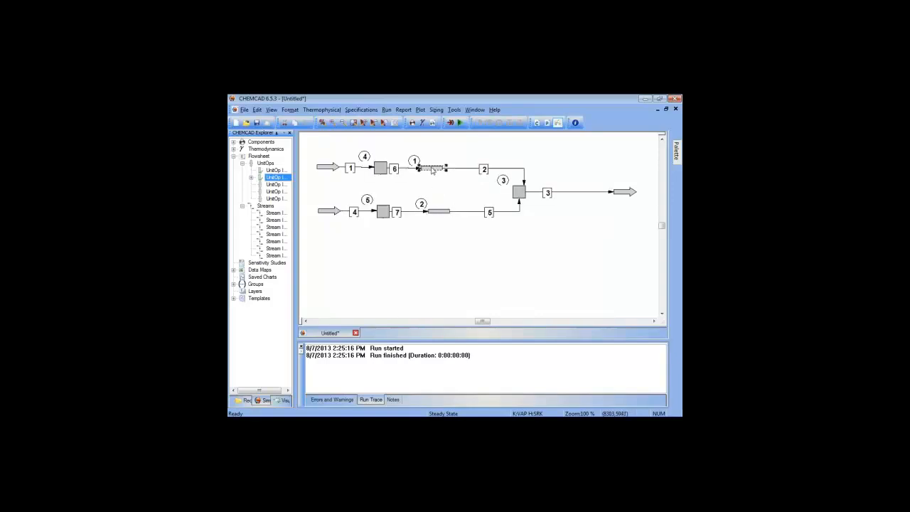
left_click_drag(432, 169, 438, 168)
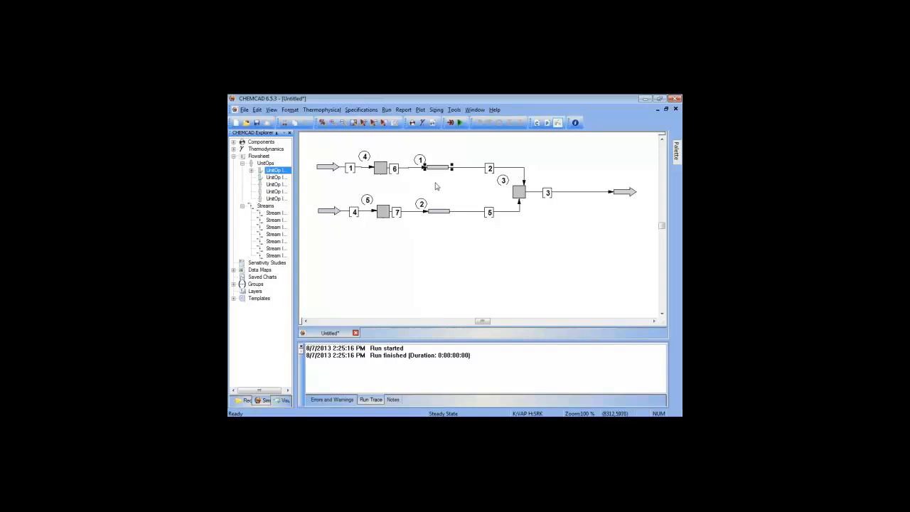
Specify node 4 with variable pressure, using the current stream rate at its inlet and flow set by UnitOp at its outlet
mouse_move(435, 172)
left_click(382, 174)
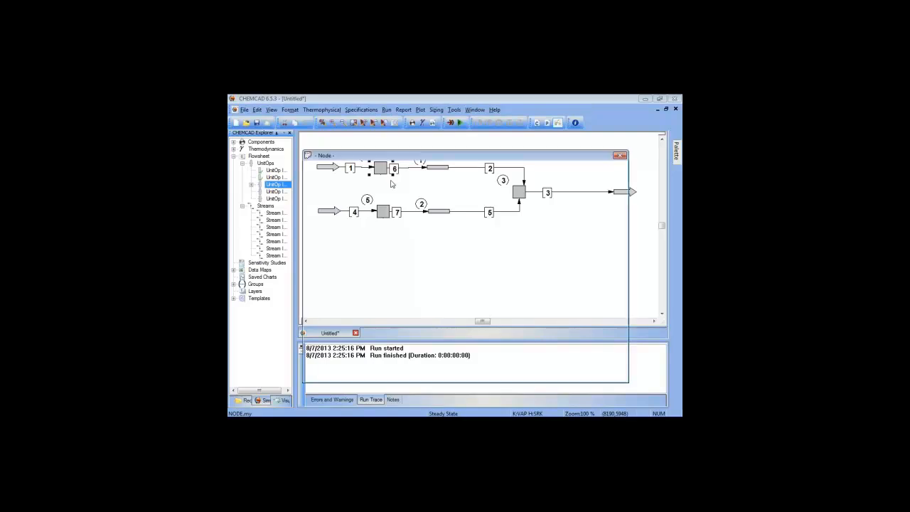
left_click(390, 194)
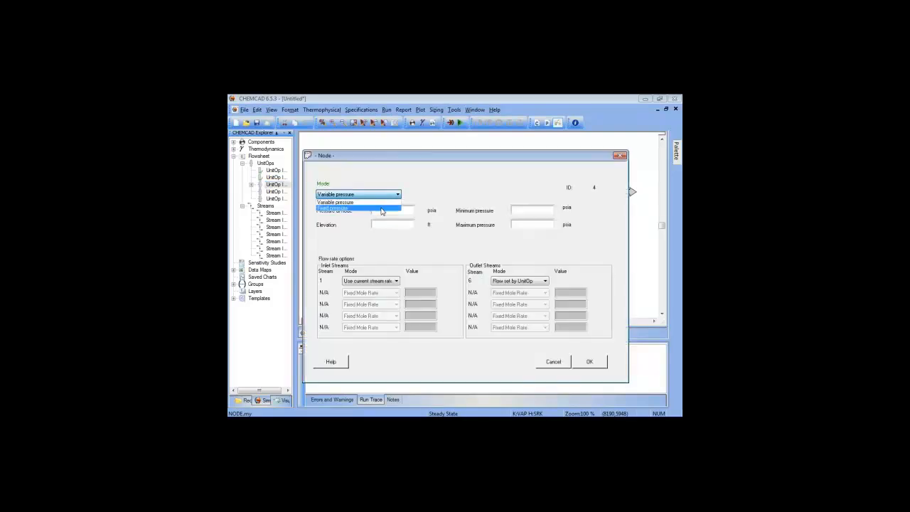
left_click(418, 192)
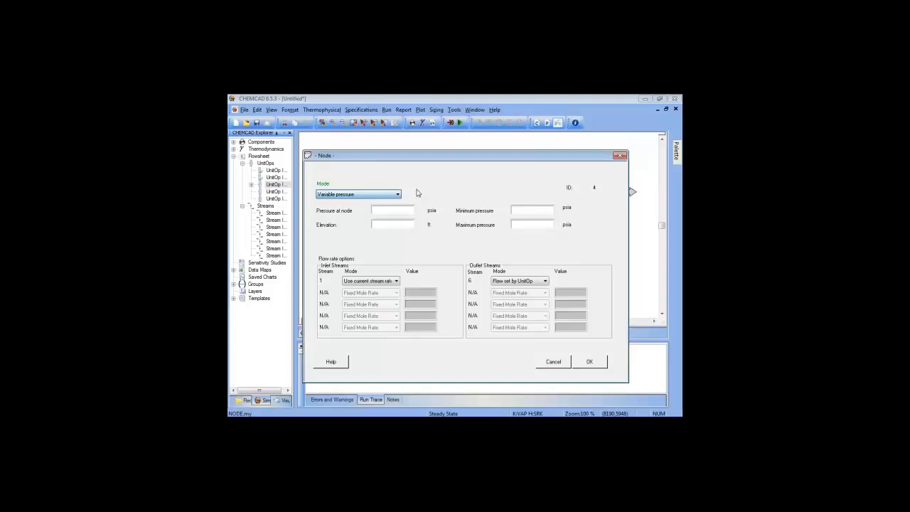
left_click(327, 197)
left_click(327, 197)
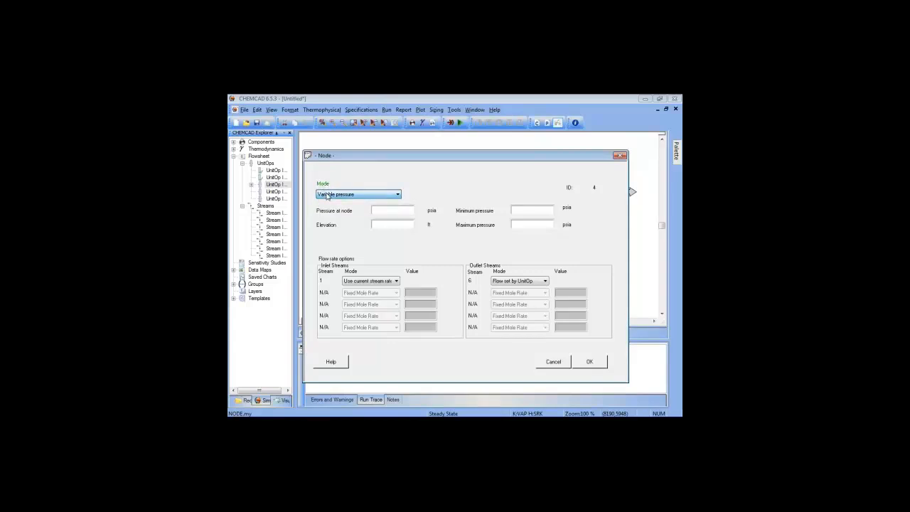
left_click(366, 283)
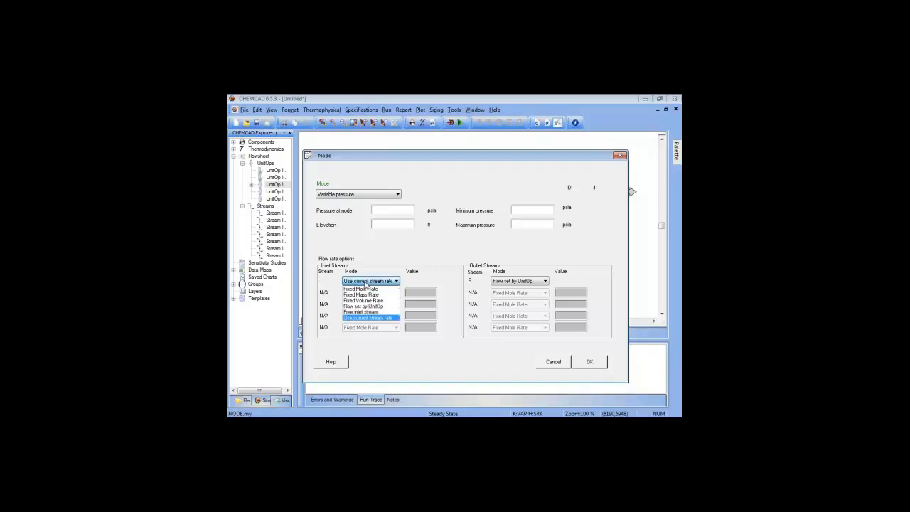
left_click(367, 283)
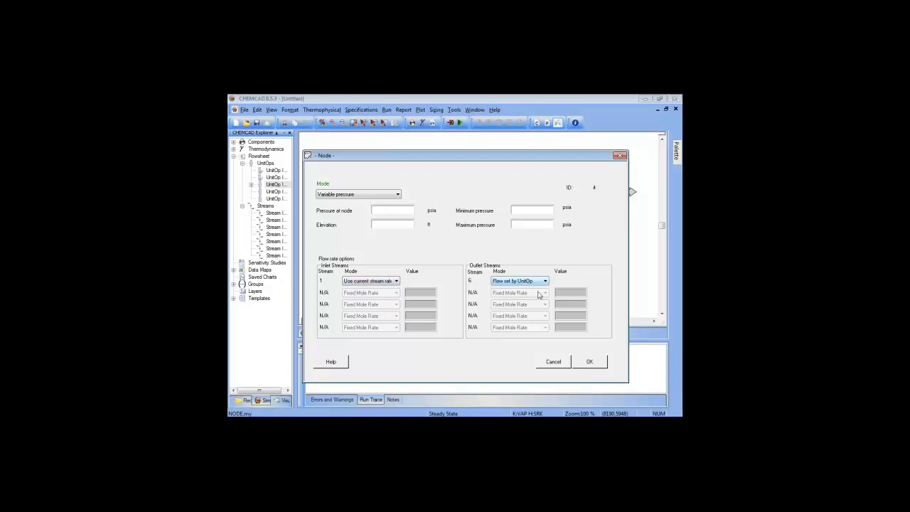
left_click(588, 362)
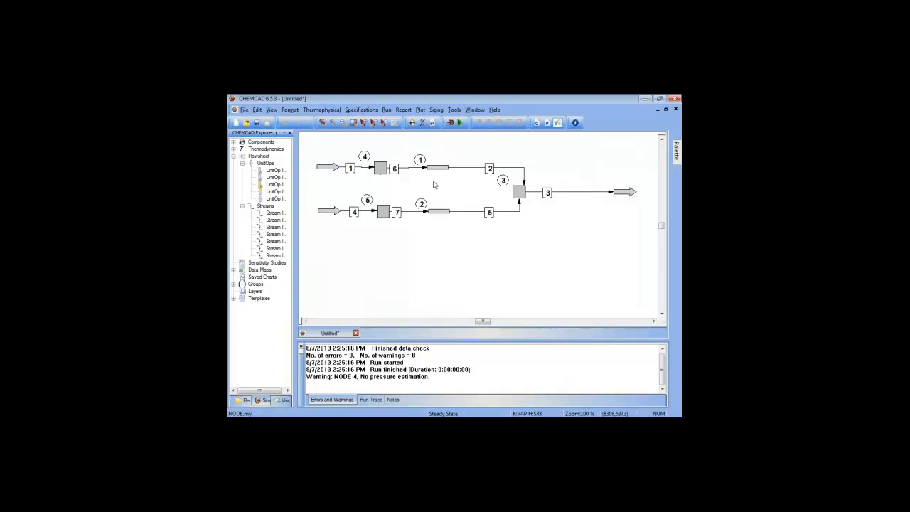
mouse_move(438, 171)
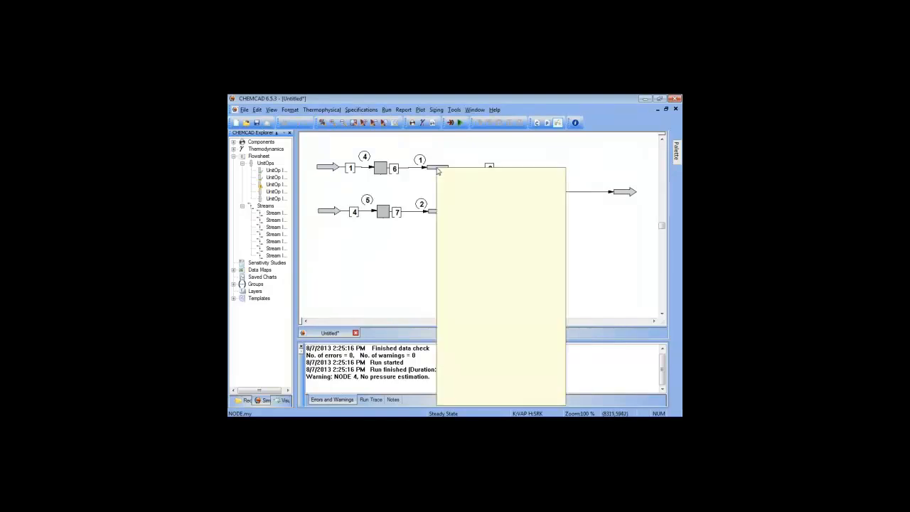
mouse_move(381, 170)
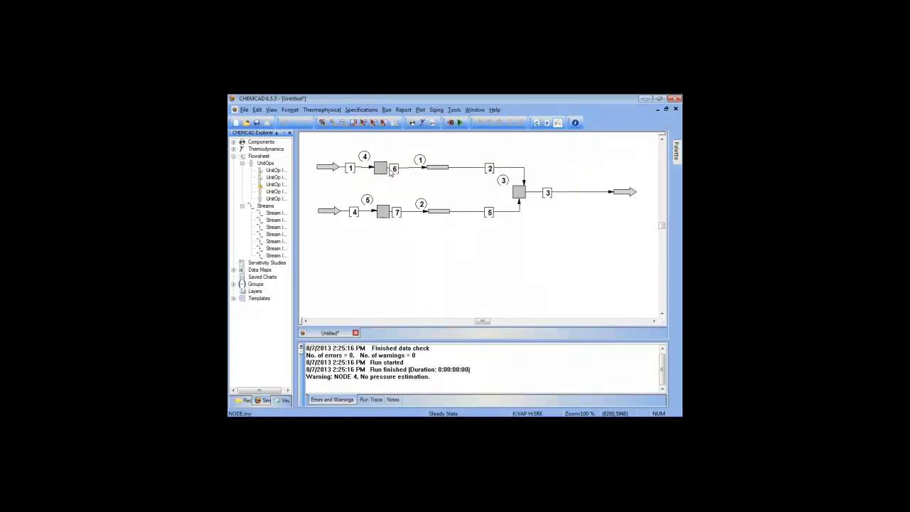
Set the sizing option of pipe 1 to Given size, Pin and Pout, calc flow rate
double_click(440, 168)
left_click(439, 214)
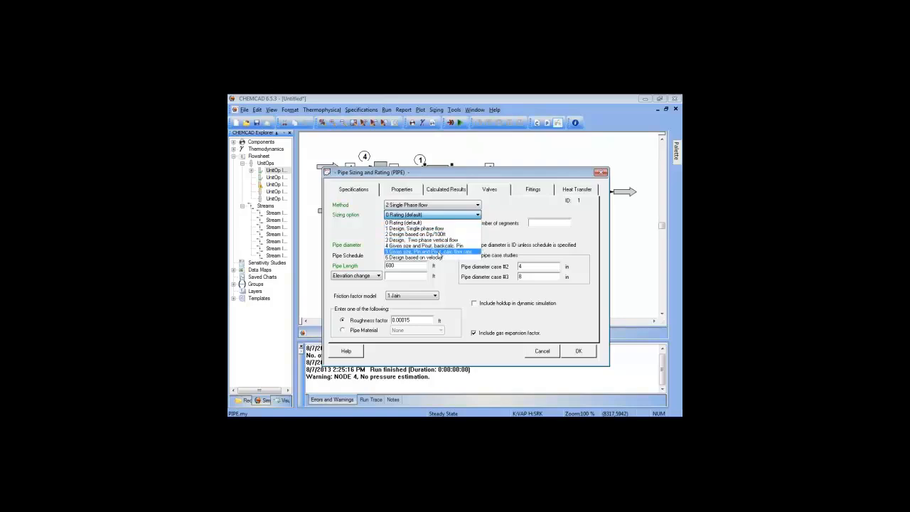
left_click(440, 253)
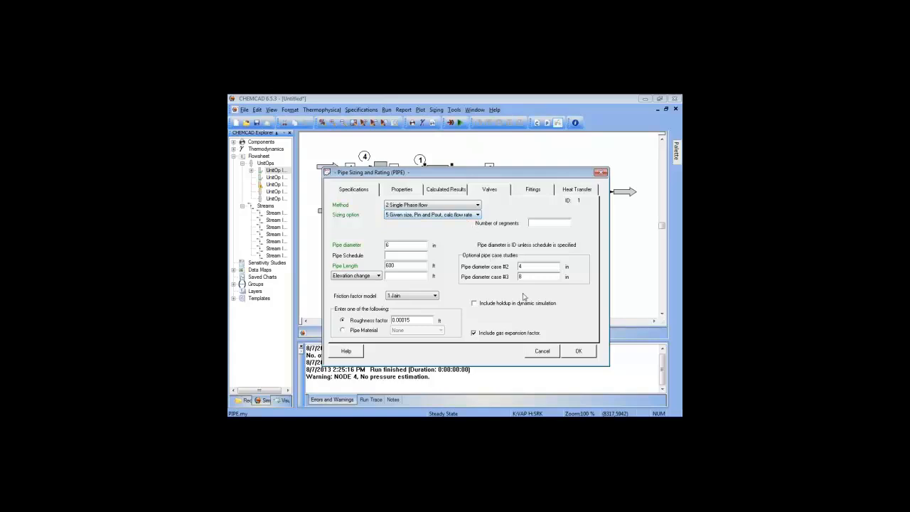
left_click(579, 353)
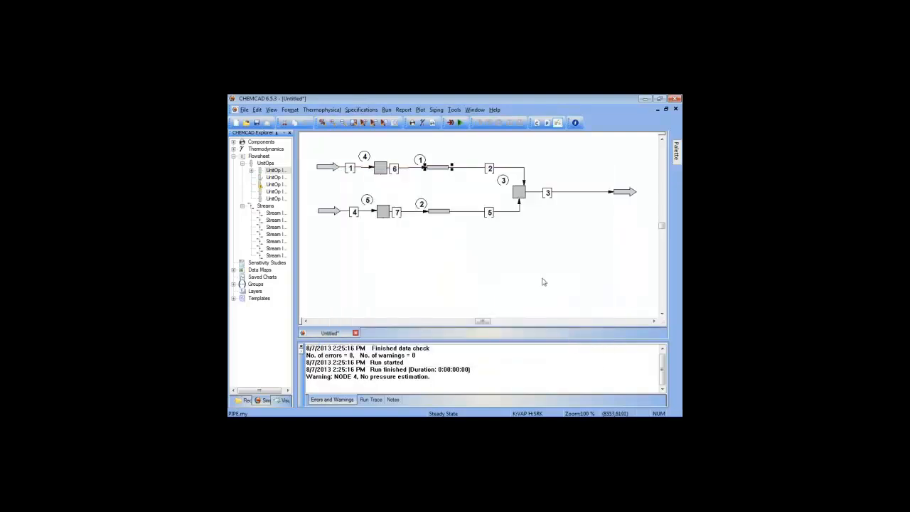
Accept node 3 as variable pressure, with both inlet flows set by UnitOp and a free outlet stream
left_click(519, 192)
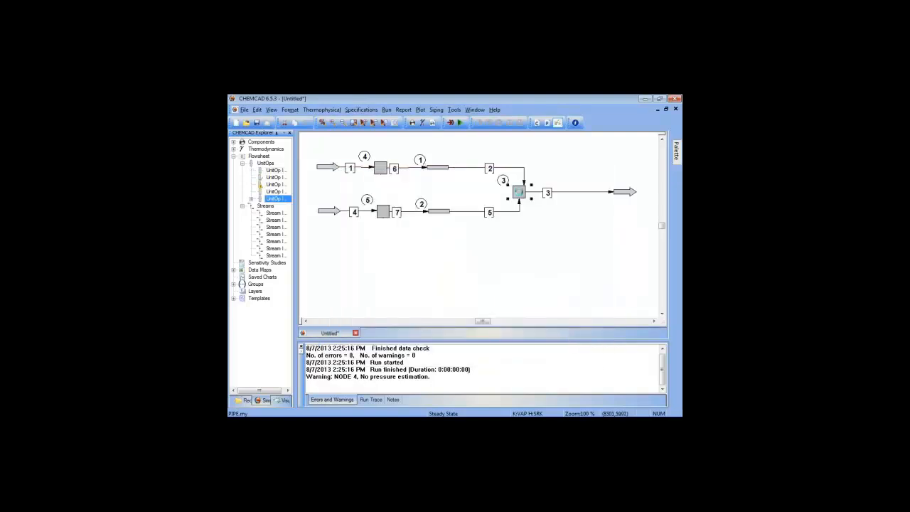
double_click(520, 192)
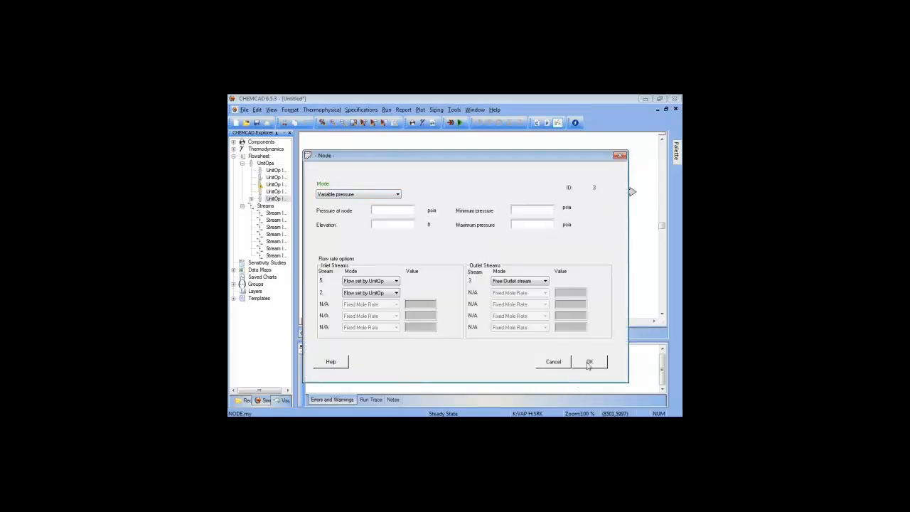
left_click(589, 363)
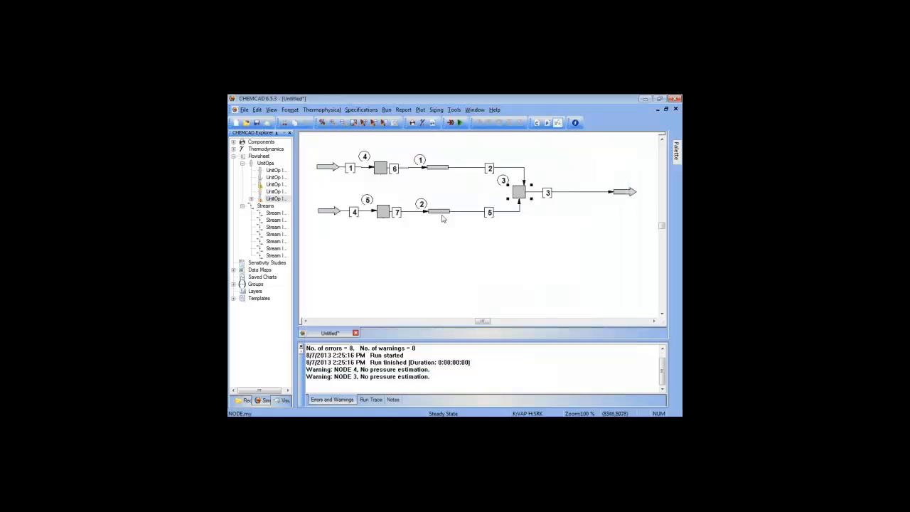
Set the sizing option of pipe 2 to calculate flow rate from given size, Pin and Pout
double_click(440, 212)
left_click(477, 215)
left_click(438, 252)
left_click(574, 350)
left_click(441, 204)
Check the sizing options of both pipes and look over the nodes at either end of the first line
mouse_move(437, 215)
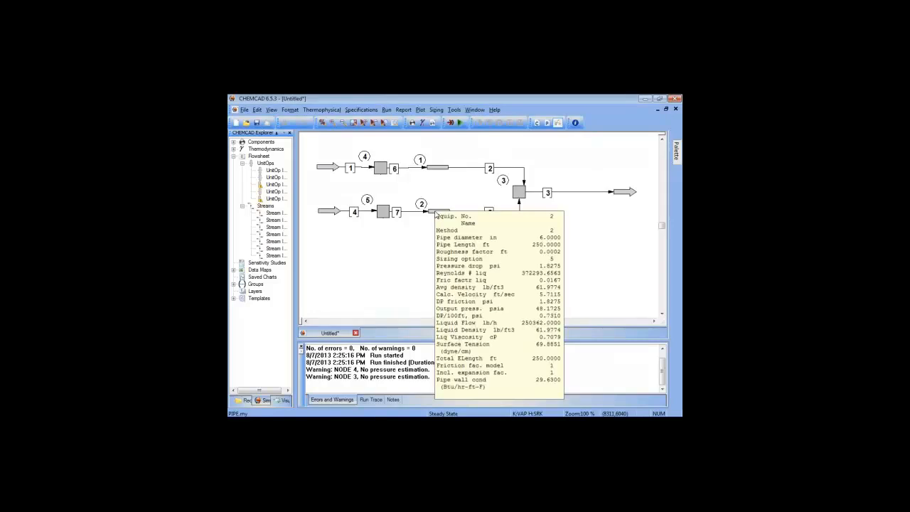
double_click(438, 170)
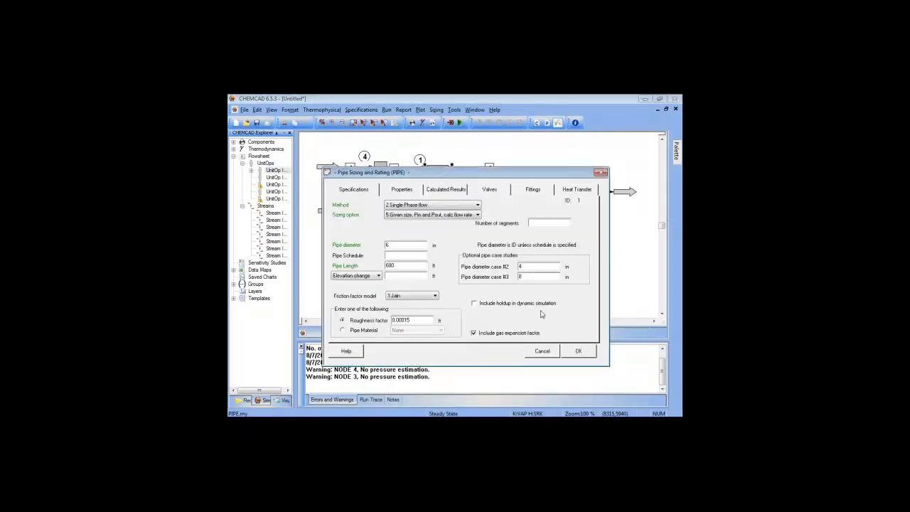
left_click(578, 351)
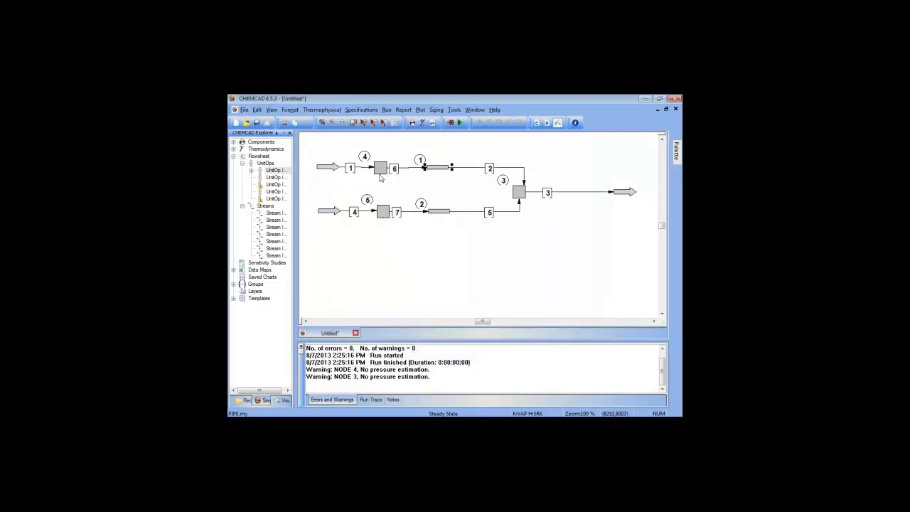
mouse_move(524, 193)
mouse_move(382, 169)
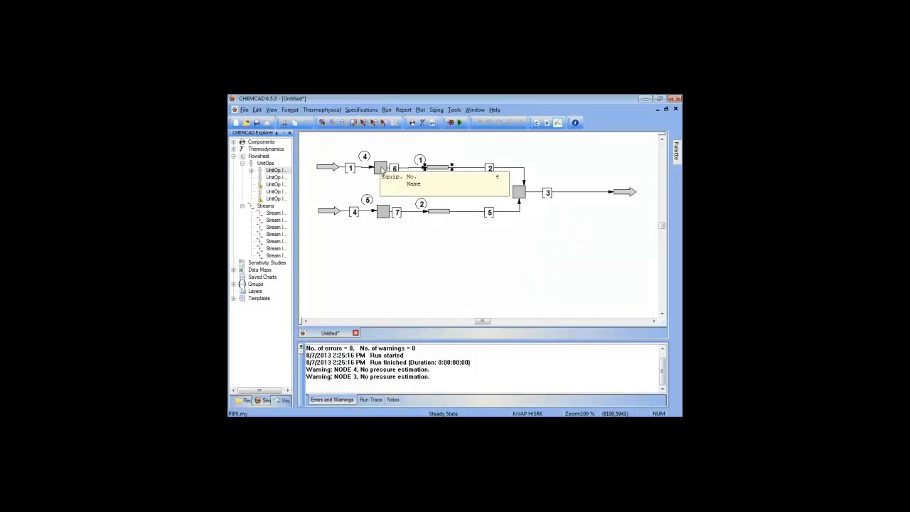
mouse_move(438, 170)
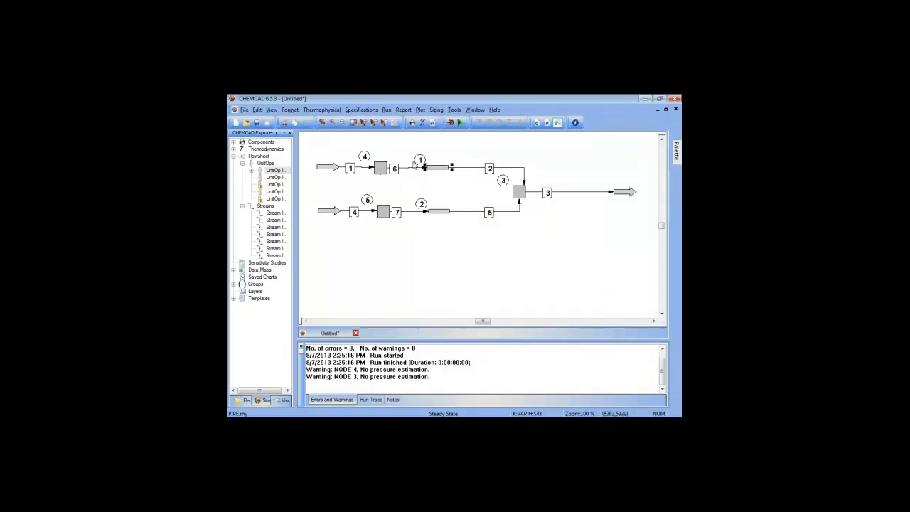
Review the calculation sequence choices in the convergence parameters and keep Simultaneous modular with Steady state
left_click(386, 109)
left_click(402, 125)
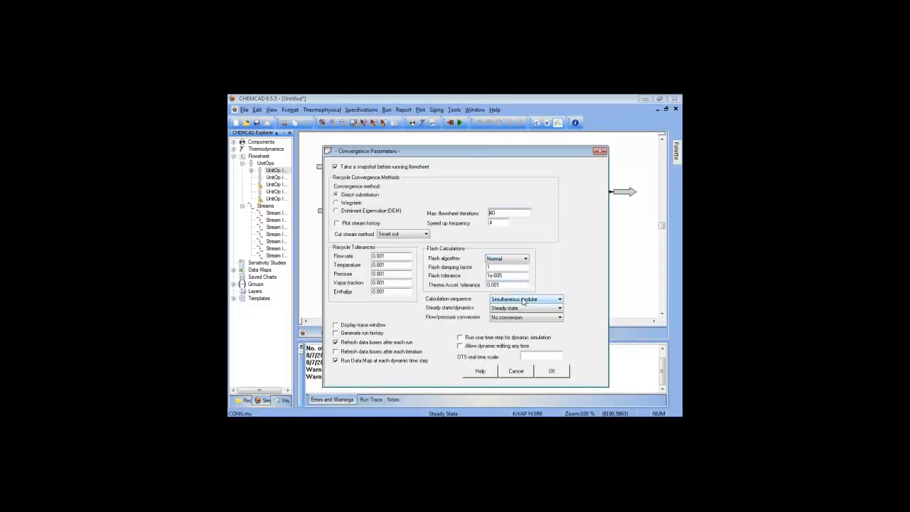
left_click(524, 299)
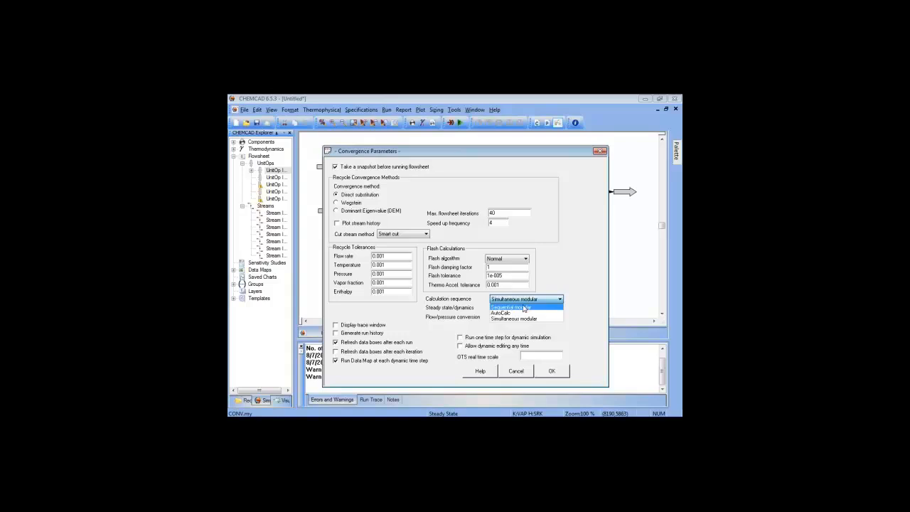
left_click(576, 311)
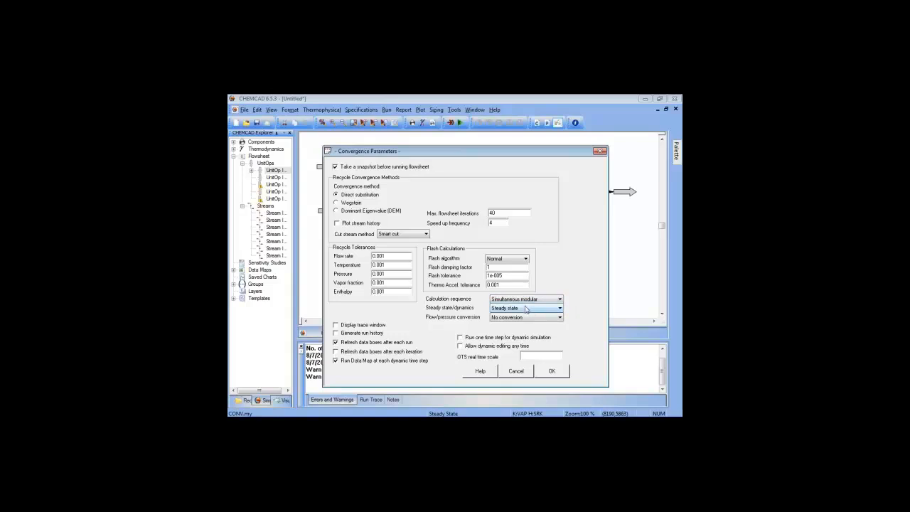
left_click(553, 373)
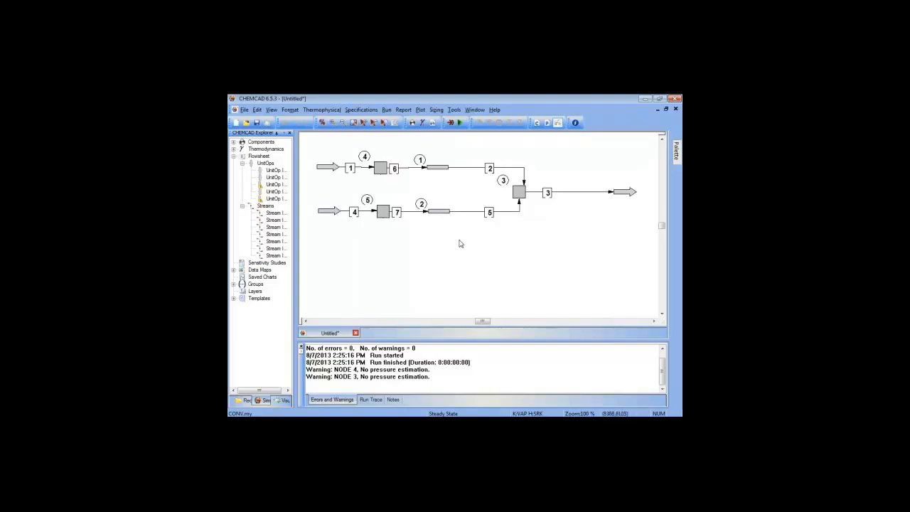
Switch node 4 to Fixed pressure and set the pressure at the node to 50 psia
mouse_move(379, 173)
left_click(380, 169)
double_click(382, 172)
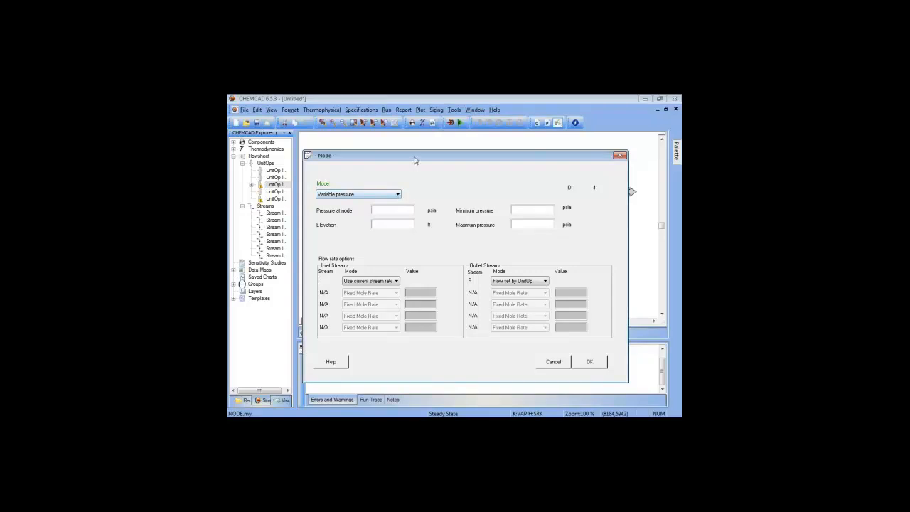
left_click_drag(416, 160, 413, 243)
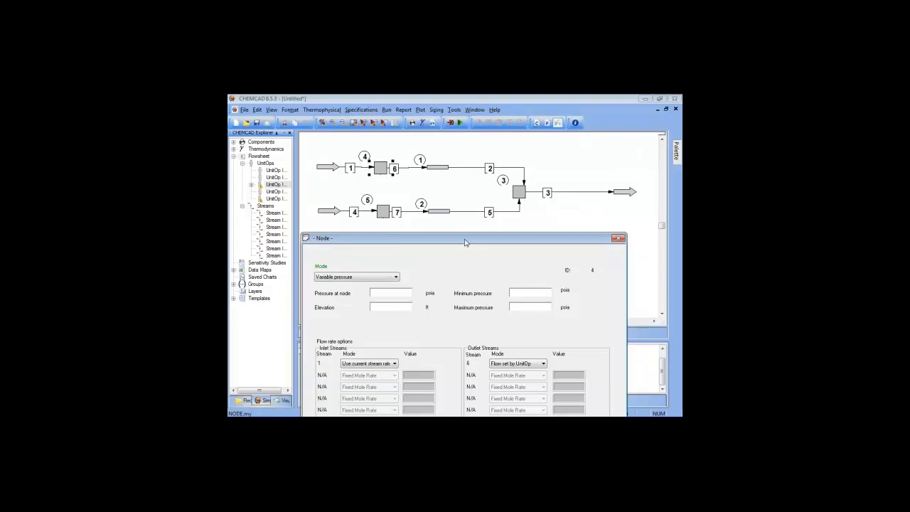
left_click_drag(465, 243, 432, 151)
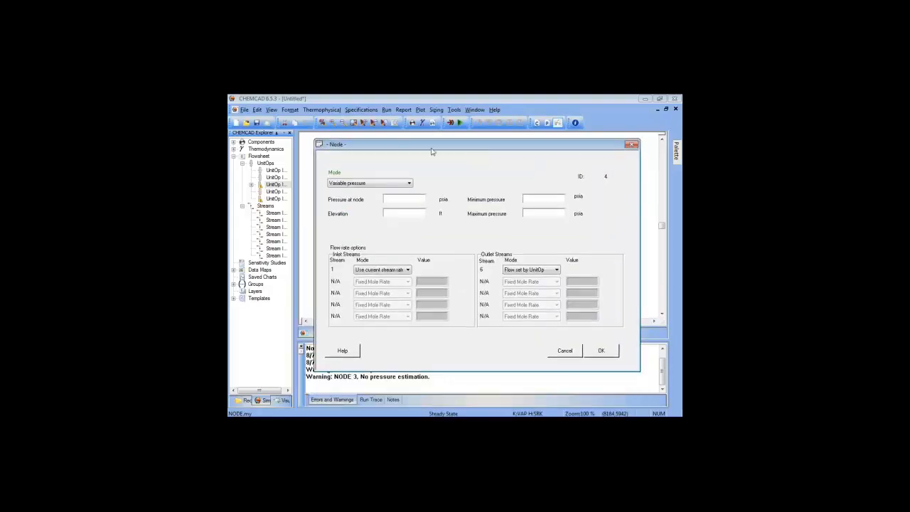
left_click(409, 184)
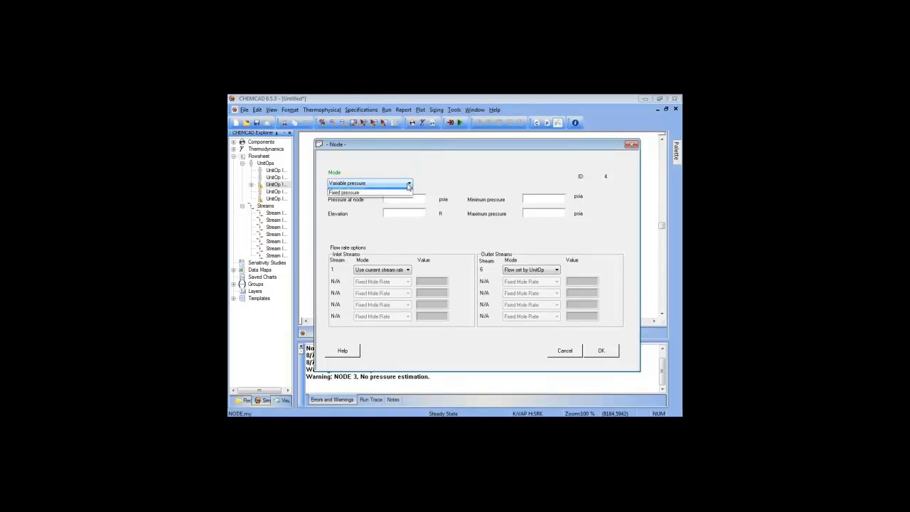
left_click(406, 197)
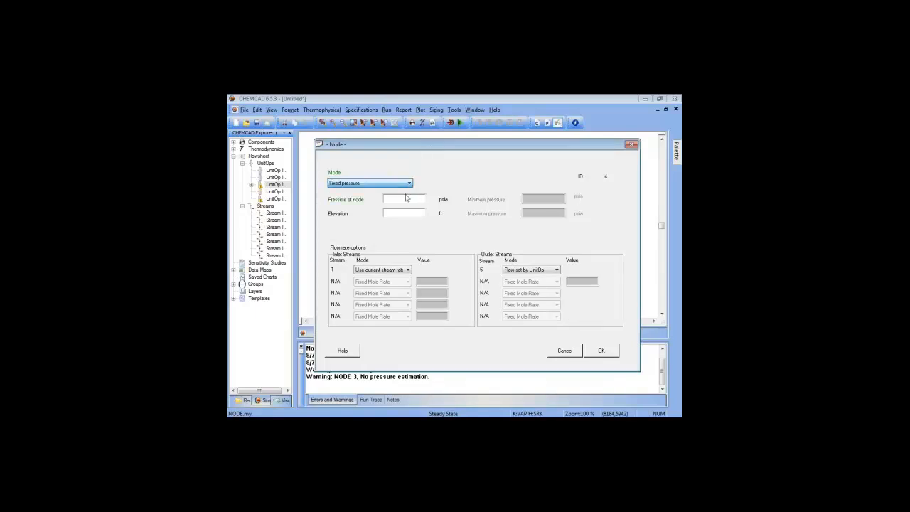
type("50")
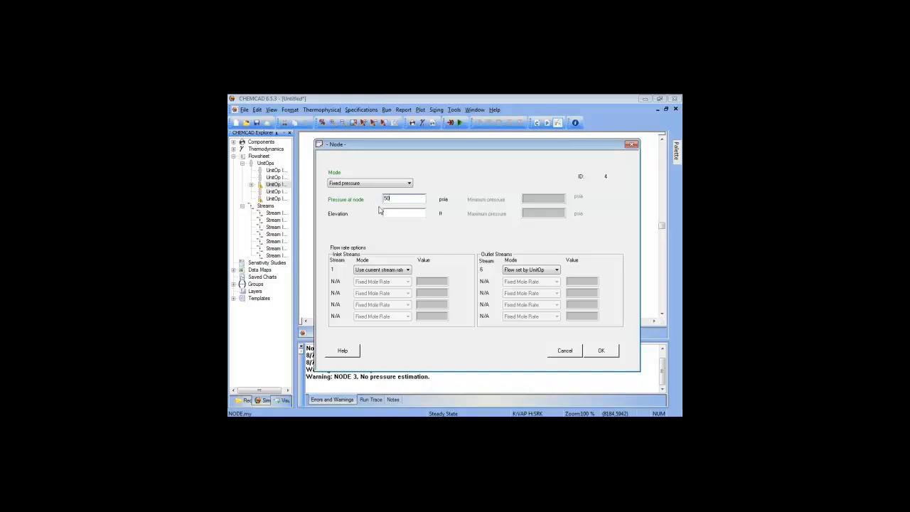
Give node 4's inlet stream 1 a Fixed Volume Rate of 500 gpm and accept the node settings
left_click(408, 269)
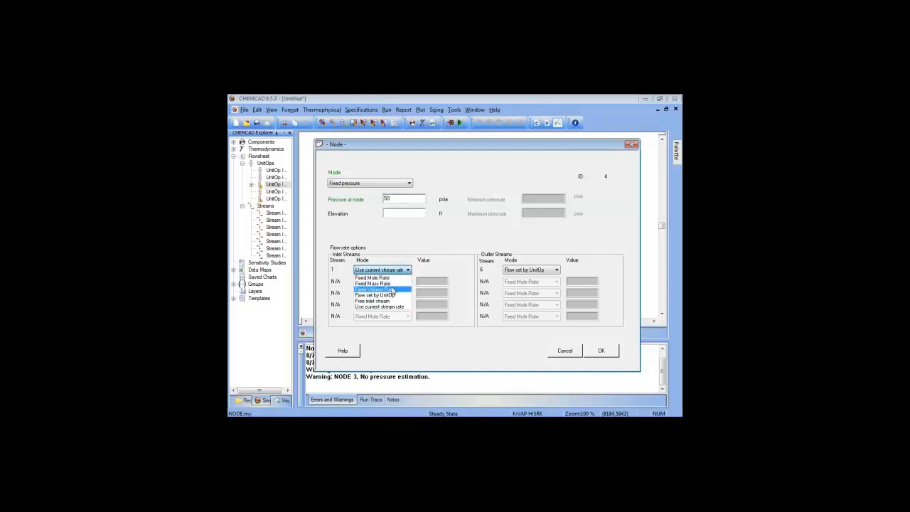
left_click(394, 292)
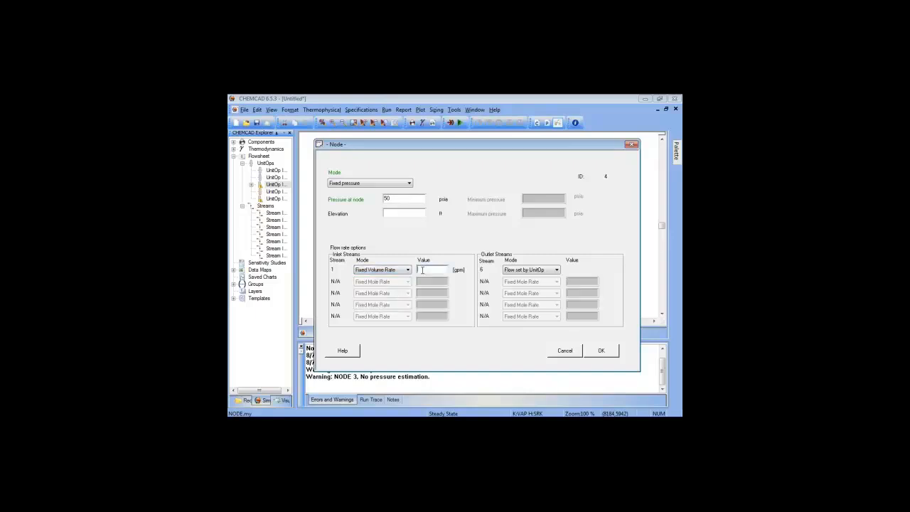
type("500")
left_click_drag(480, 149, 474, 195)
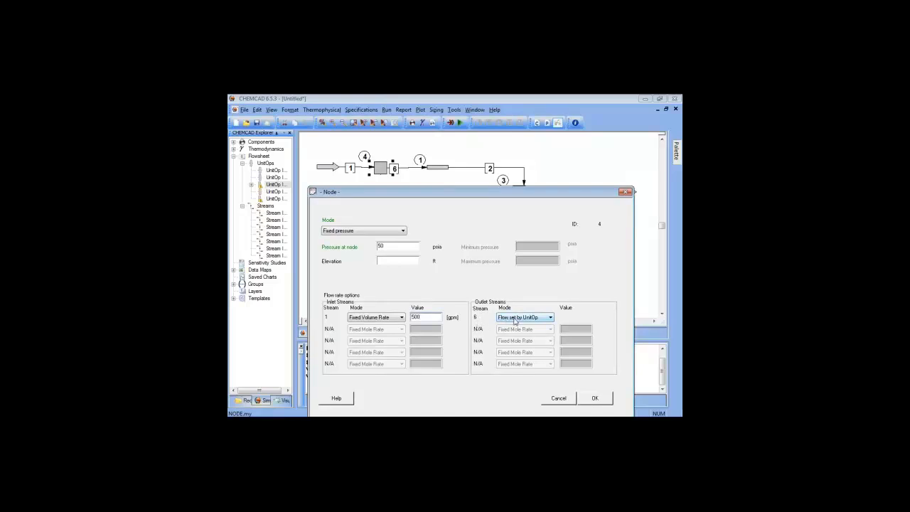
left_click(589, 400)
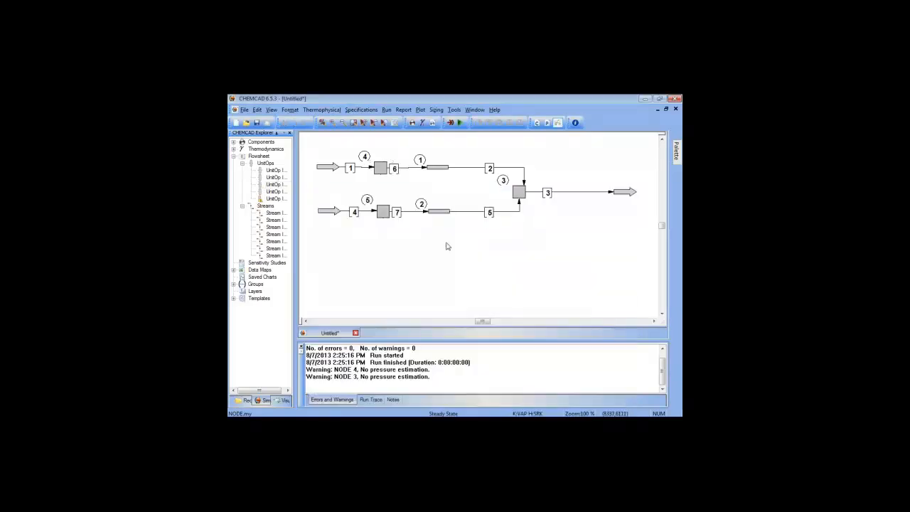
Switch node 5 to Fixed pressure at 50 psia and set its inlet stream 4 to Free inlet stream
left_click(384, 212)
double_click(385, 216)
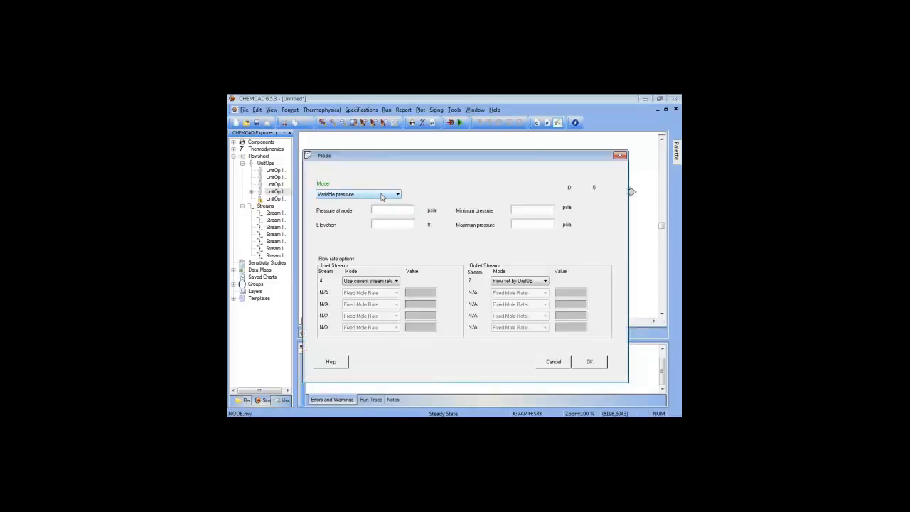
left_click(382, 195)
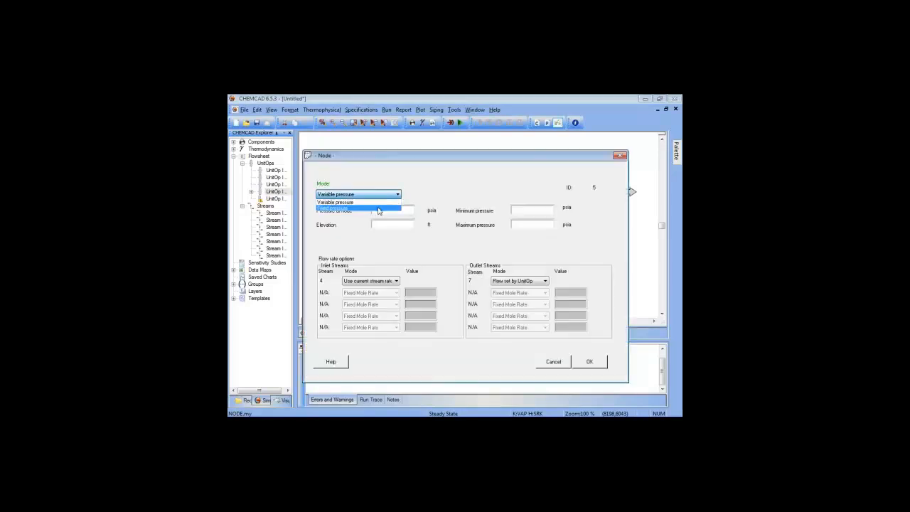
left_click(380, 209)
left_click(380, 210)
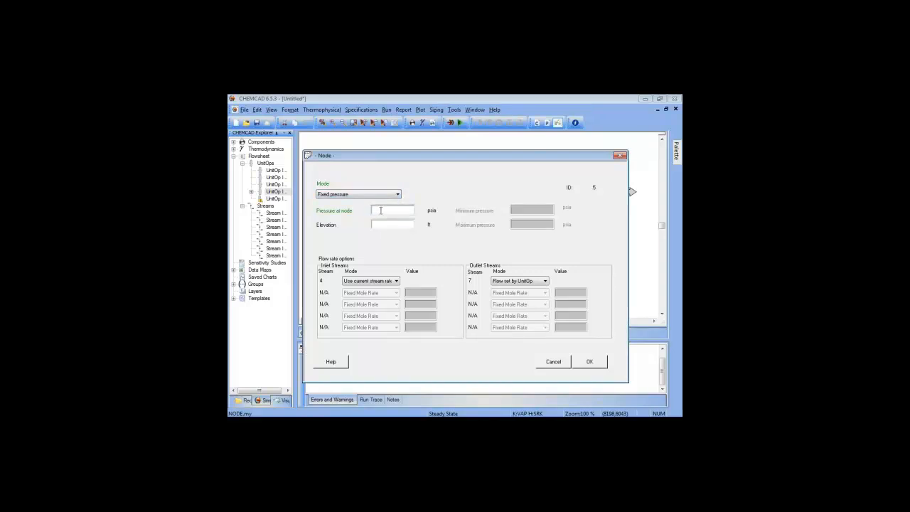
type("50")
left_click(384, 282)
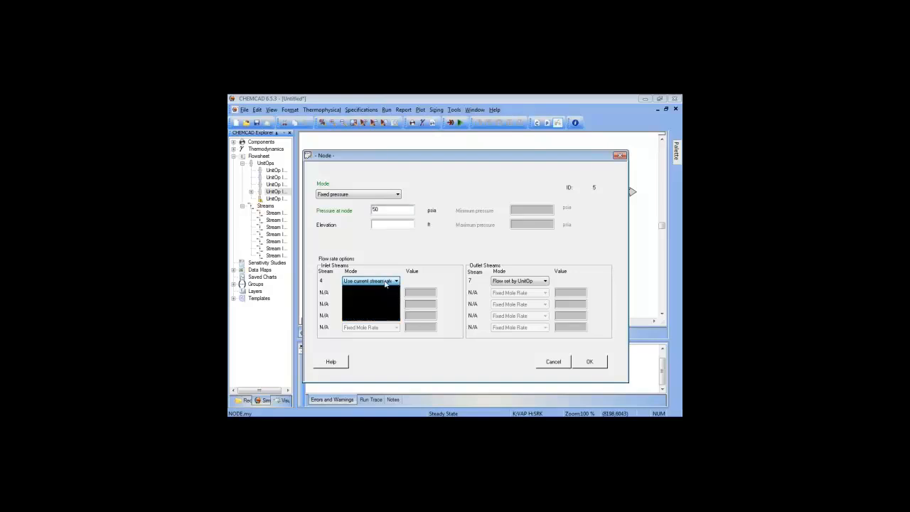
left_click(363, 312)
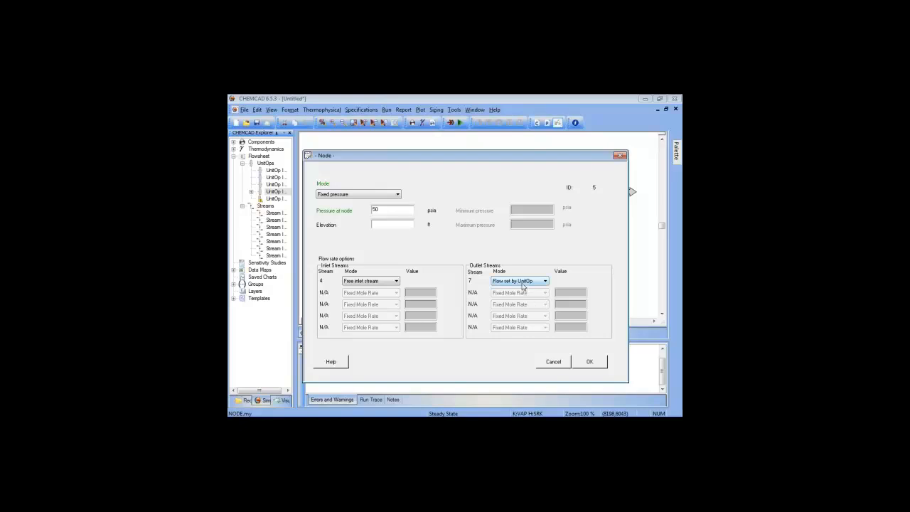
Accept node 5's fixed pressure of 50 psia, and accept node 3 as variable pressure with a free outlet stream
left_click(587, 363)
left_click(587, 364)
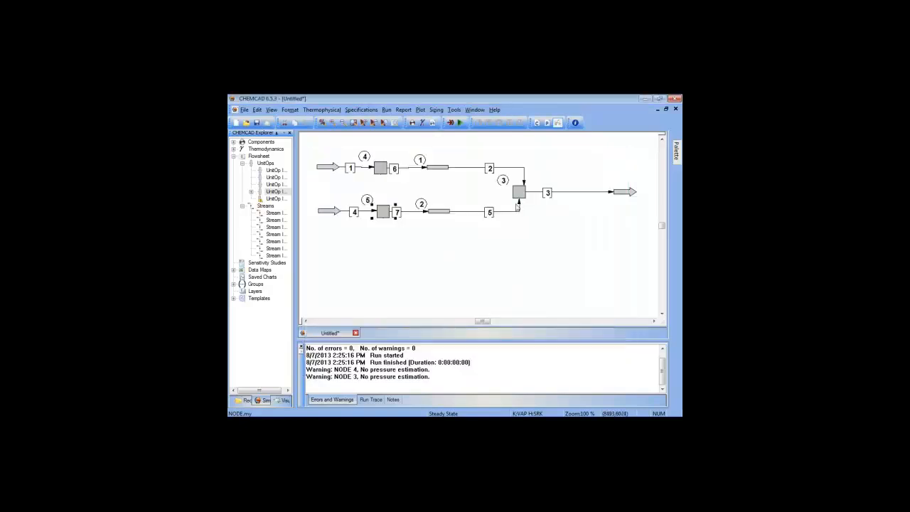
left_click(519, 190)
double_click(520, 191)
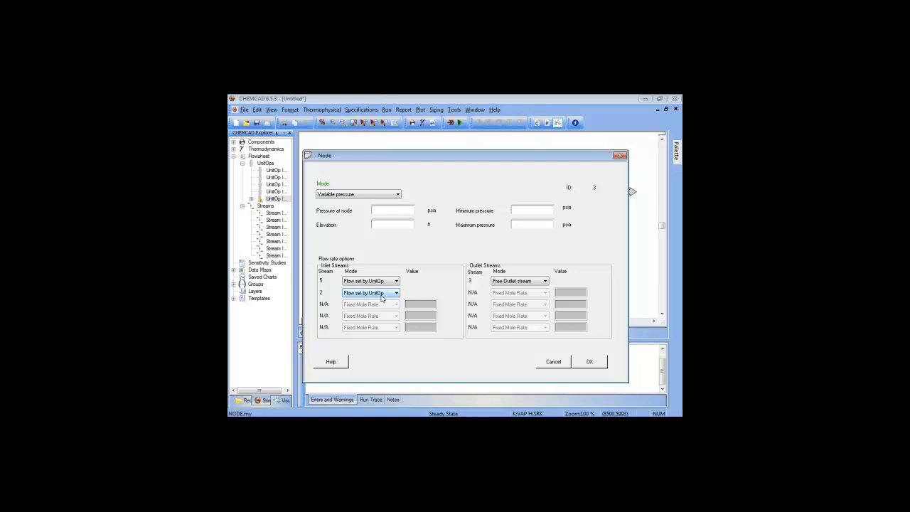
left_click(512, 286)
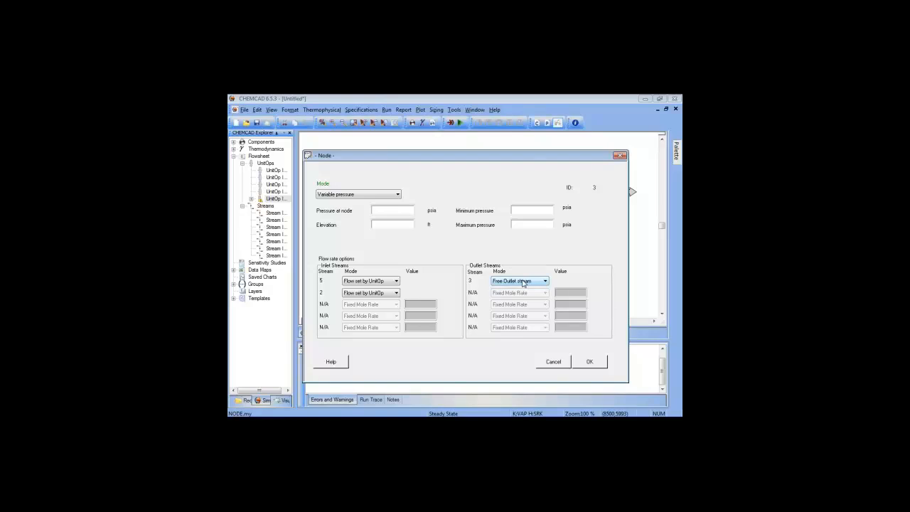
left_click(589, 364)
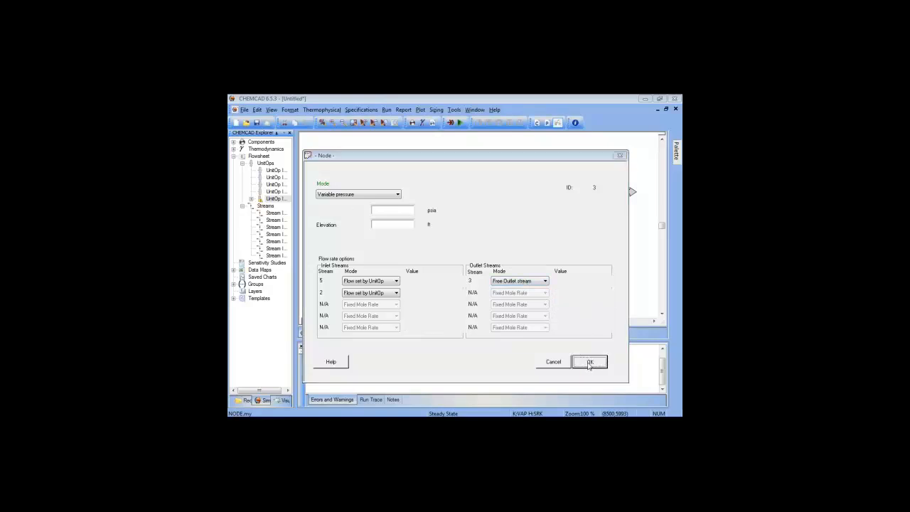
left_click(449, 334)
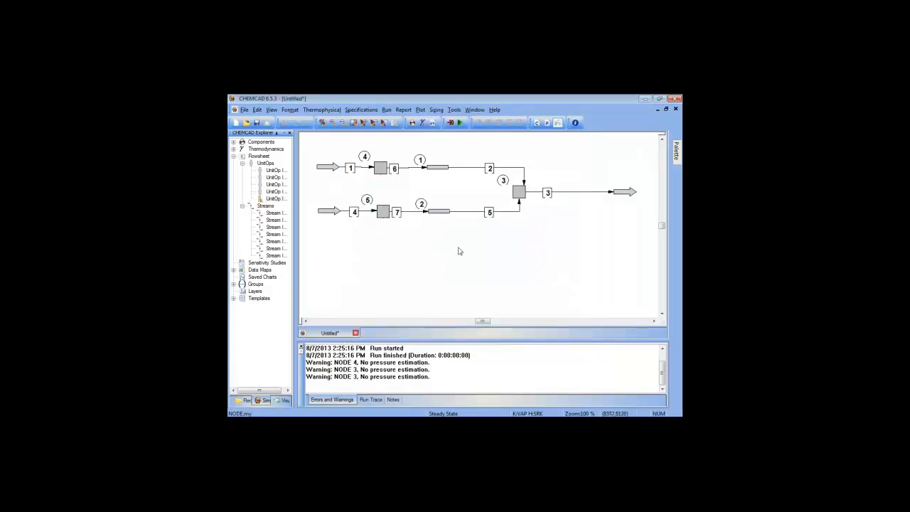
Run the entire flowsheet and check the calculated conditions of streams 2 and 1
left_click(460, 123)
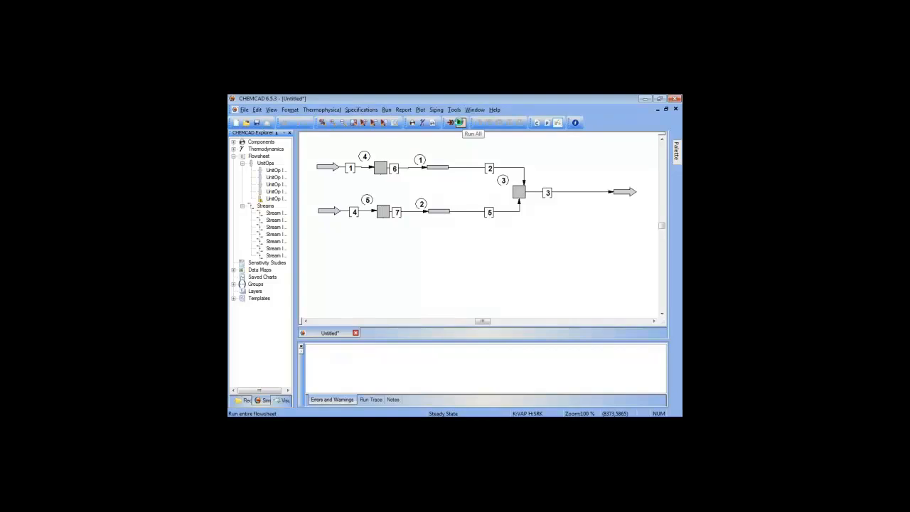
mouse_move(469, 172)
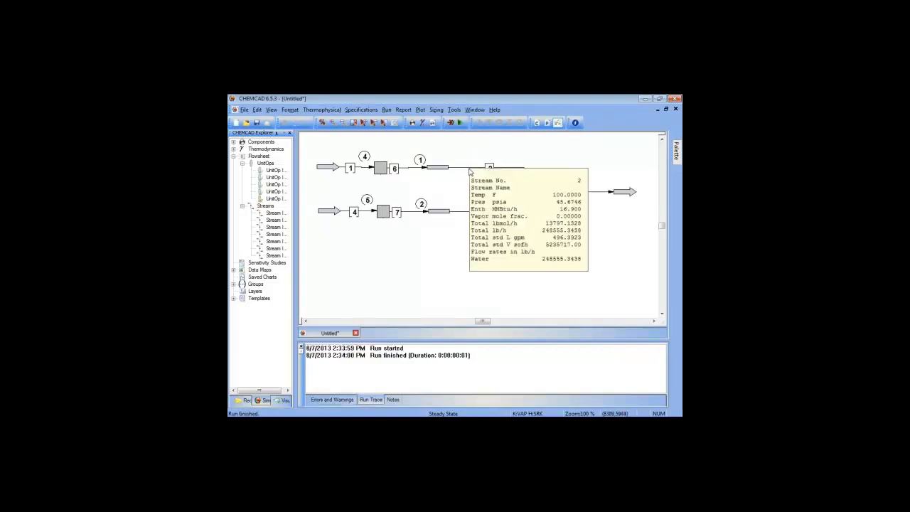
mouse_move(364, 171)
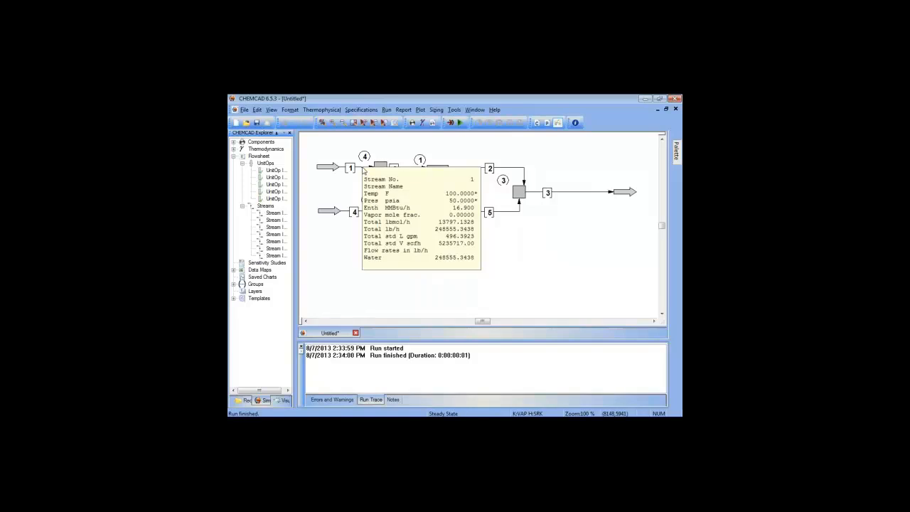
View the properties report of stream 1, highlight its actual liquid volumetric flow in gpm, and close the report
right_click(363, 171)
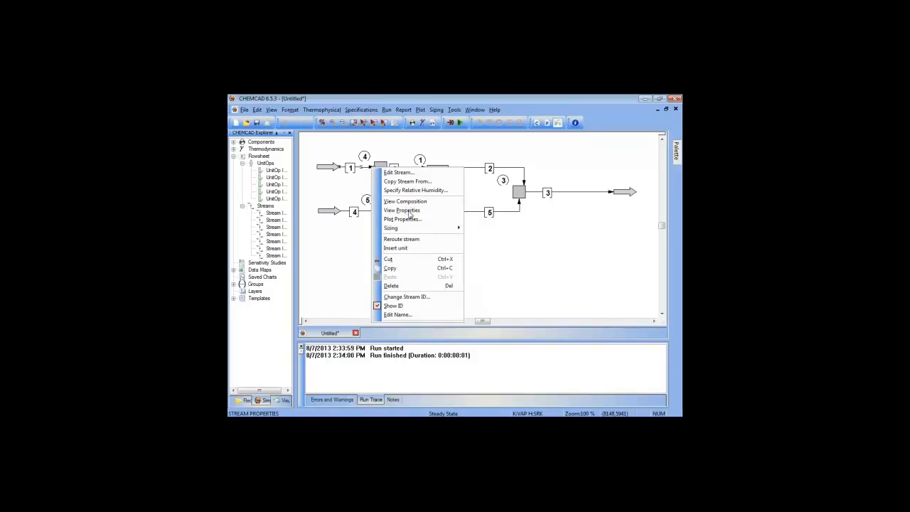
left_click(403, 210)
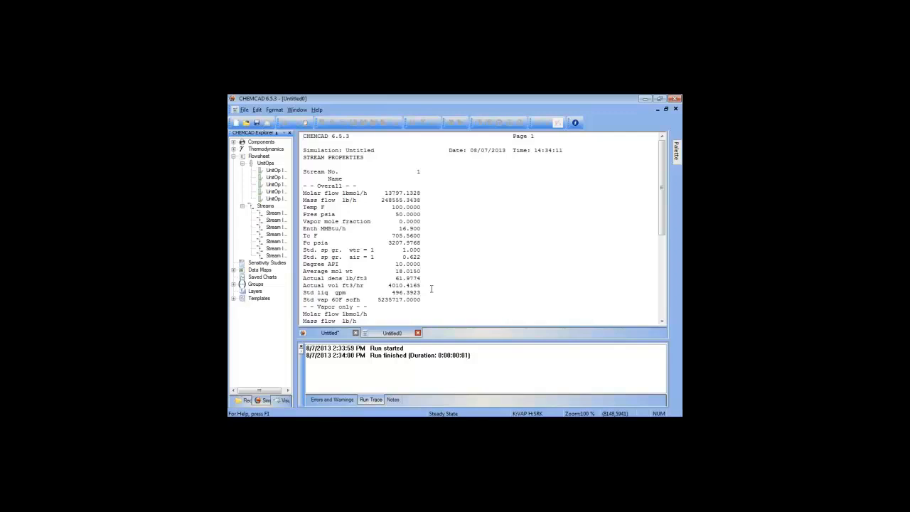
scroll(431, 288, "down", 1)
scroll(430, 288, "down", 2)
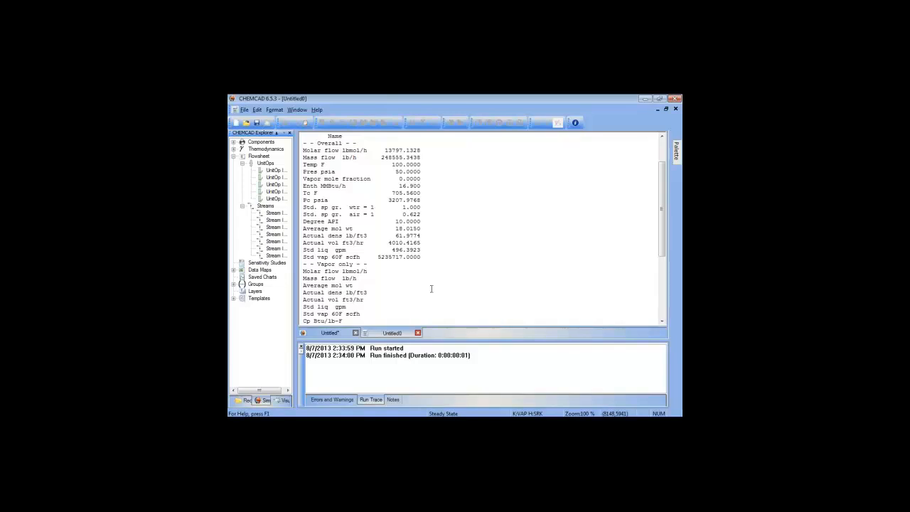
scroll(431, 288, "down", 6)
left_click_drag(408, 263, 303, 265)
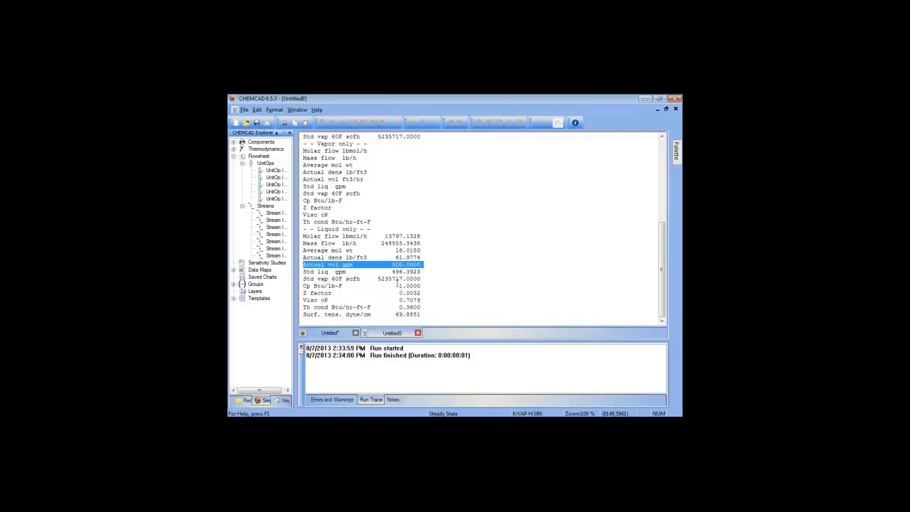
left_click(418, 333)
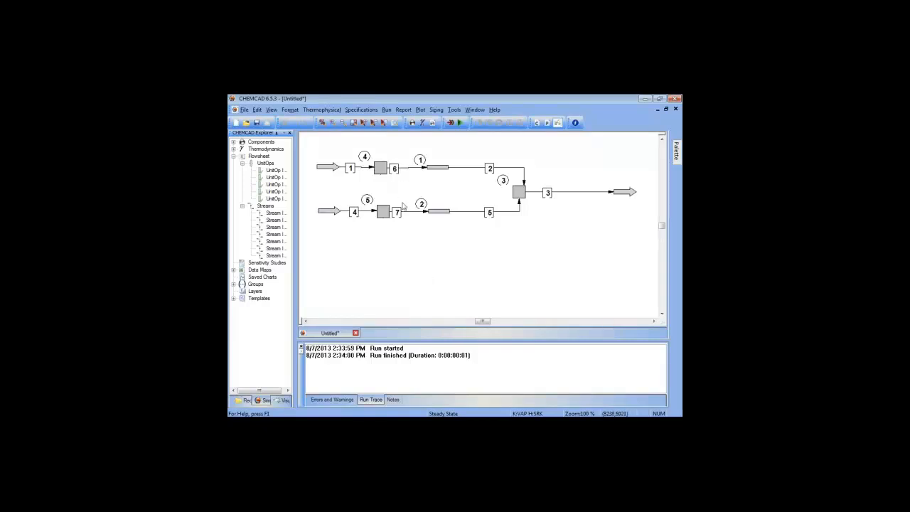
Examine the results for streams 4, 2 and 5, pipe 2 and the mixing node 3 outlet
mouse_move(366, 214)
mouse_move(481, 170)
mouse_move(480, 213)
mouse_move(452, 218)
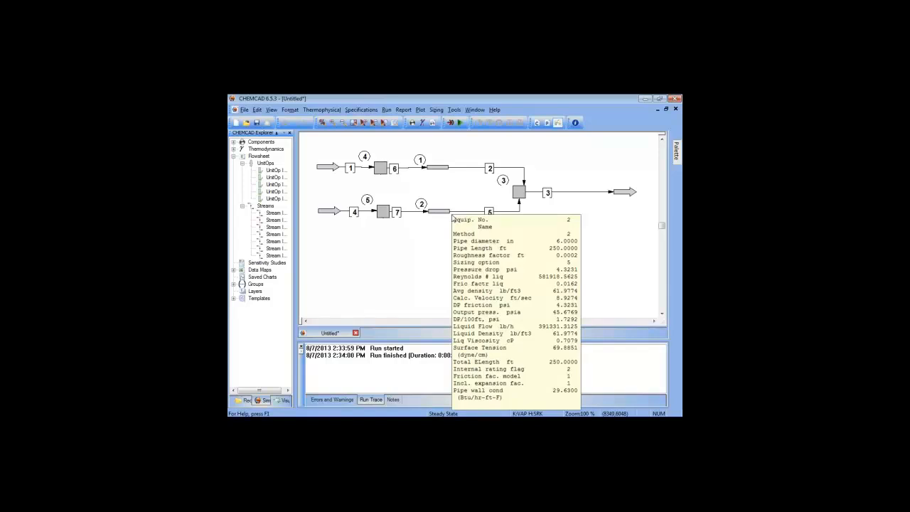
mouse_move(530, 195)
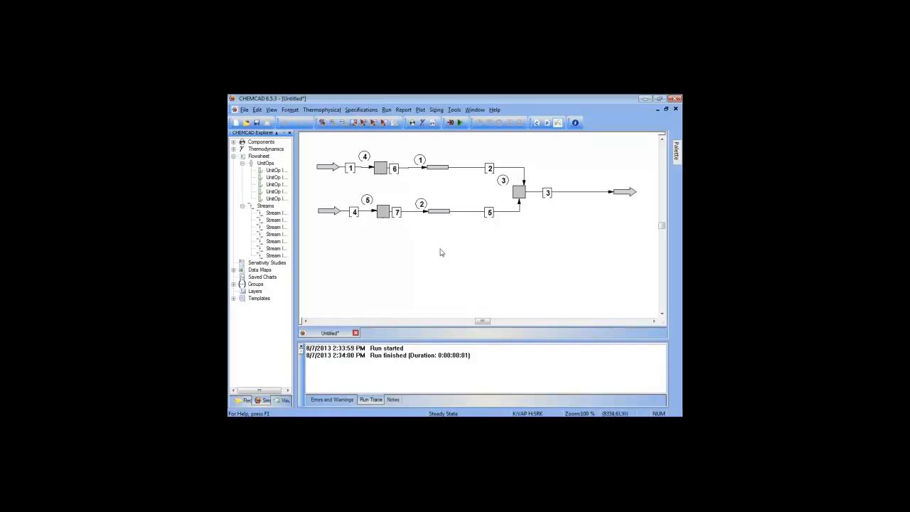
Review node 5's settings and accept them with the pressure fixed at 50 psia and a free inlet stream
double_click(382, 212)
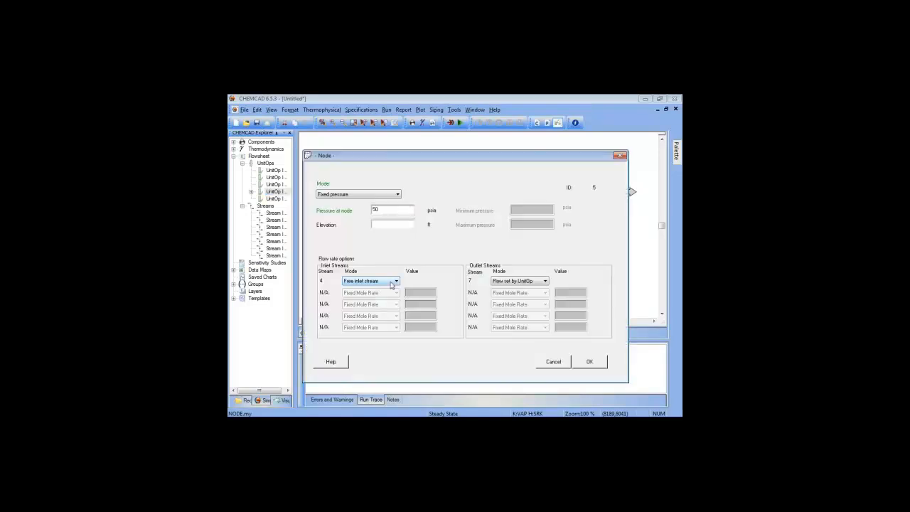
double_click(384, 213)
type("50")
left_click(588, 362)
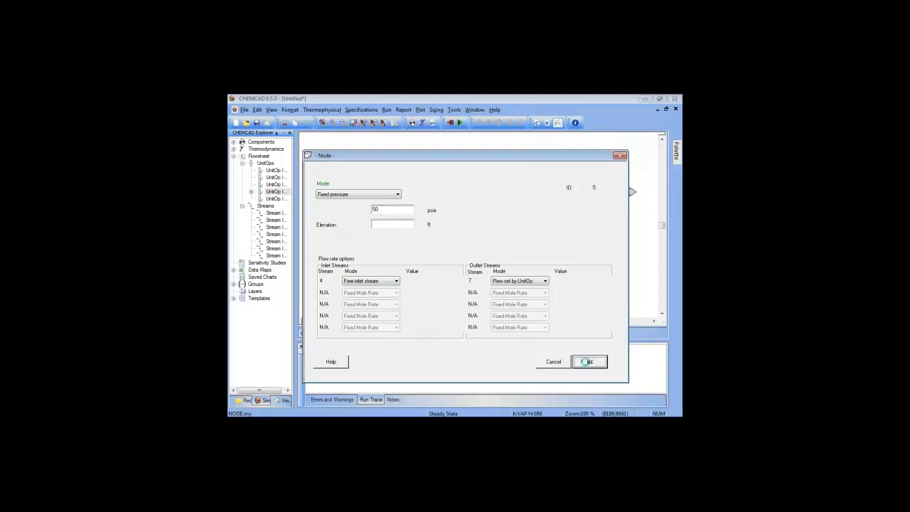
Clear the fixed volume rate for inlet stream 1 at node 4 and set its mode to Free inlet stream
left_click(379, 168)
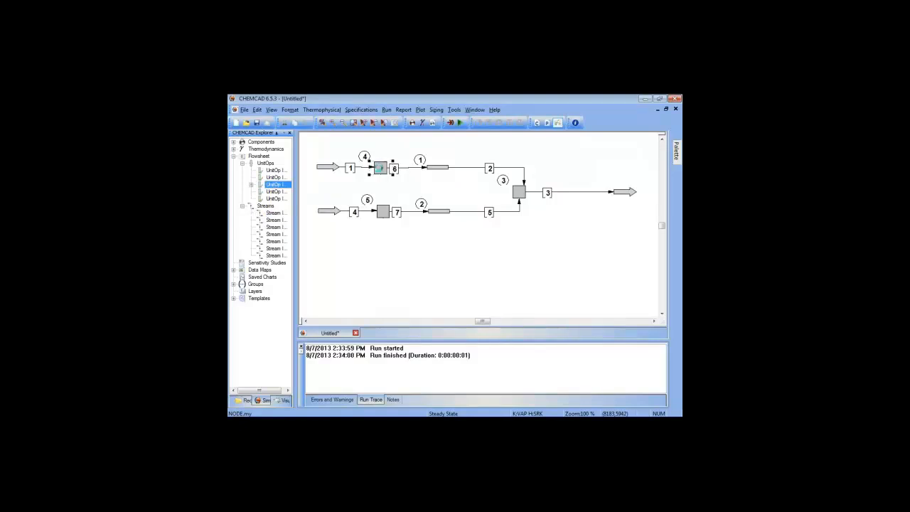
double_click(379, 168)
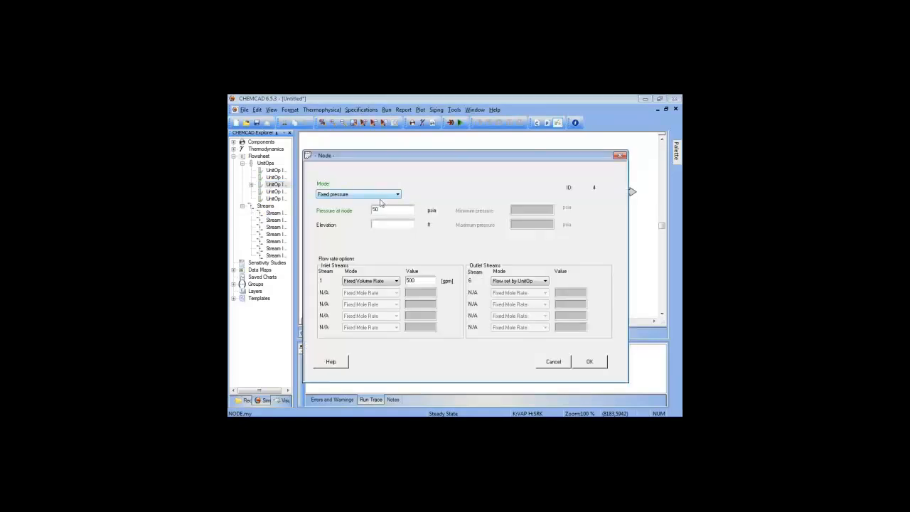
left_click(396, 281)
left_click(388, 283)
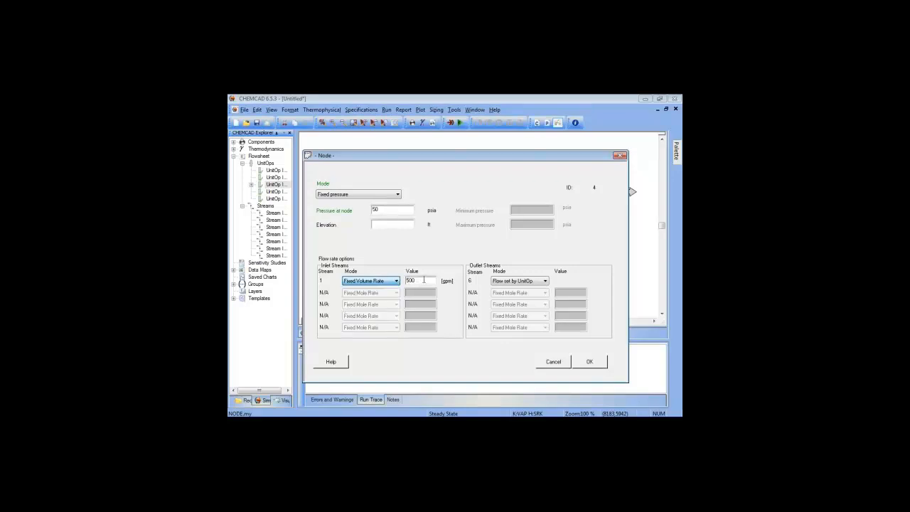
key("Tab")
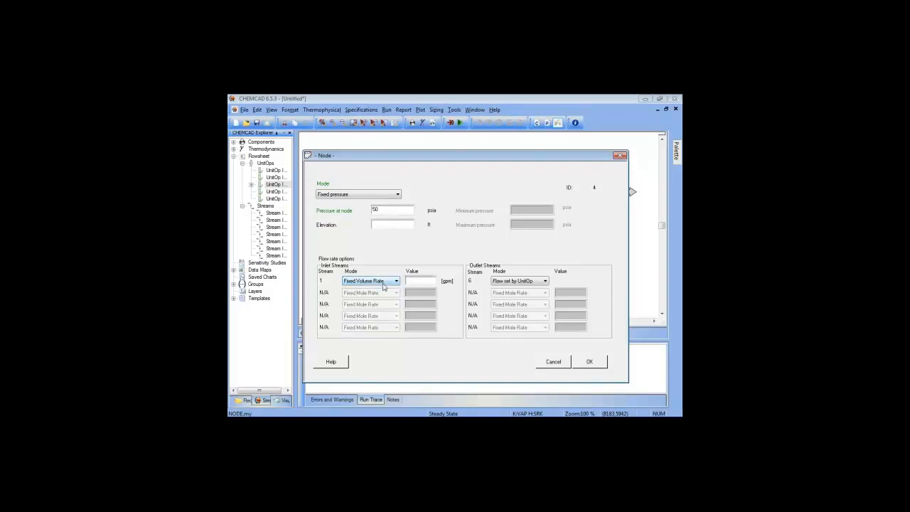
left_click(385, 285)
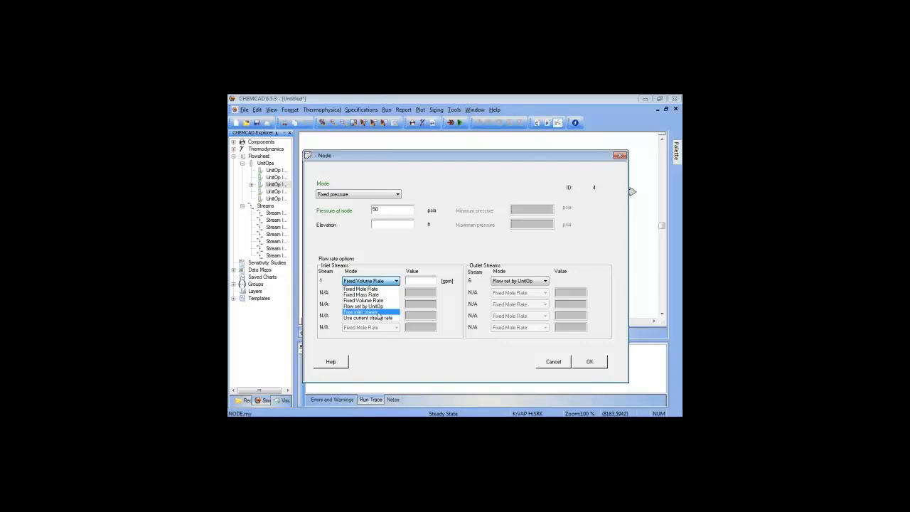
left_click(378, 313)
left_click(586, 361)
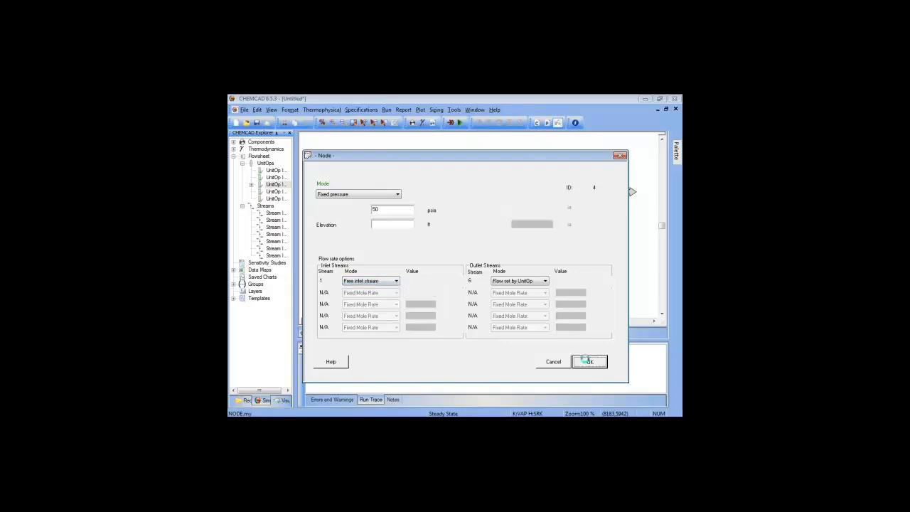
Set outlet stream 3 at node 3 to a Fixed Volume Rate of 1000 gpm
double_click(533, 208)
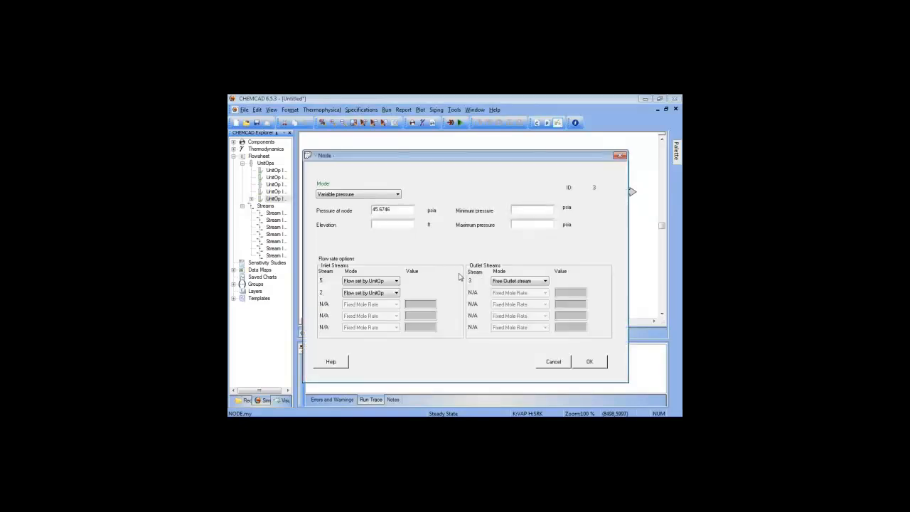
left_click(528, 283)
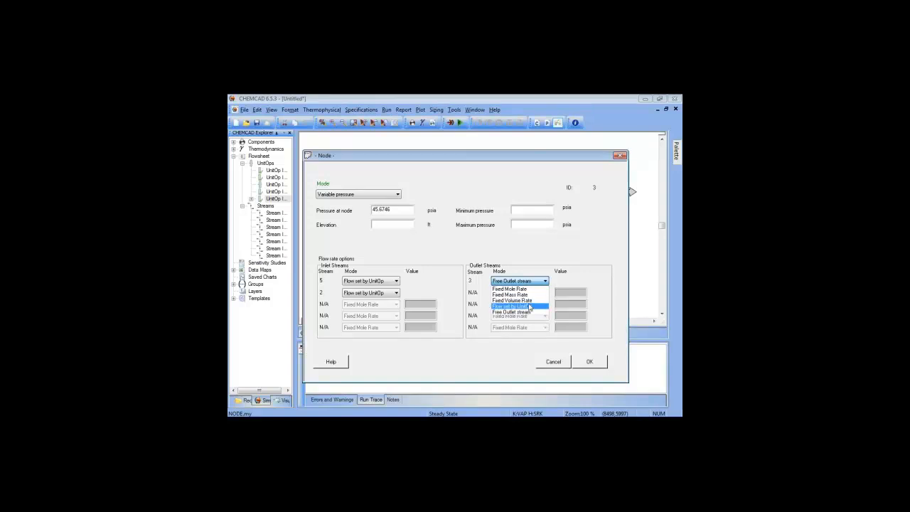
left_click(512, 300)
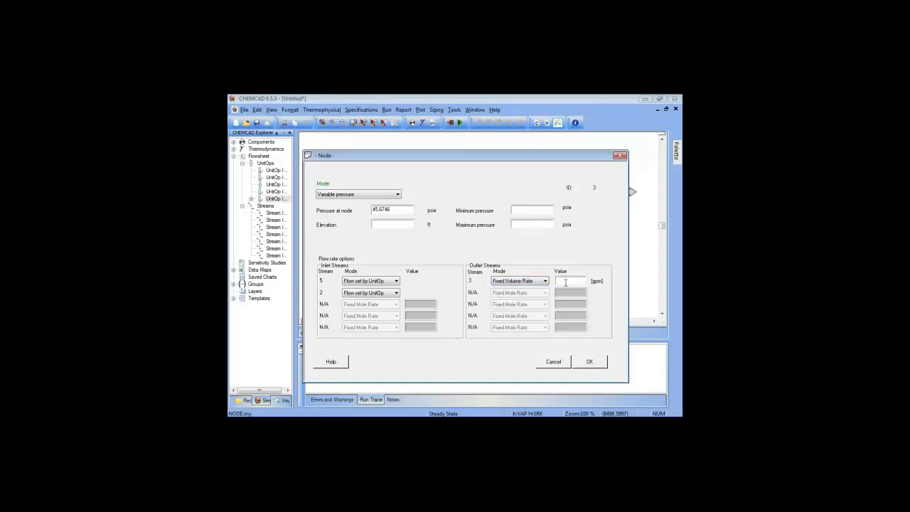
left_click(566, 282)
type("1000")
left_click(590, 362)
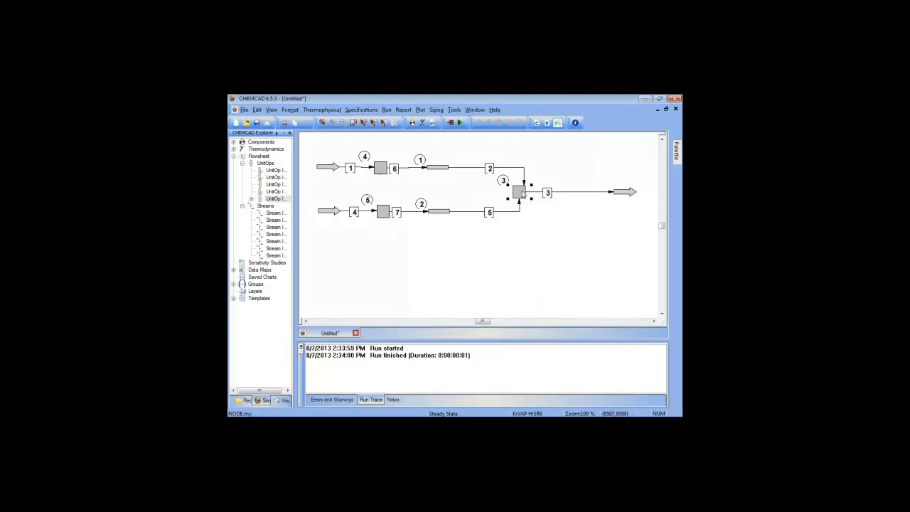
Check the existing results of outlet stream 3 and rerun the entire flowsheet with the new node specifications
mouse_move(522, 193)
mouse_move(600, 194)
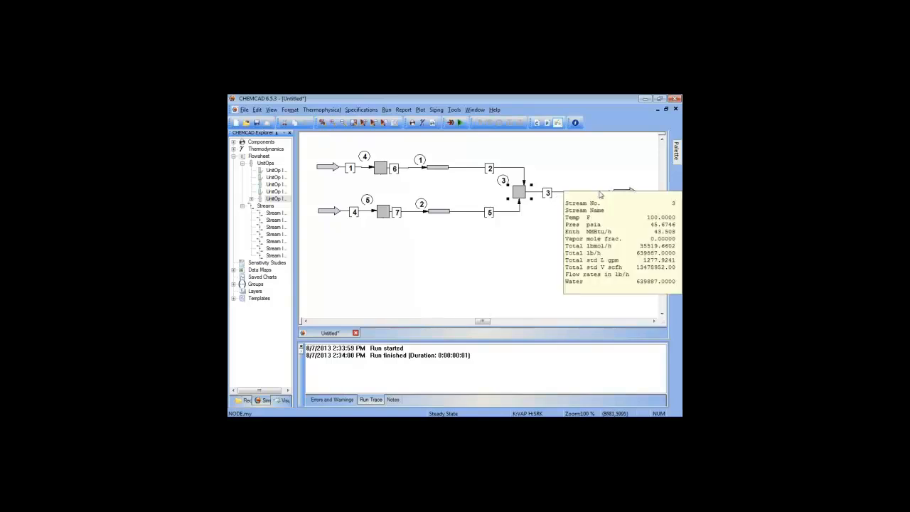
left_click(460, 123)
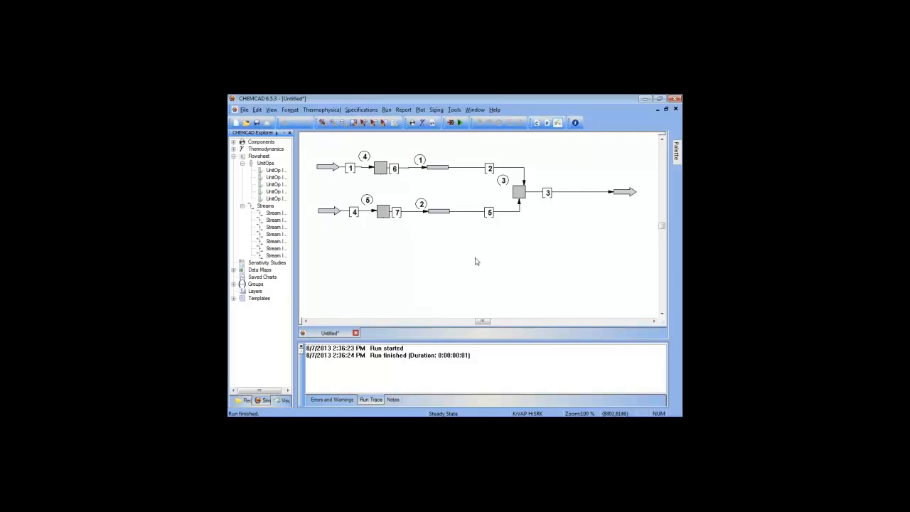
Examine stream 2's conditions and its full properties report, and check the flow results of stream 7
double_click(466, 170)
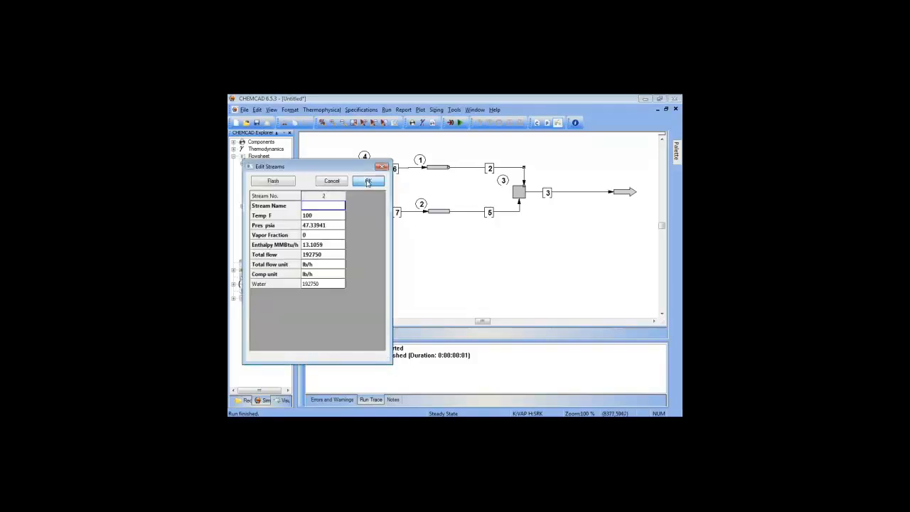
left_click(369, 180)
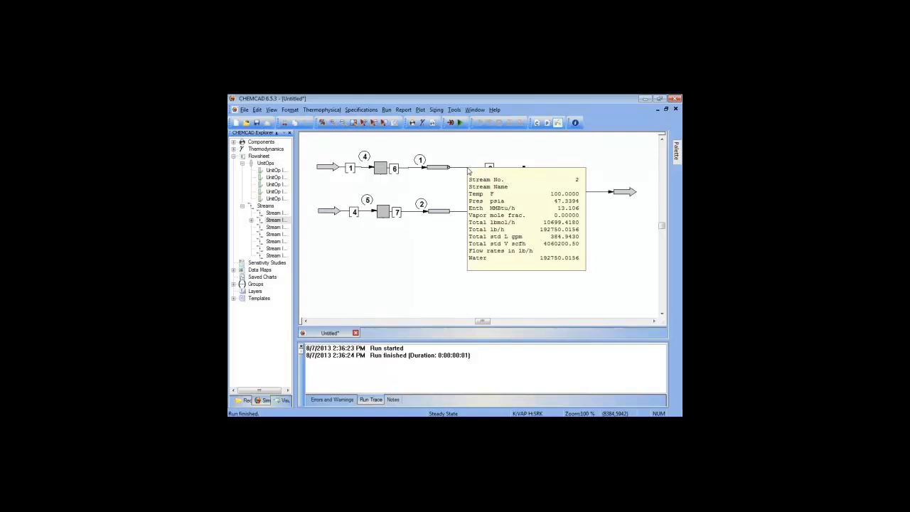
right_click(469, 171)
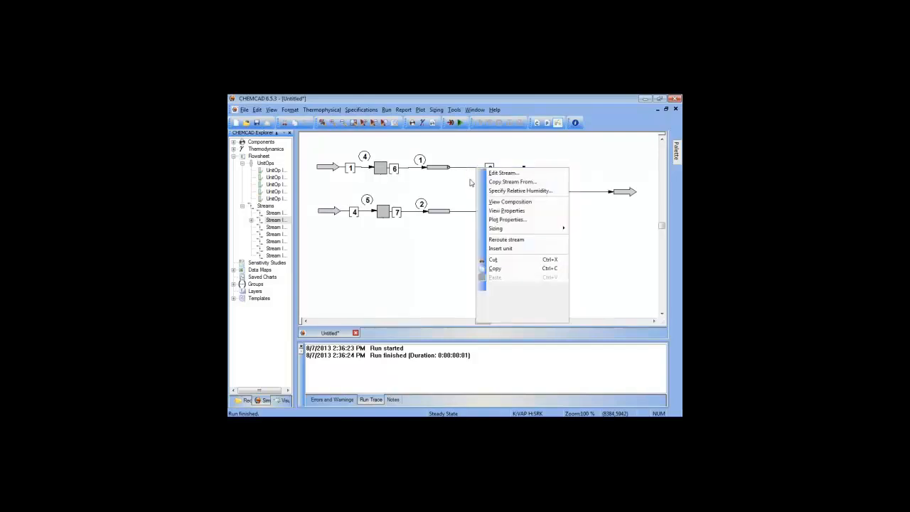
left_click(496, 211)
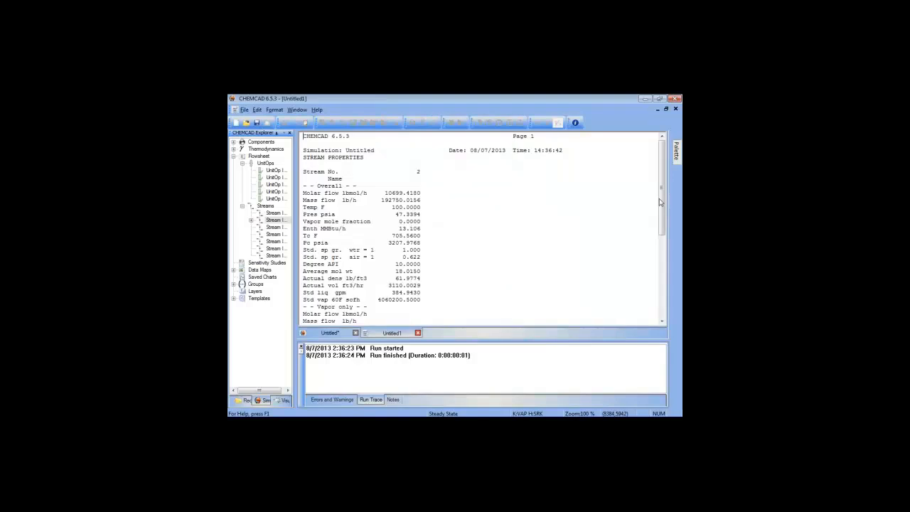
left_click_drag(660, 203, 661, 272)
left_click(418, 334)
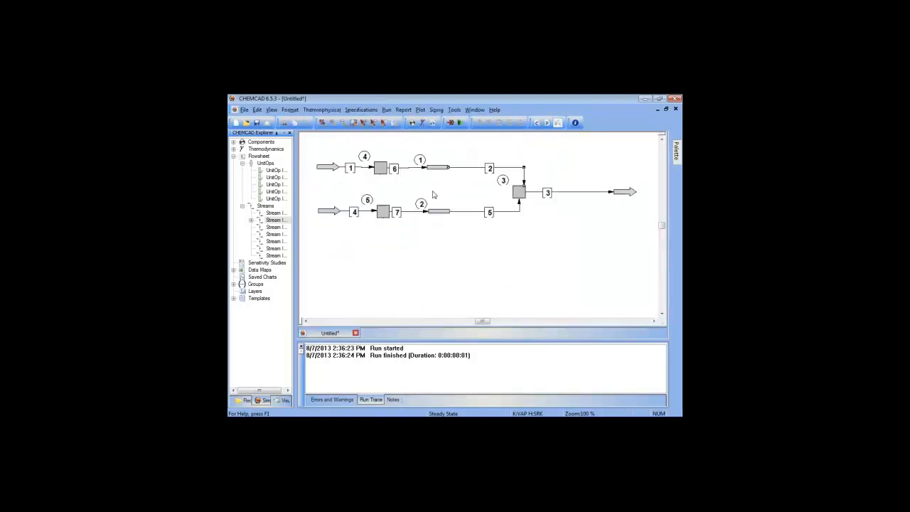
mouse_move(408, 215)
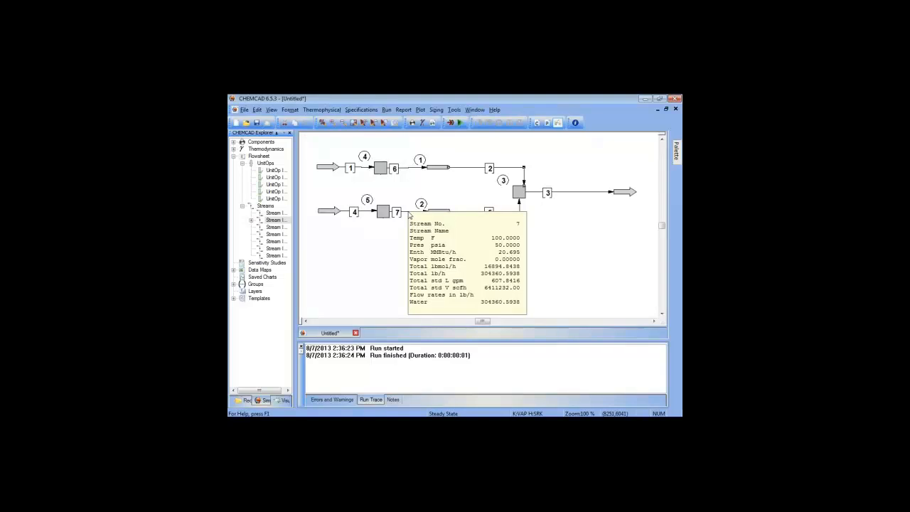
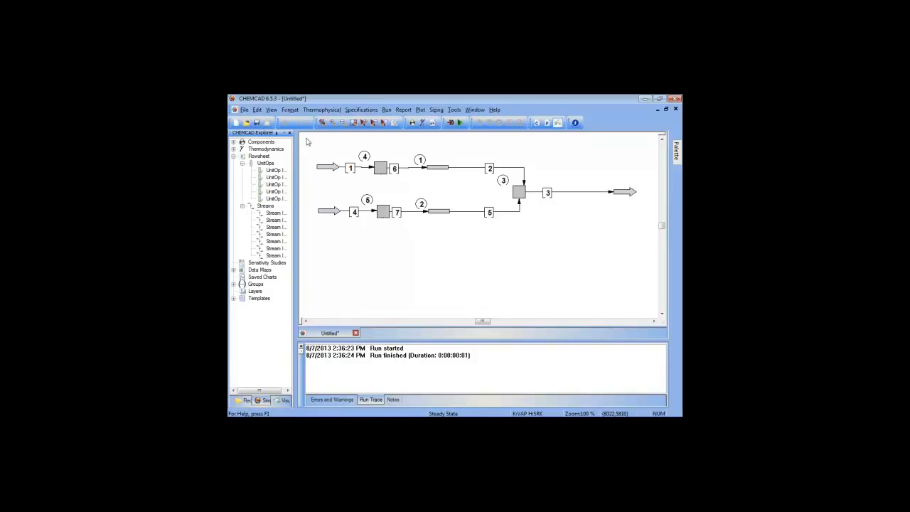
Duplicate the entire two-branch piping network and place the copy directly below the original flowsheet
left_click_drag(310, 139, 439, 230)
left_click_drag(635, 237, 642, 235)
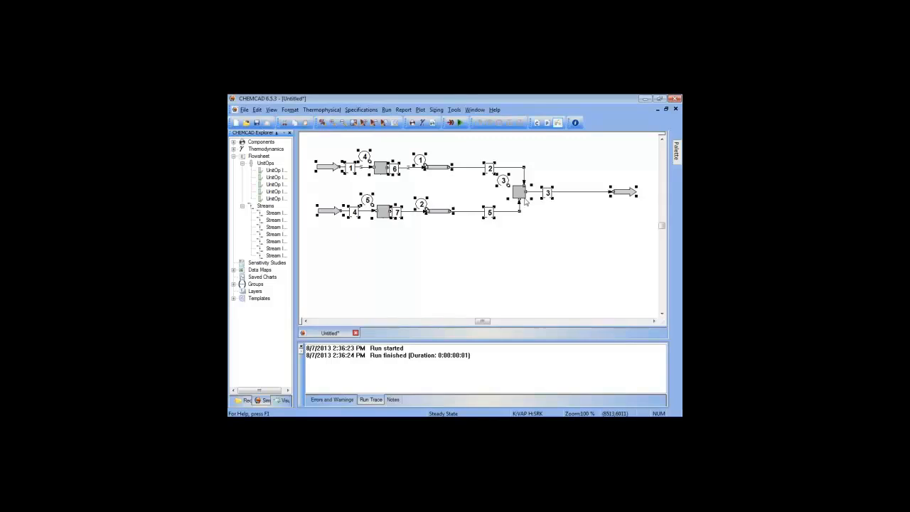
key("ctrl+v")
left_click_drag(524, 196, 523, 266)
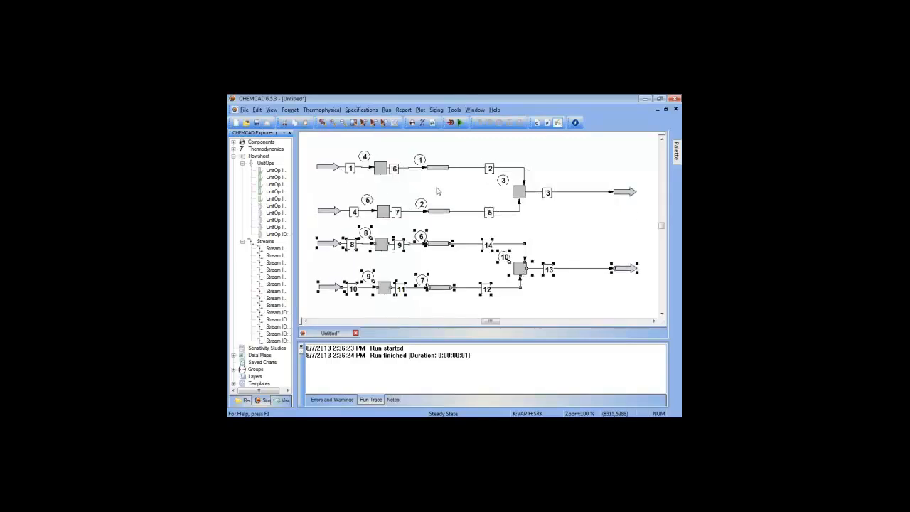
scroll(437, 193, "down", 2)
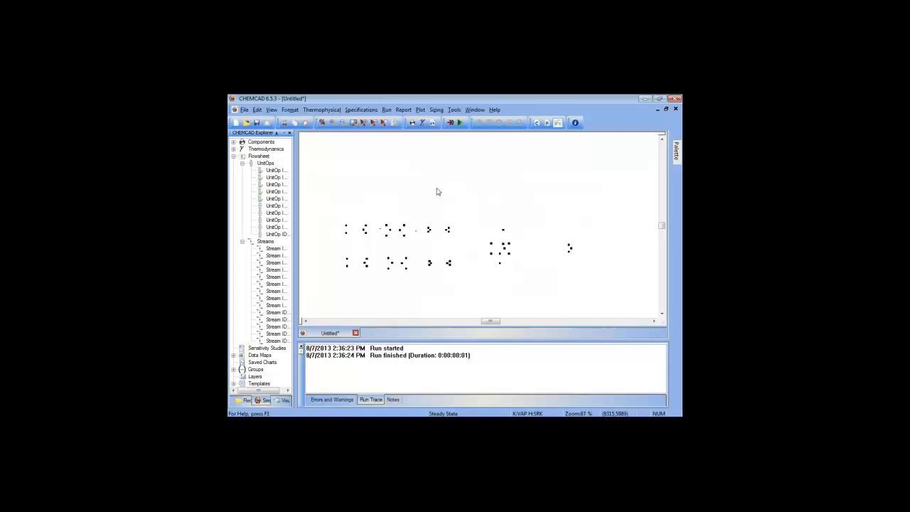
Move the copied network's outlet arrow farther from node 10 to lengthen stream 13
left_click(569, 282)
left_click_drag(579, 249, 648, 252)
left_click(579, 254)
Insert a pump into stream 13 downstream of node 10 and align the outlet arrow with its discharge line
right_click(586, 251)
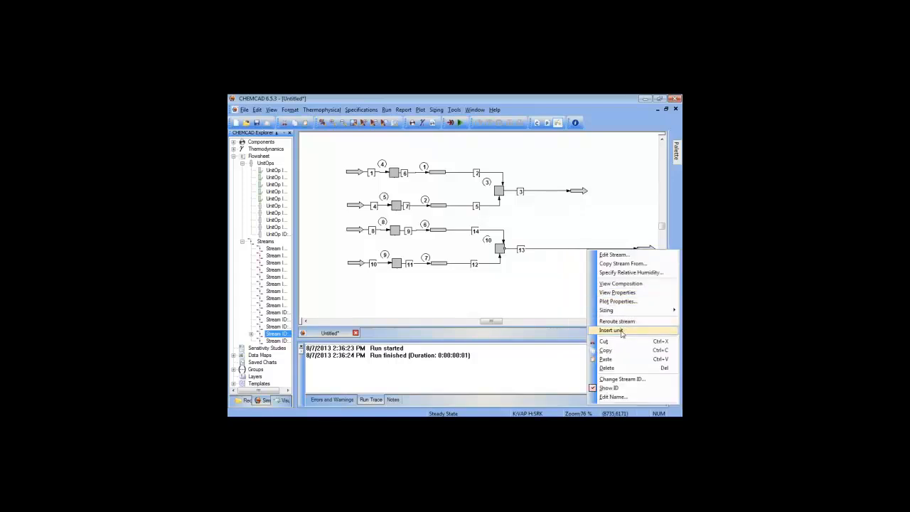
left_click(620, 332)
left_click(507, 283)
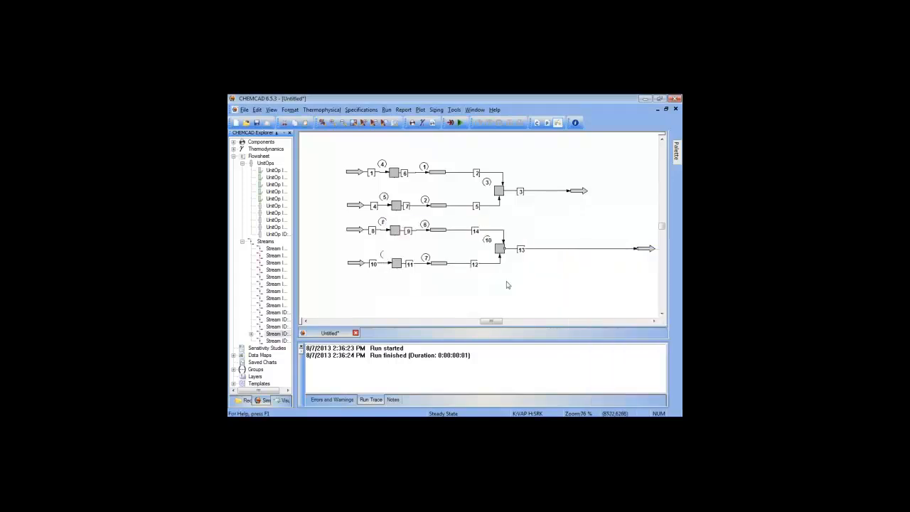
mouse_move(677, 156)
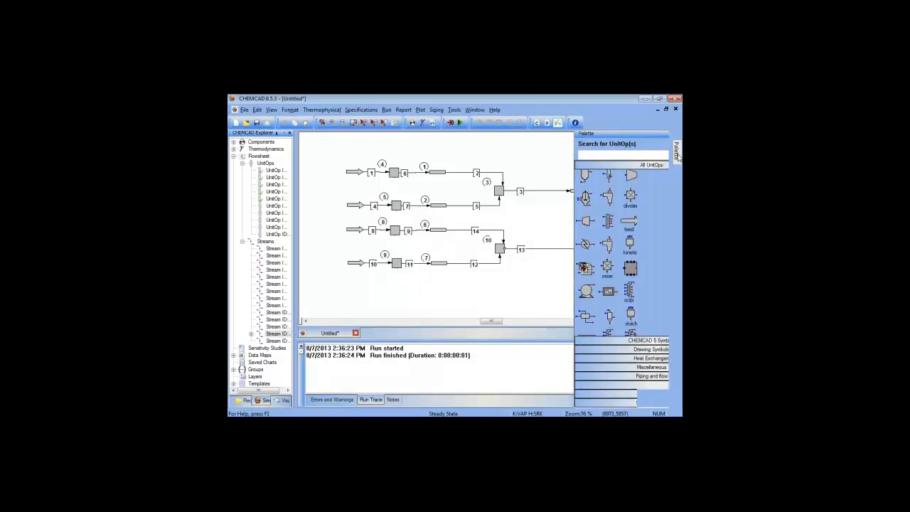
left_click(522, 290)
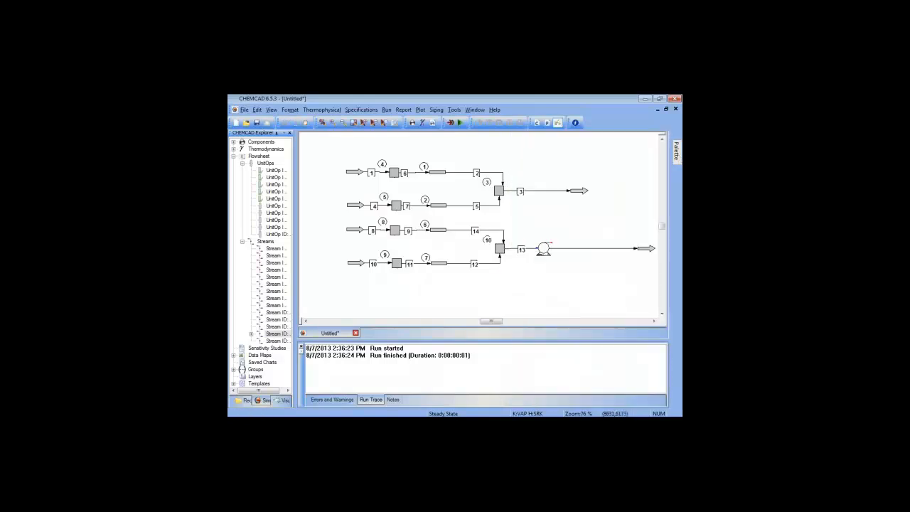
left_click(545, 247)
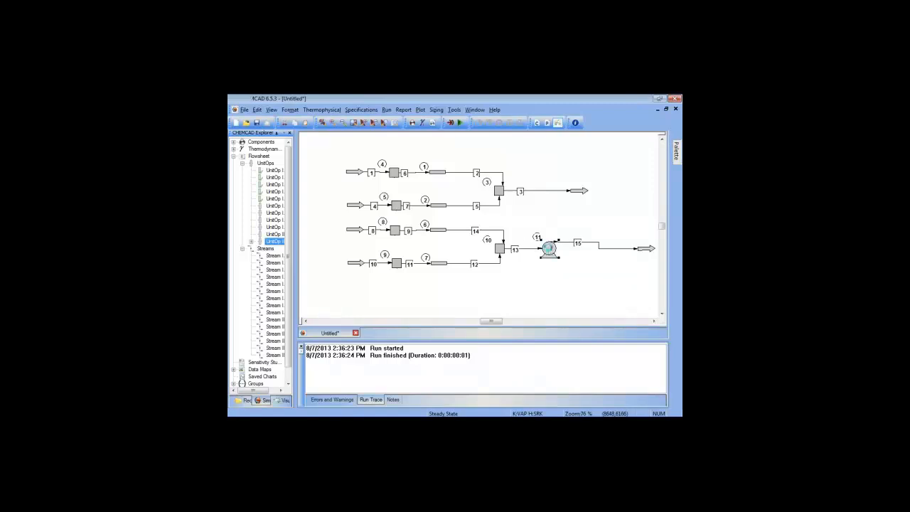
left_click_drag(645, 249, 647, 243)
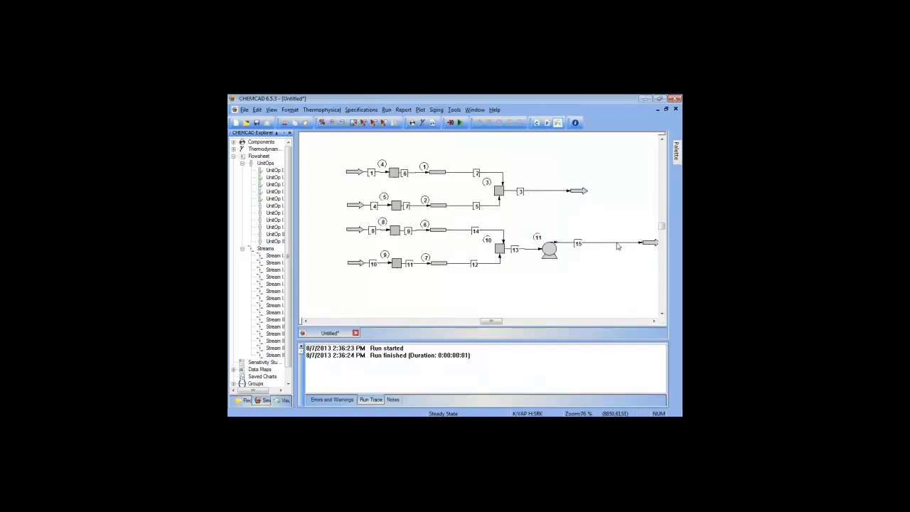
Insert a pipe into stream 15 between the new pump and the outlet arrow
left_click(618, 246)
right_click(618, 246)
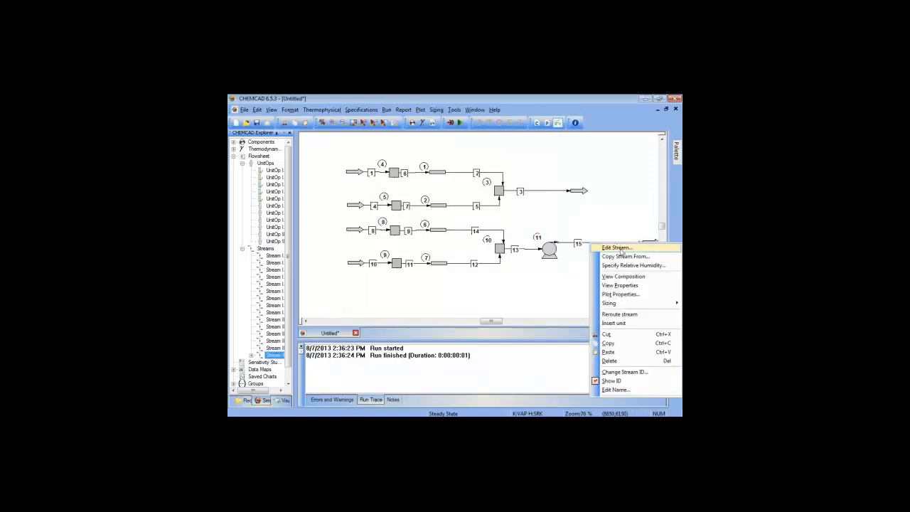
left_click(676, 150)
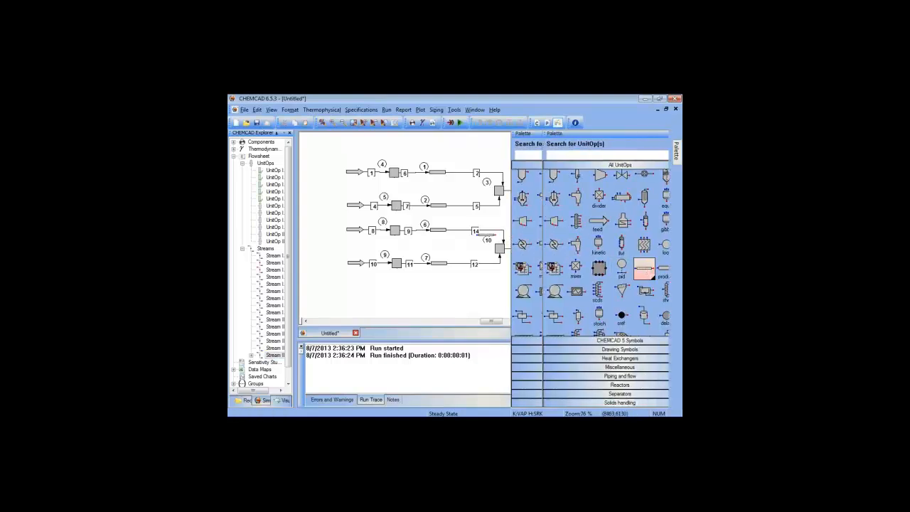
left_click(600, 243)
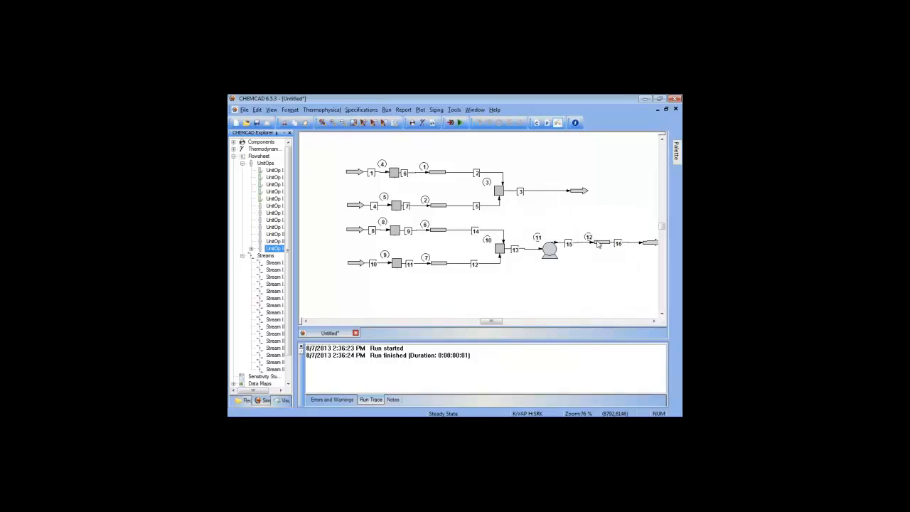
left_click(653, 245)
left_click(353, 122)
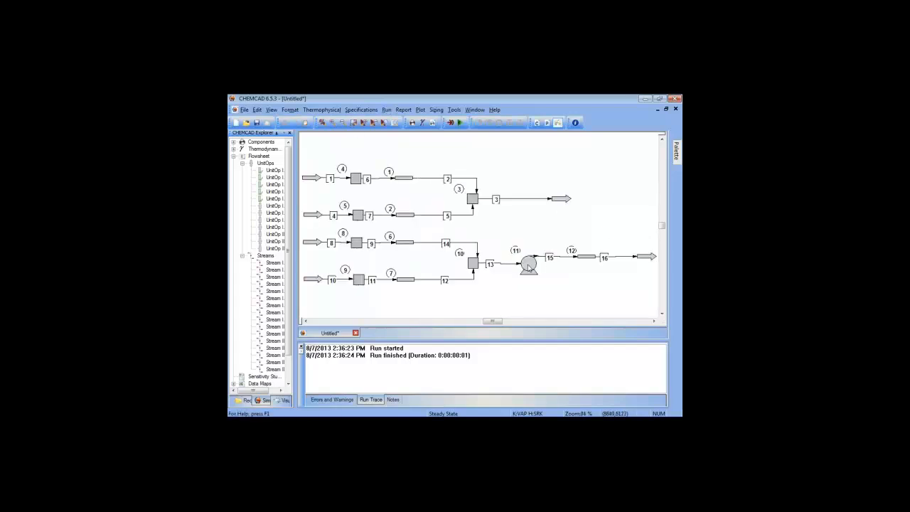
Review the specifications of pump 11 and node 10, accepting both without entering new values
double_click(529, 266)
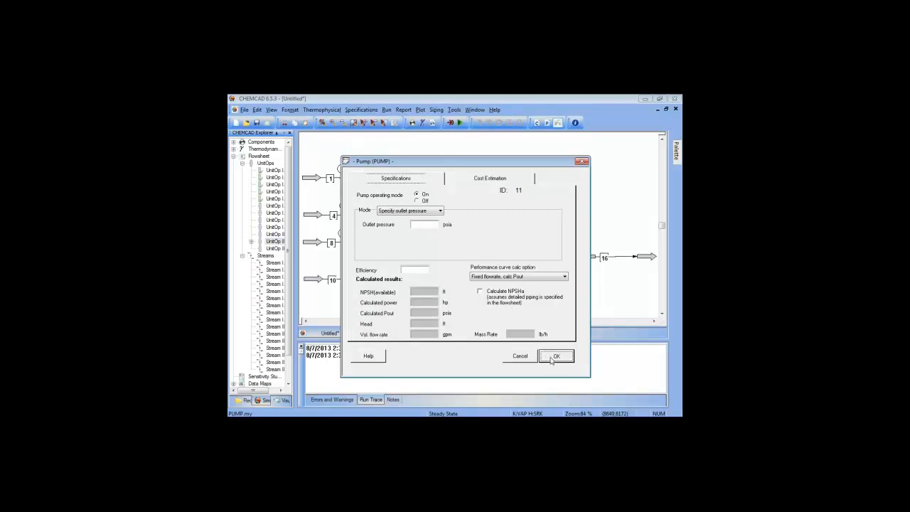
left_click(556, 355)
left_click(490, 335)
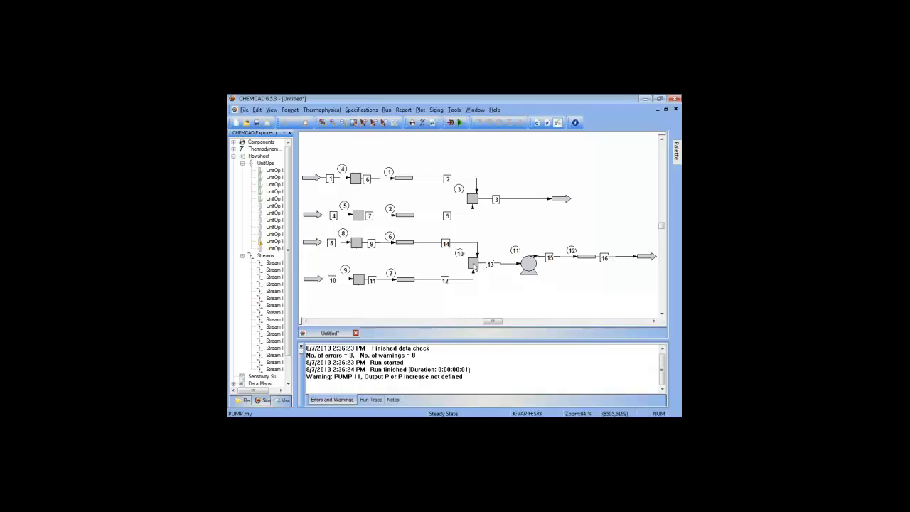
left_click(473, 266)
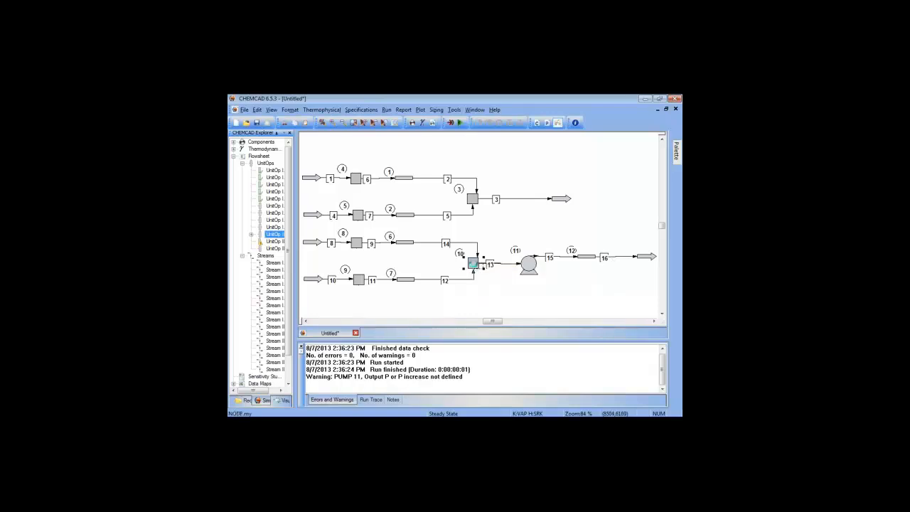
double_click(475, 266)
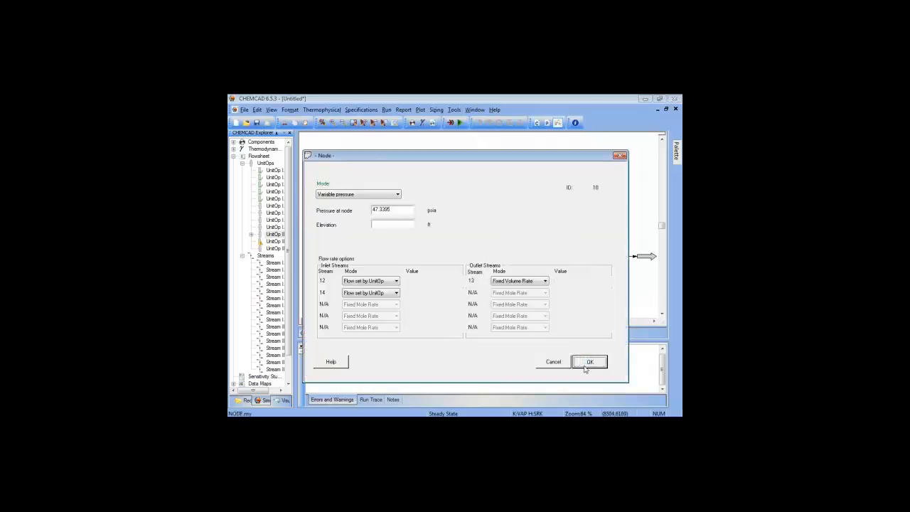
left_click(587, 365)
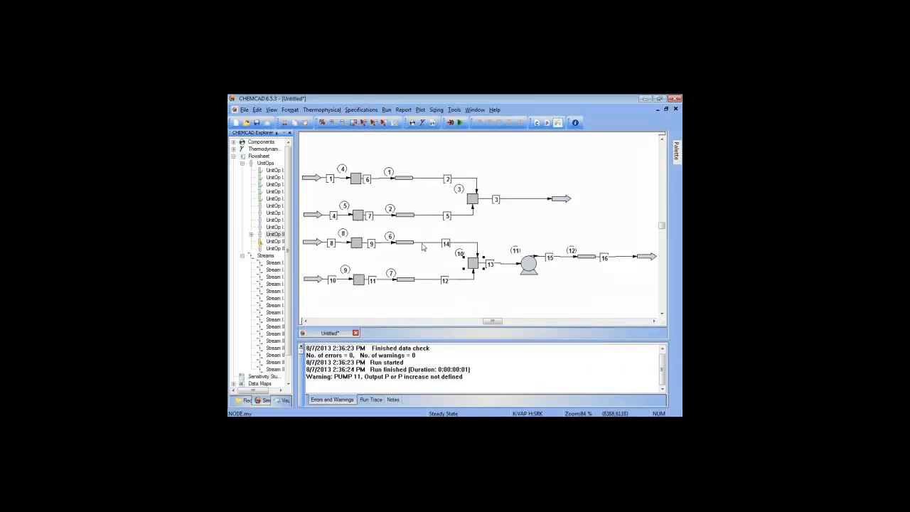
Examine the full properties report of stream 14, including its flow rate and pressure
mouse_move(427, 247)
right_click(478, 244)
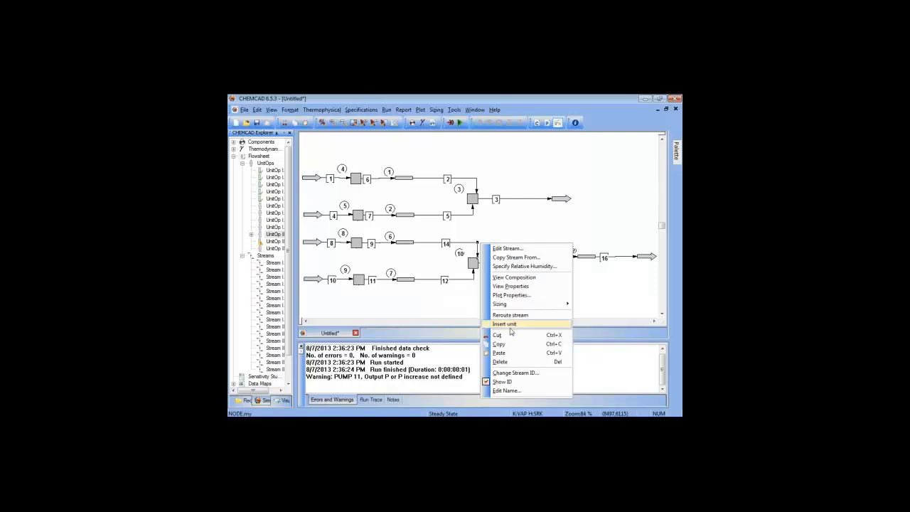
left_click(515, 288)
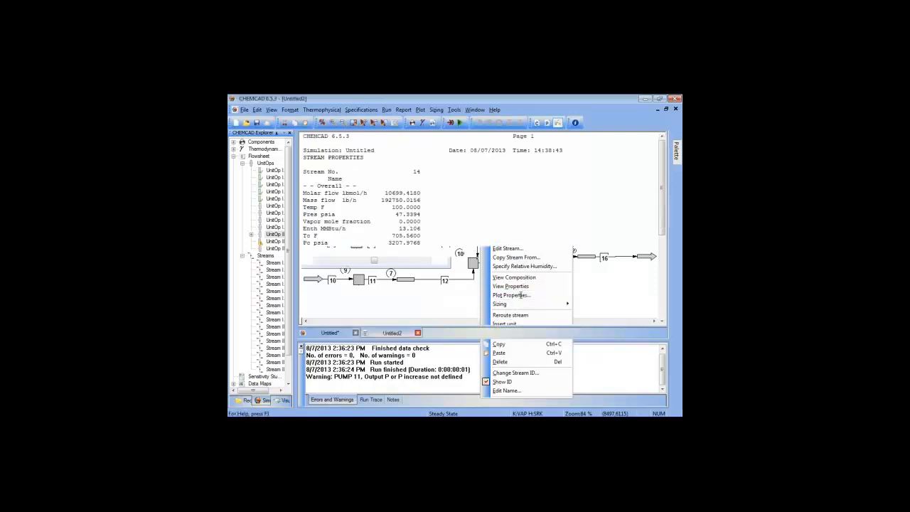
left_click(417, 333)
mouse_move(429, 247)
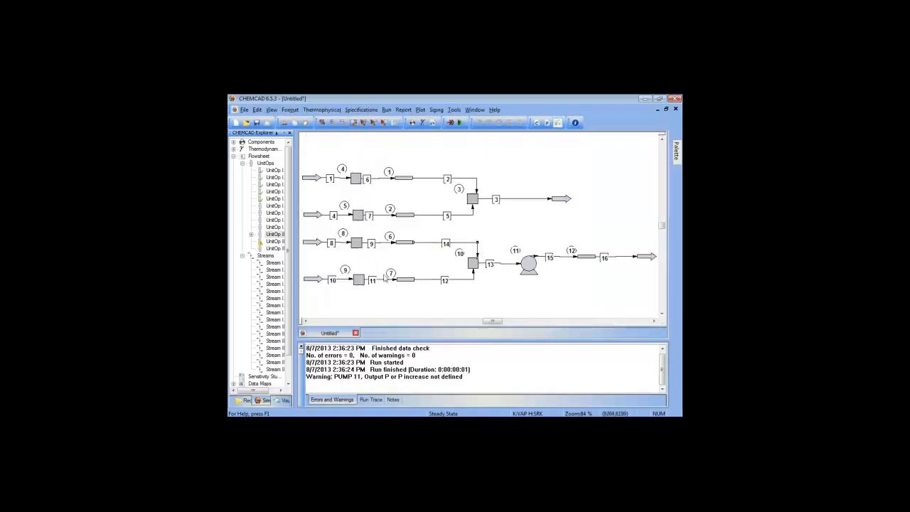
right_click(431, 247)
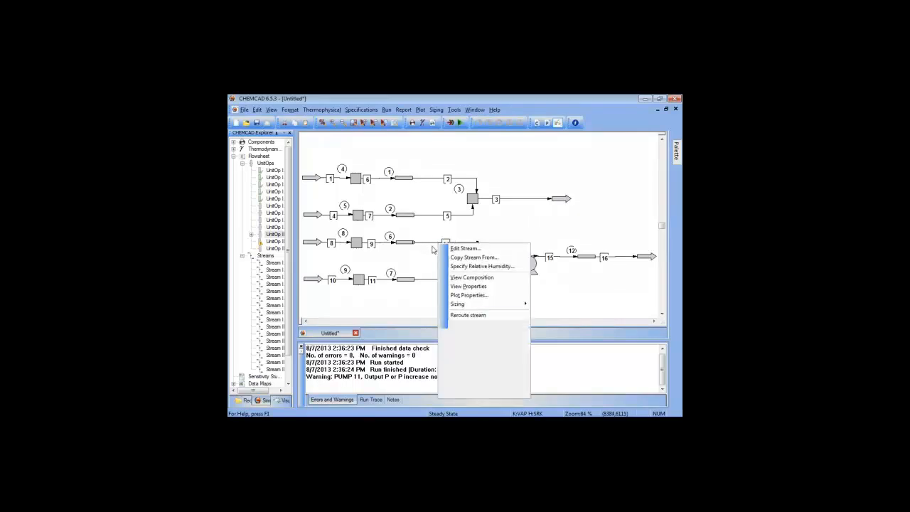
left_click(469, 286)
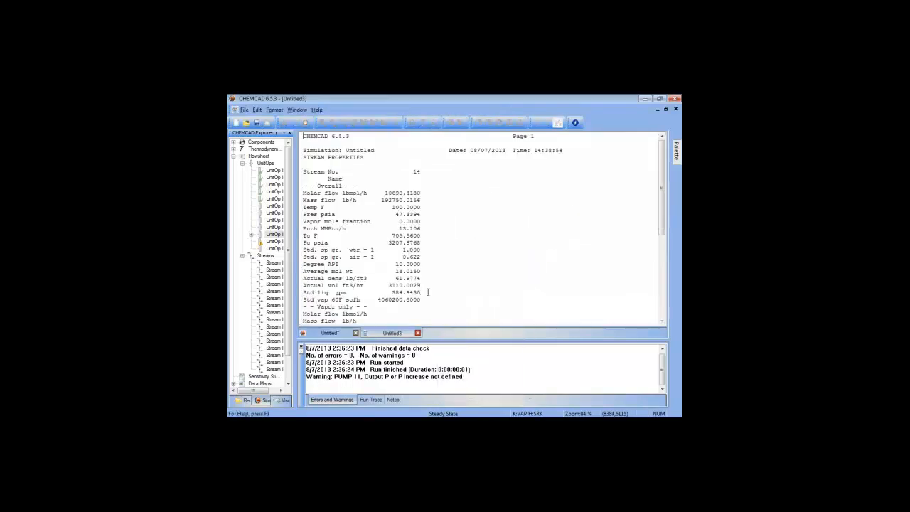
scroll(428, 291, "down", 1)
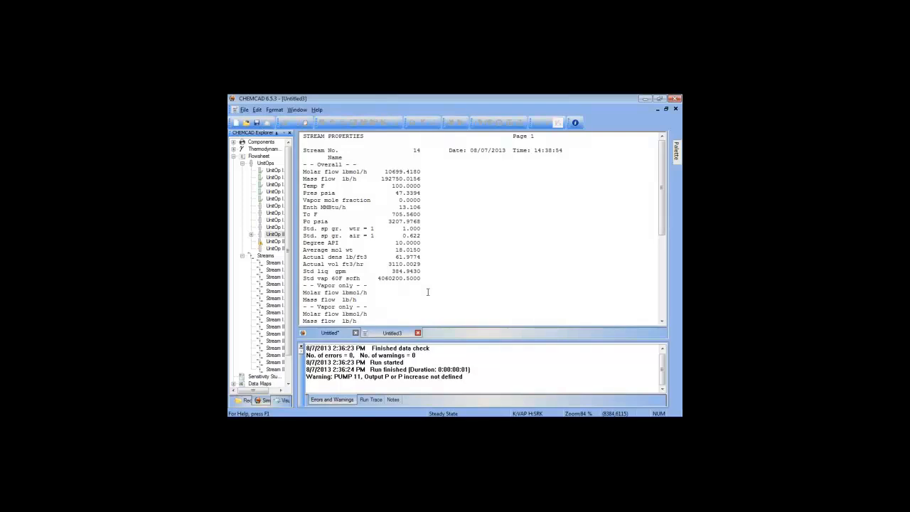
scroll(428, 292, "down", 7)
left_click(676, 111)
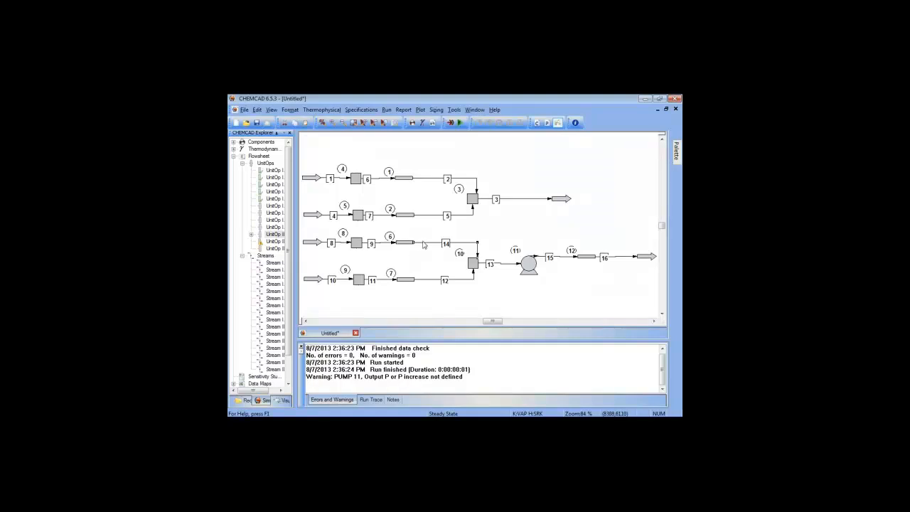
Set inlet stream 8 at node 8 to a Fixed Volume Rate and enter its flow value in gpm
double_click(359, 245)
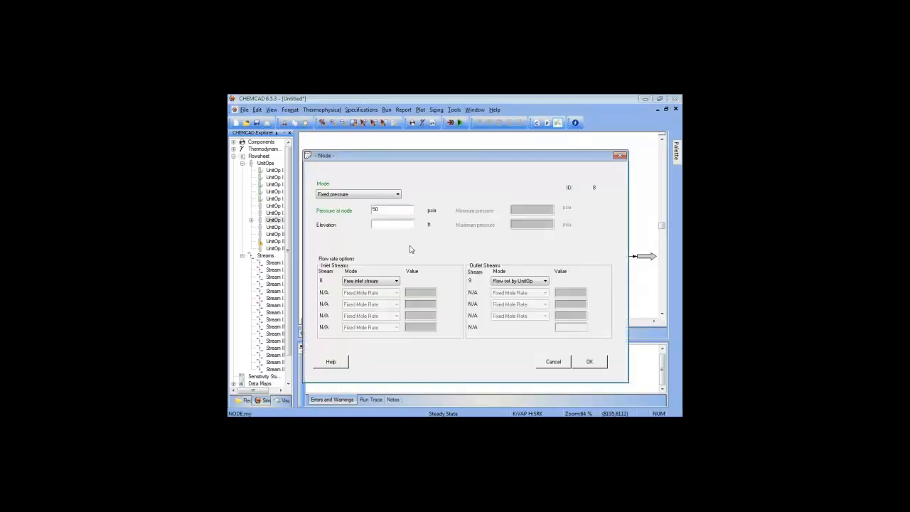
left_click(396, 282)
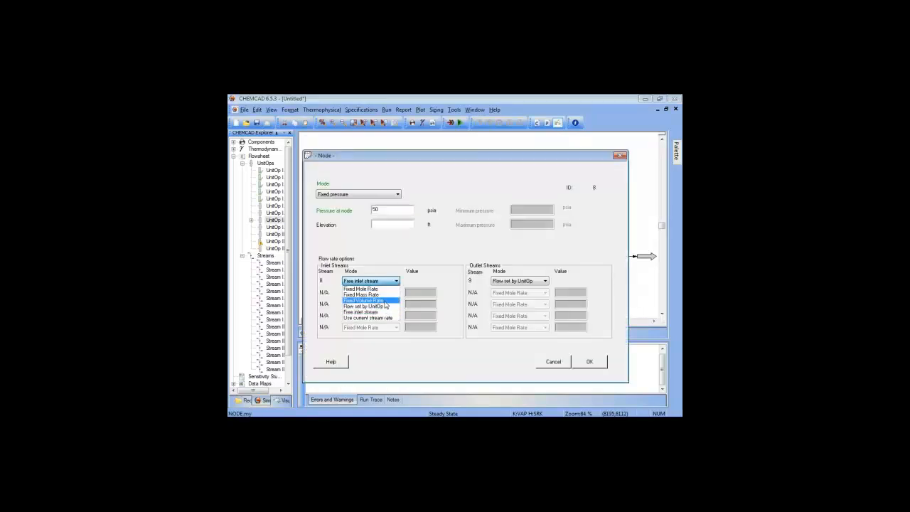
left_click(386, 304)
left_click(419, 280)
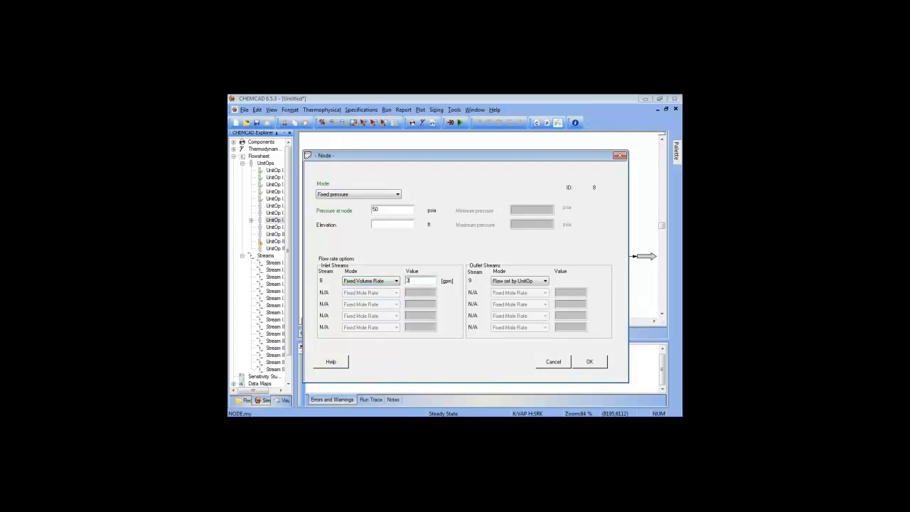
left_click(587, 362)
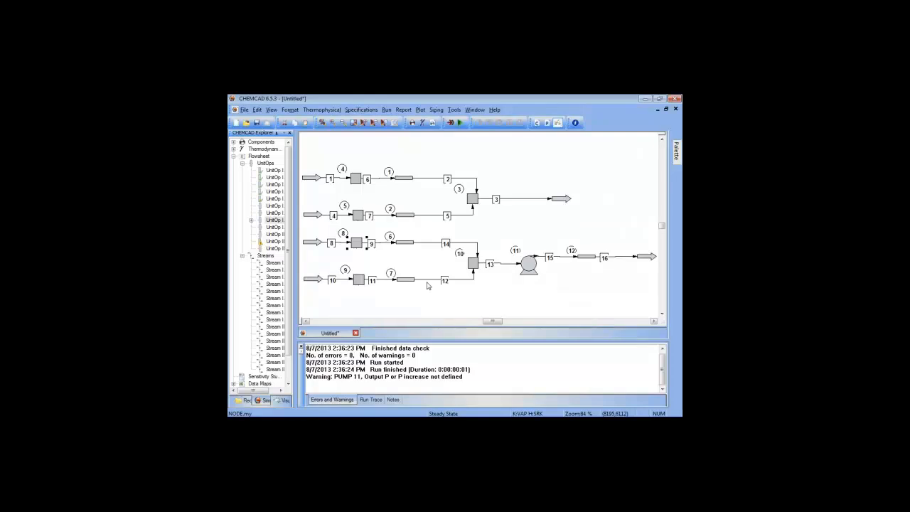
Change the mode of outlet stream 13 at node 10 to Free Outlet stream
left_click(473, 267)
double_click(473, 266)
left_click(546, 281)
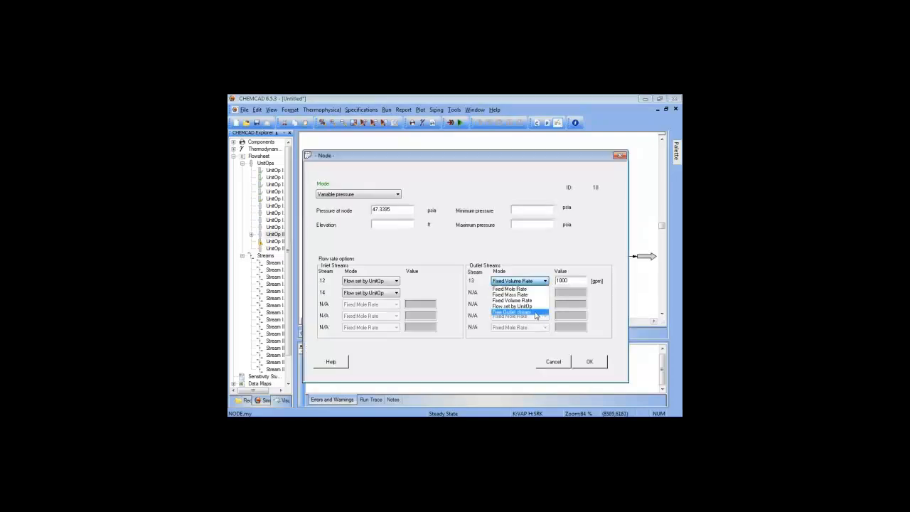
left_click(534, 314)
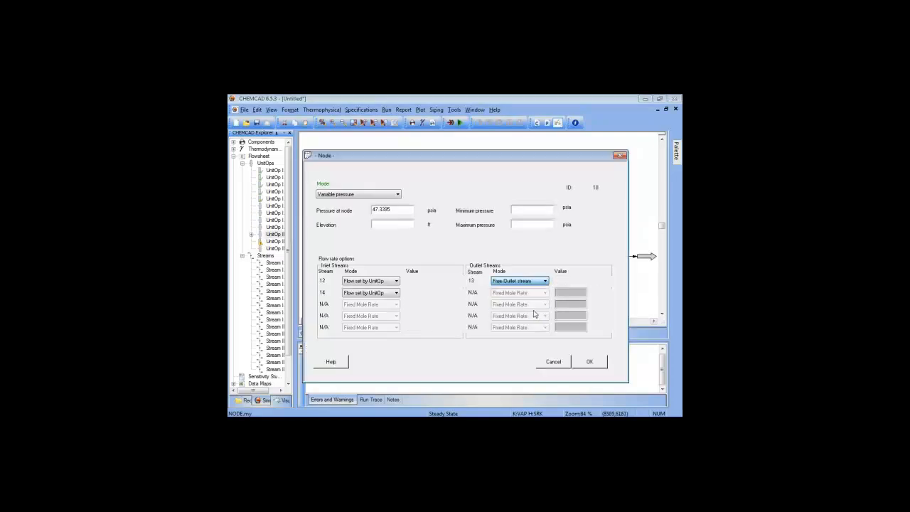
left_click(589, 361)
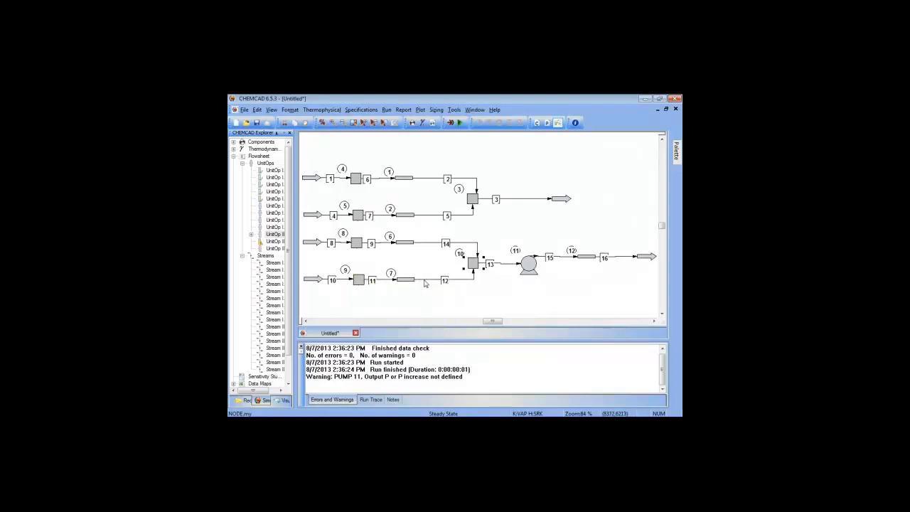
Set the outlet pressure of pump 11 to 50 psia using the Specify outlet pressure mode
mouse_move(425, 284)
mouse_move(369, 242)
mouse_move(505, 267)
mouse_move(562, 261)
left_click(530, 267)
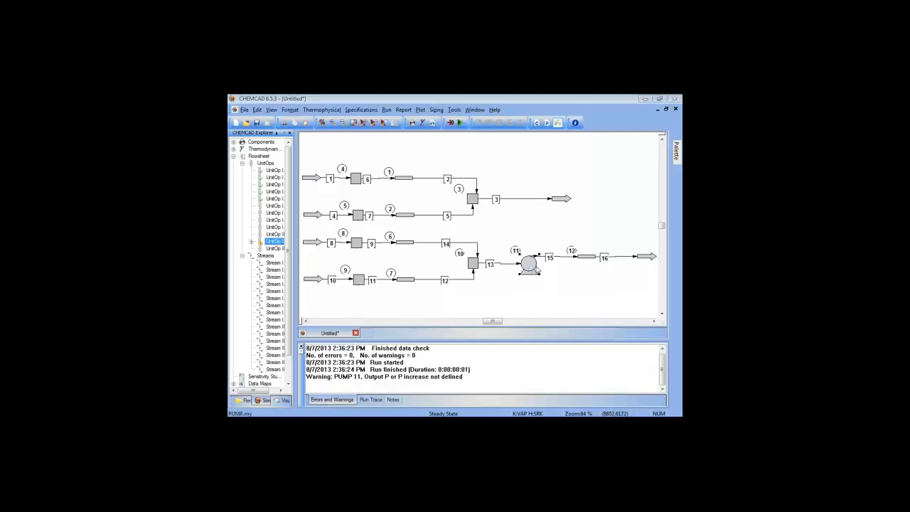
double_click(529, 265)
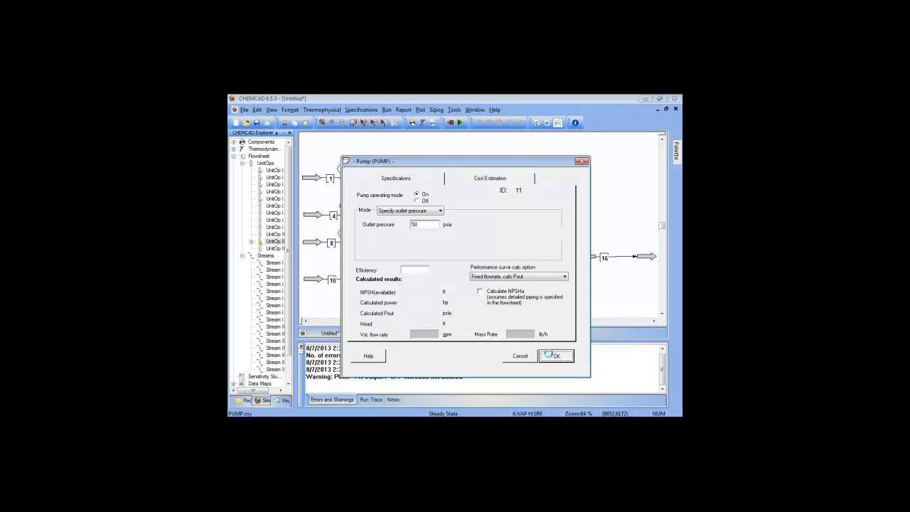
Confirm the pump settings and specify pipe 12 with the Rating (default) sizing option, a 6 in diameter and a 750 ft length
left_click(554, 356)
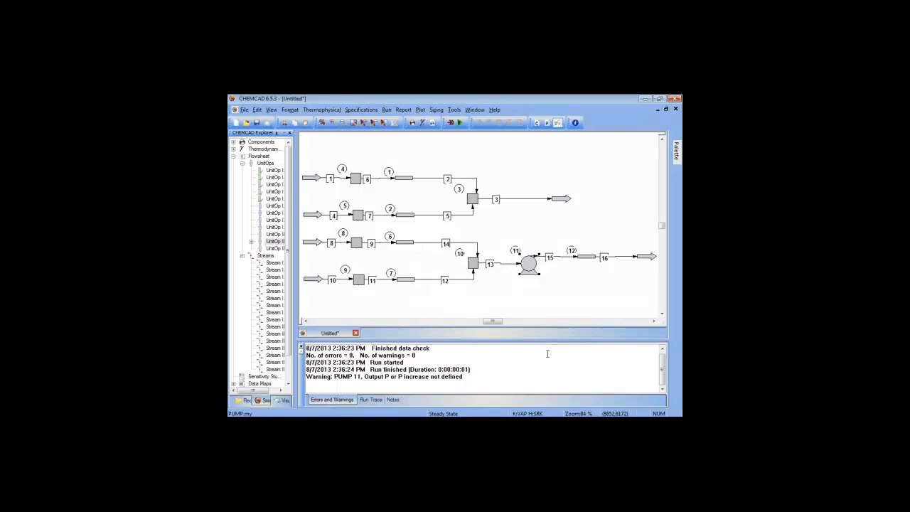
left_click(585, 257)
double_click(585, 258)
left_click(431, 215)
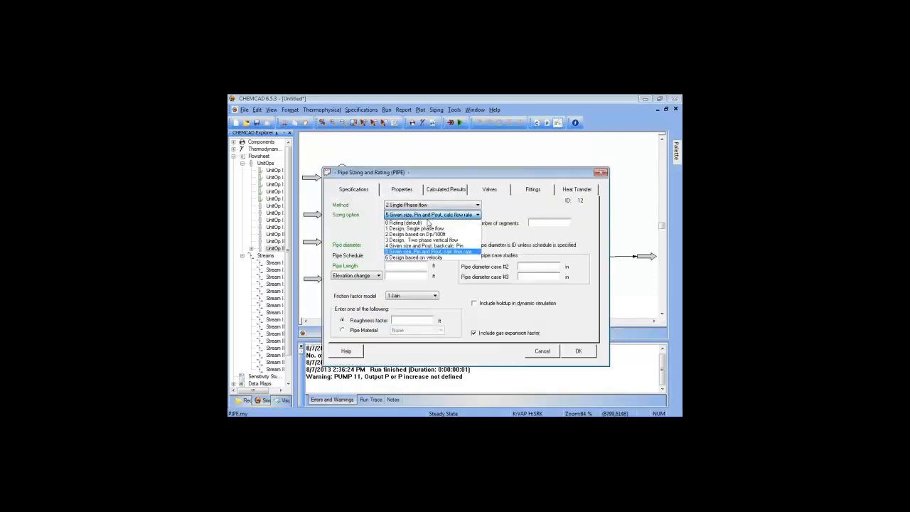
left_click(429, 222)
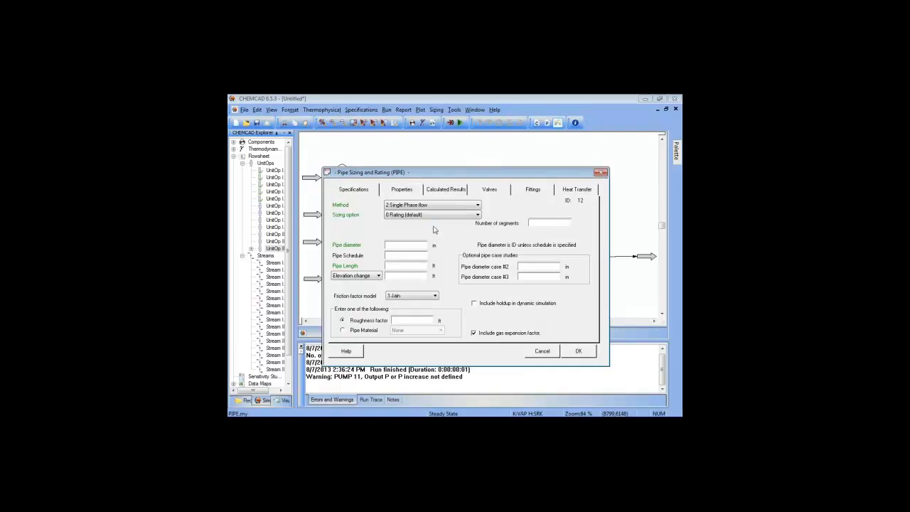
left_click(401, 266)
left_click(573, 351)
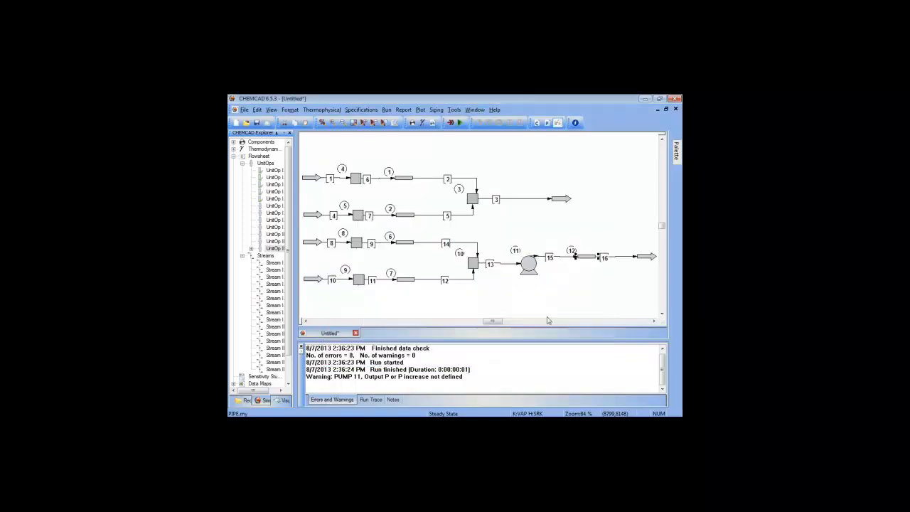
Run the simulation and examine the calculated results of pipe 12 and the conditions of outlet stream 16
left_click(461, 123)
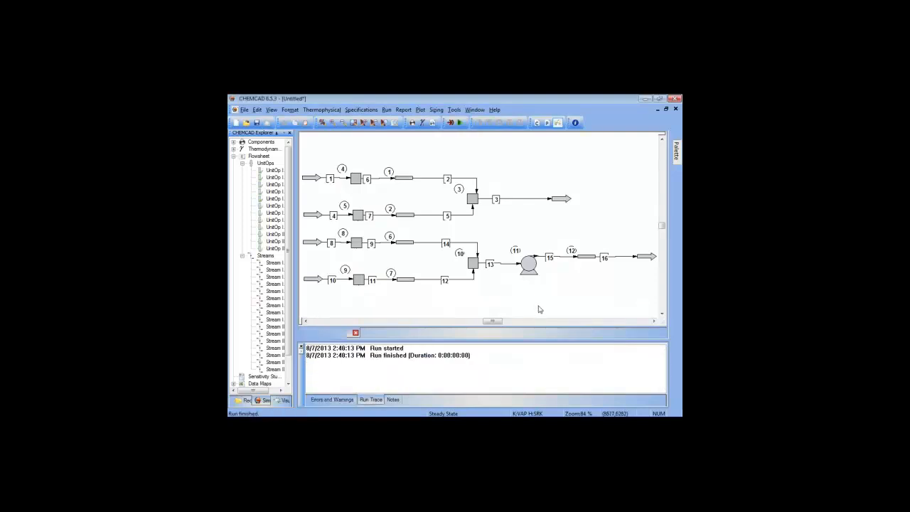
mouse_move(590, 261)
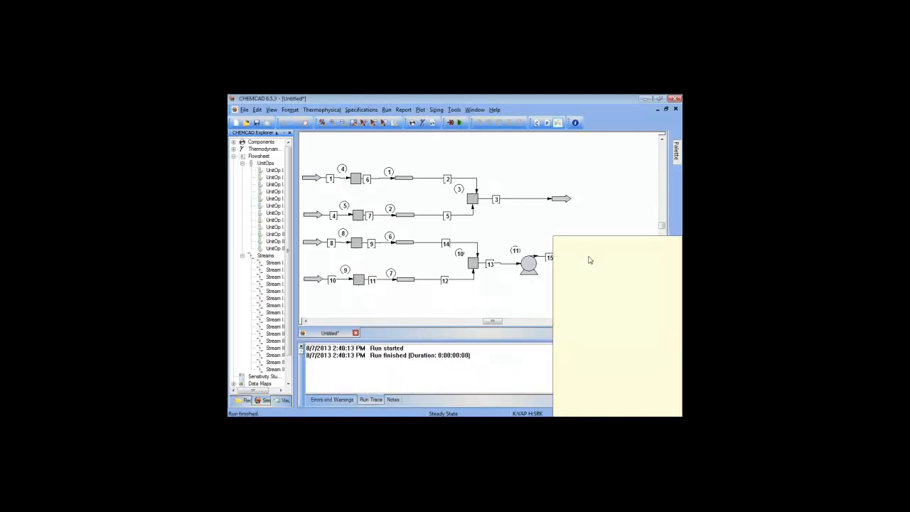
left_click(588, 258)
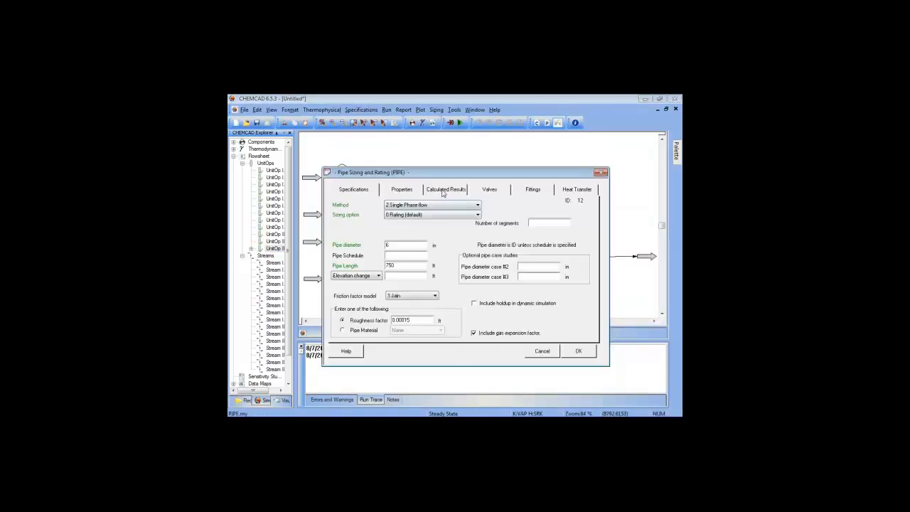
left_click(442, 191)
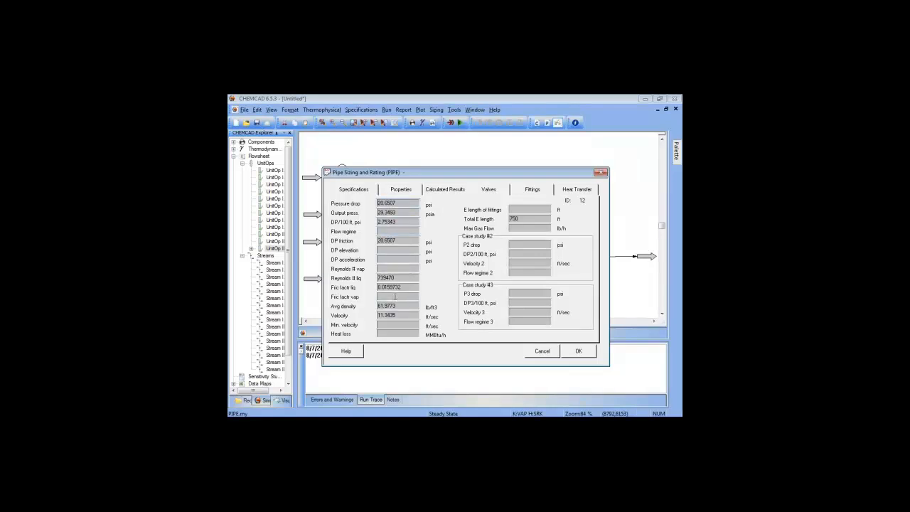
left_click(578, 350)
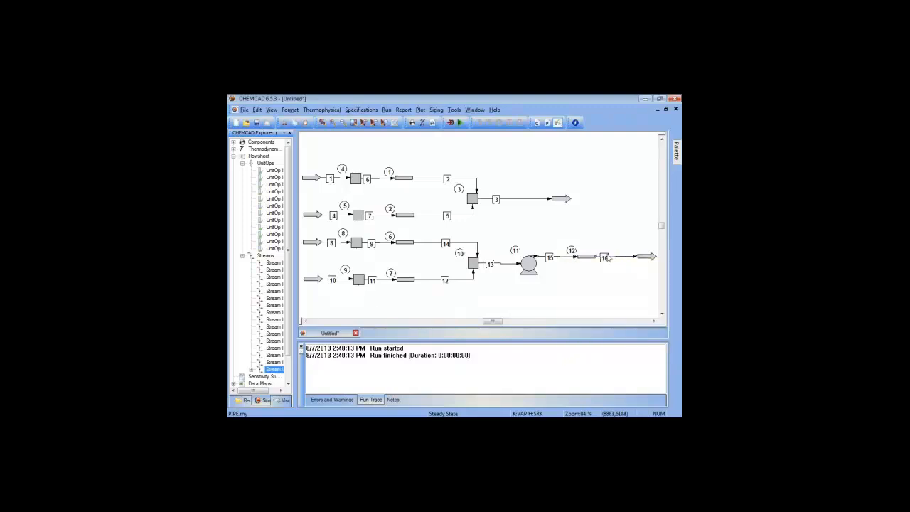
double_click(608, 258)
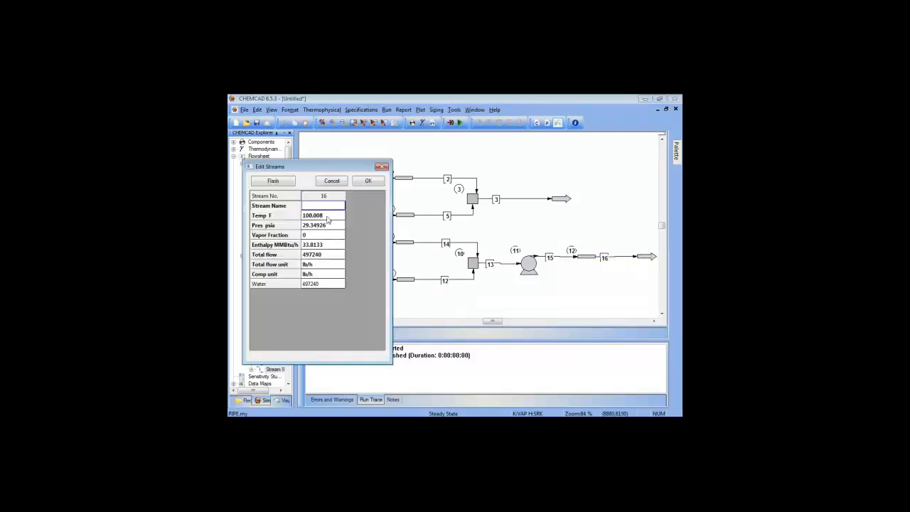
left_click(371, 183)
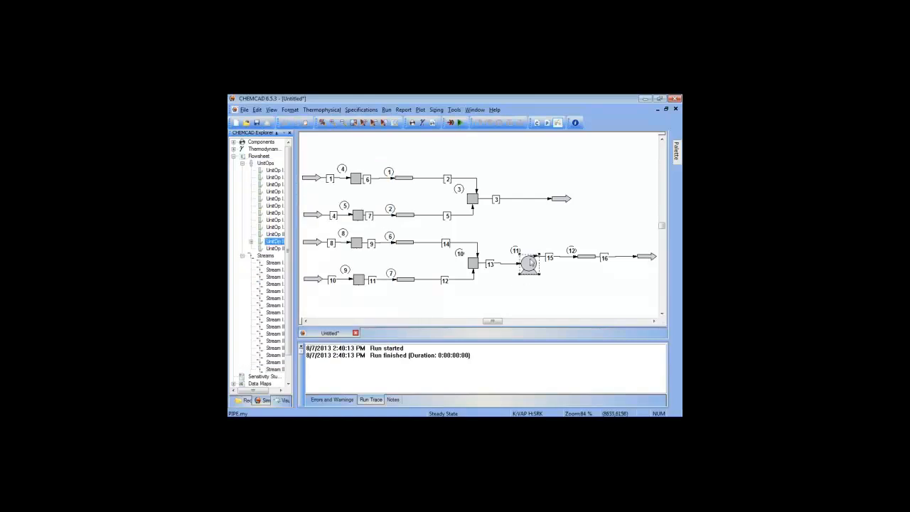
Set the outlet pressure of pump 11 to 70 psia
double_click(528, 263)
left_click_drag(422, 224, 404, 227)
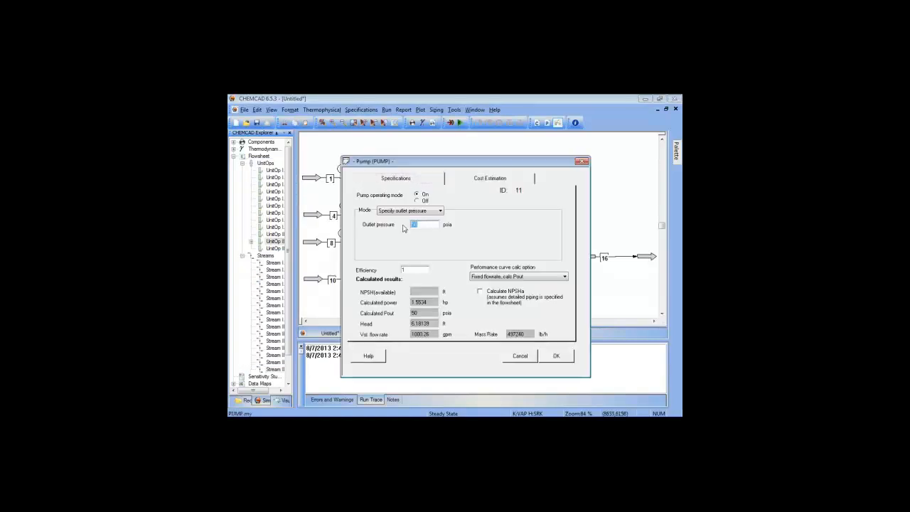
type("70")
left_click(556, 355)
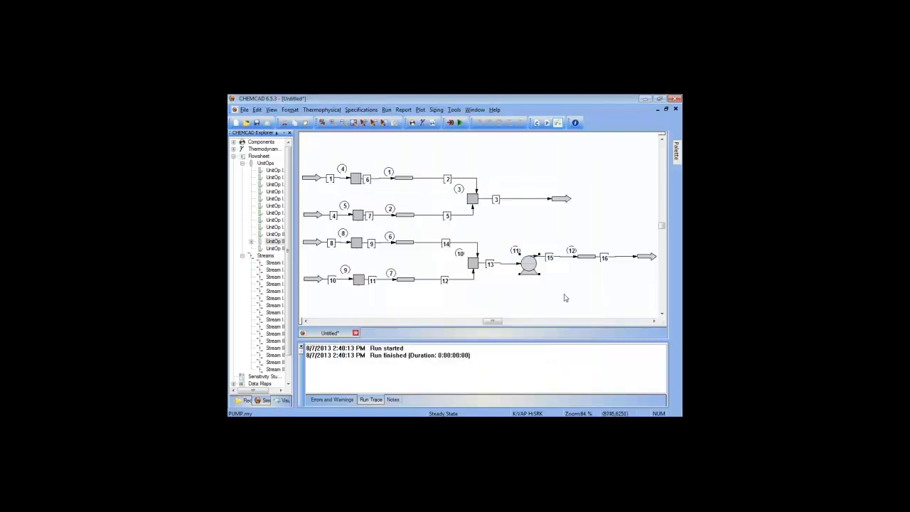
Rerun the simulation and check the pressure of stream 16 and the results summary of pipe 12
left_click(461, 122)
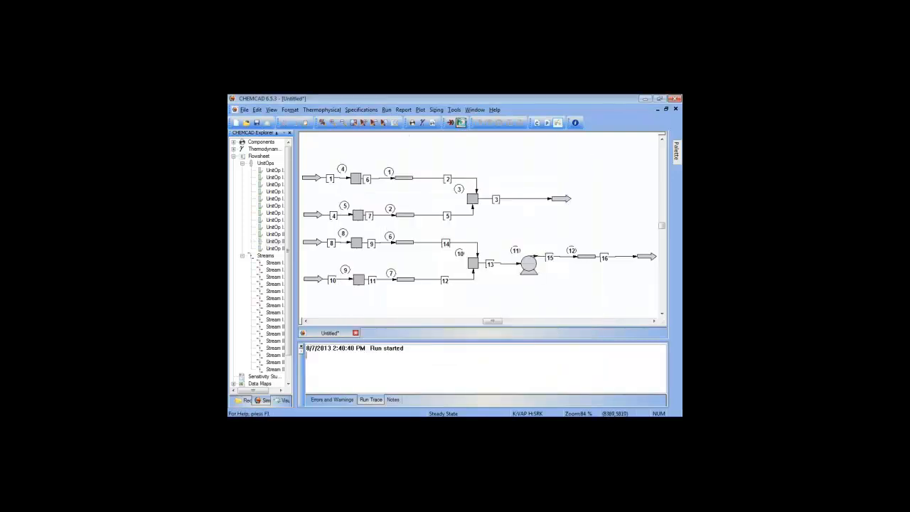
double_click(614, 262)
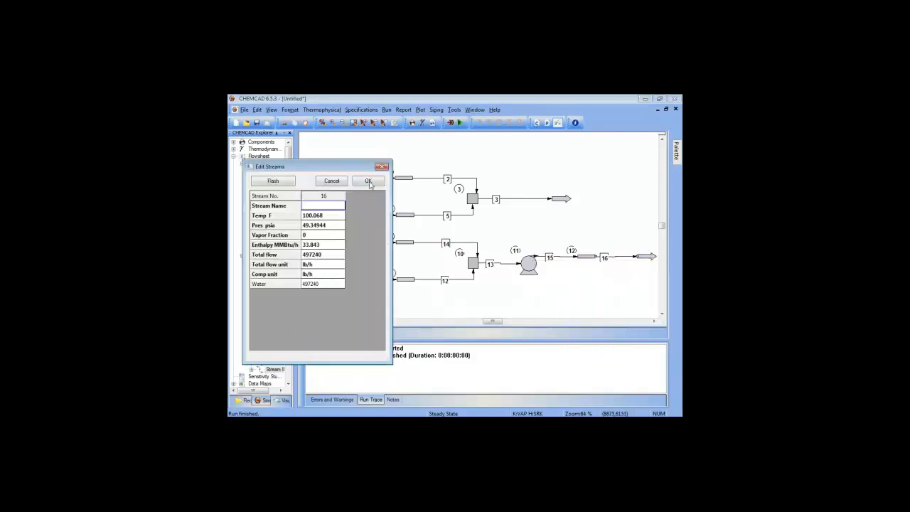
left_click(369, 181)
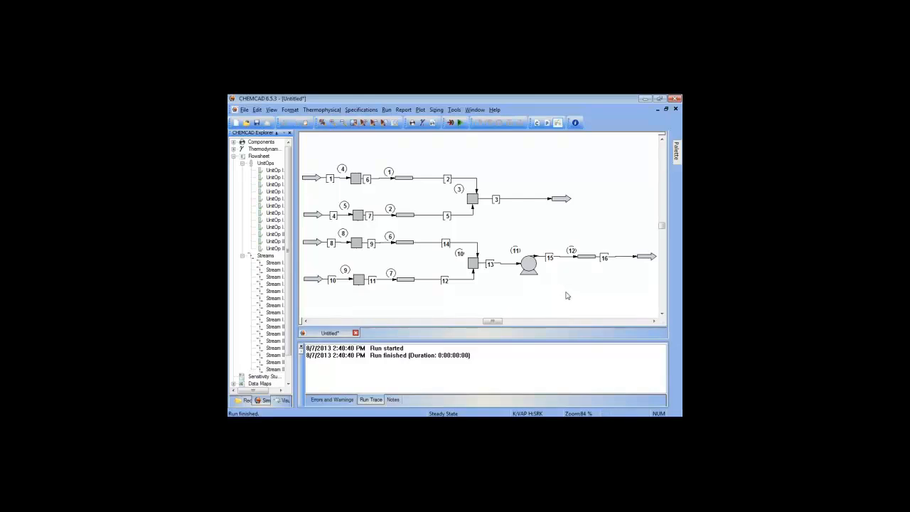
mouse_move(535, 265)
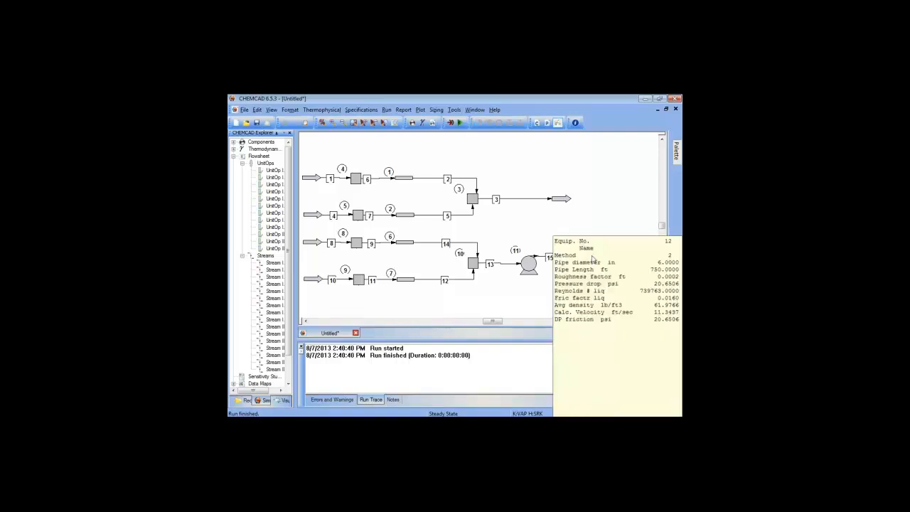
mouse_move(612, 256)
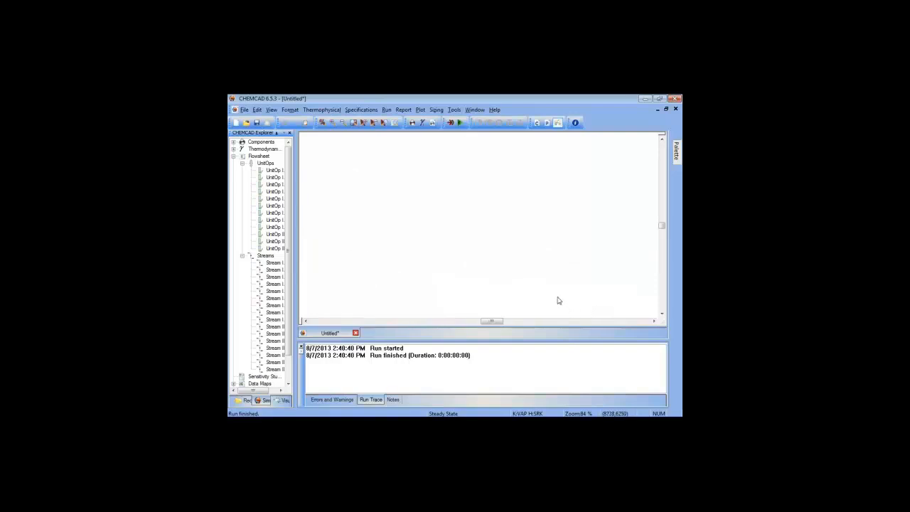
Move pipe 12 and its product arrow higher and farther from pump 11 to make room for a second discharge branch
scroll(558, 295, "down", 1)
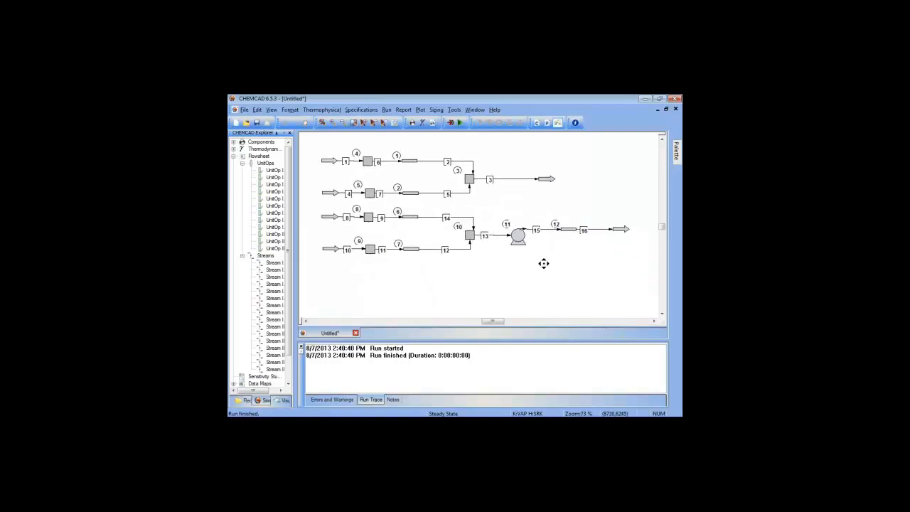
left_click_drag(543, 263, 527, 254)
left_click_drag(551, 220, 586, 198)
left_click_drag(628, 220, 631, 198)
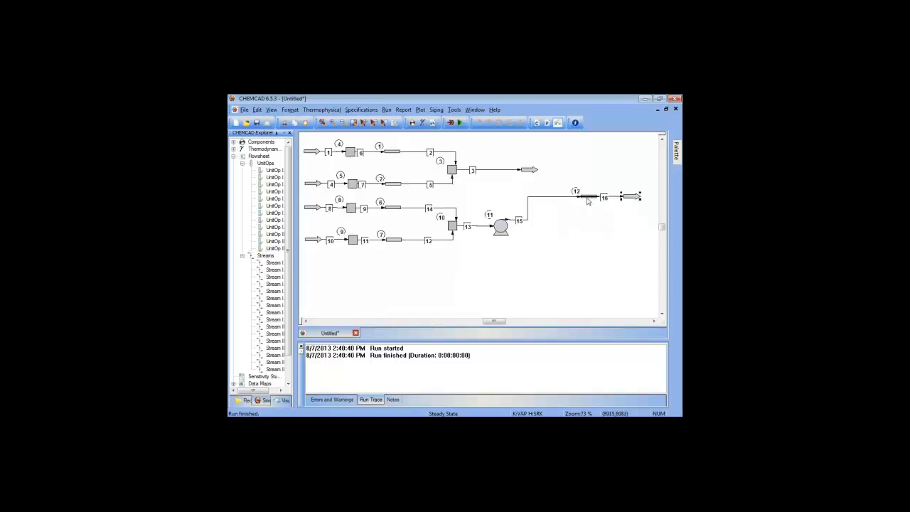
Reroute stream 16 straight between pipe 12 and its product arrow
left_click(612, 200)
right_click(613, 199)
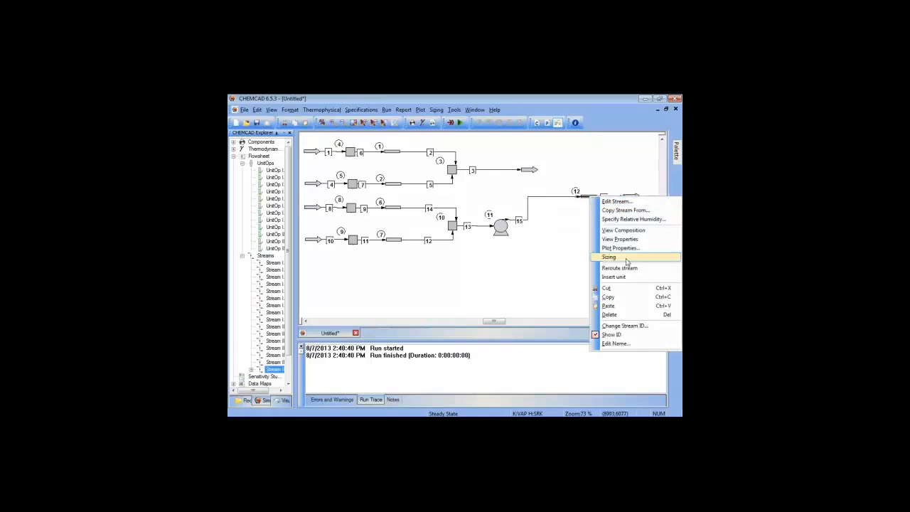
left_click(606, 260)
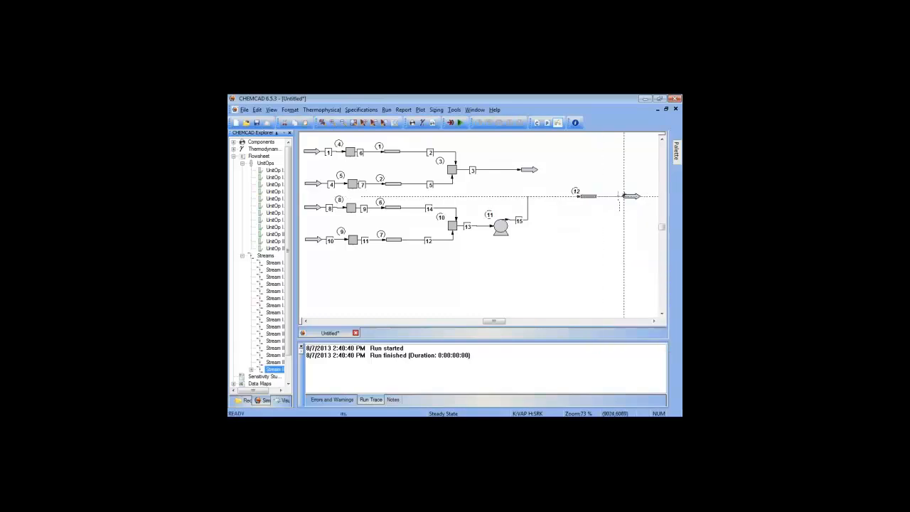
left_click(601, 196)
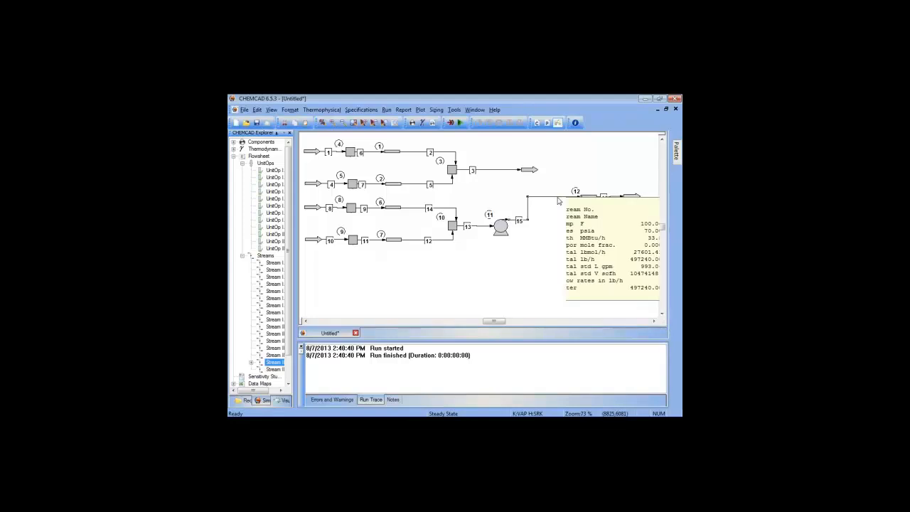
Insert a node into stream 15 between pump 11 and pipe 12
right_click(567, 197)
left_click(597, 280)
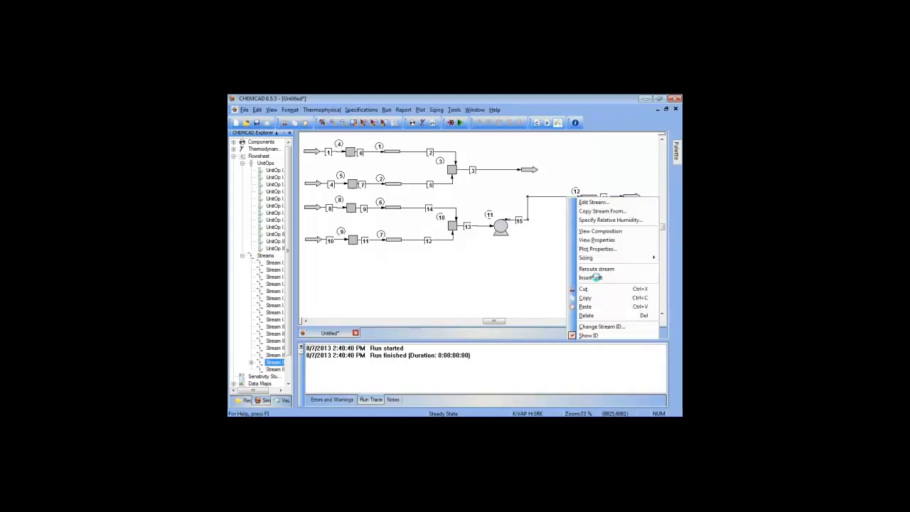
left_click(502, 279)
mouse_move(678, 157)
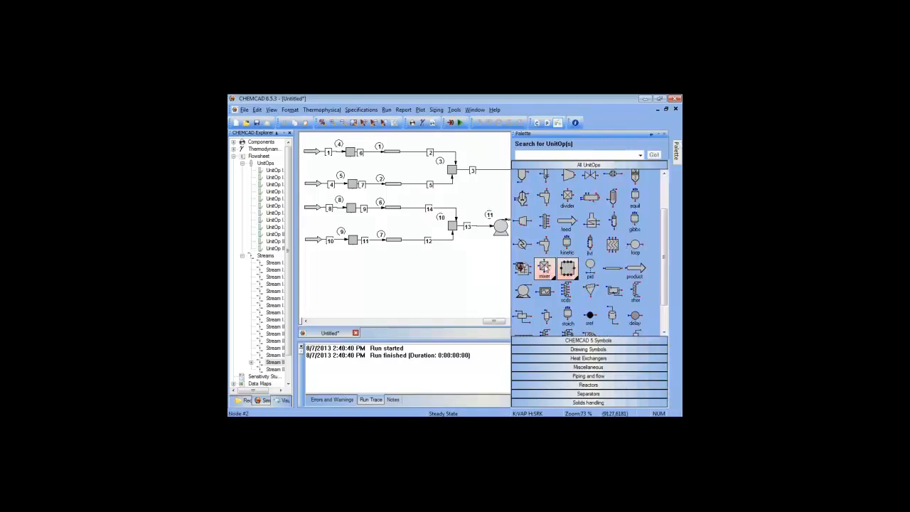
left_click(544, 268)
left_click(548, 221)
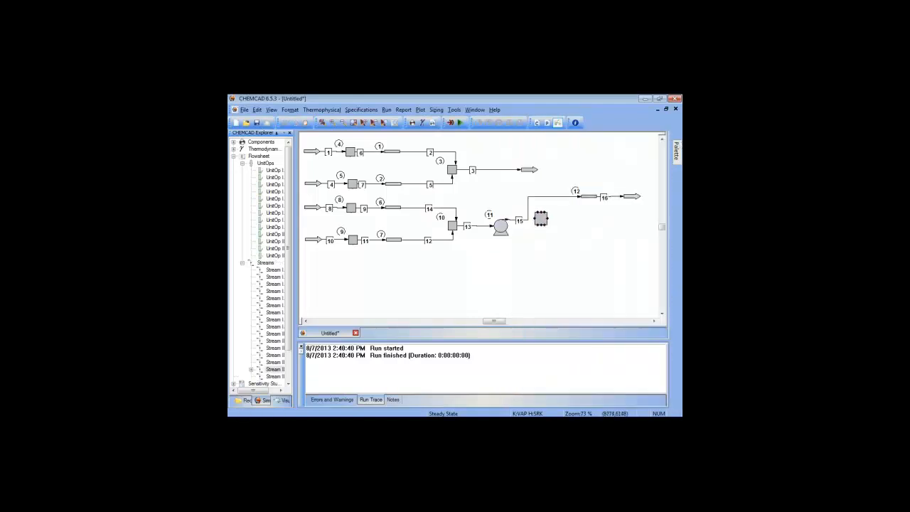
left_click(552, 222)
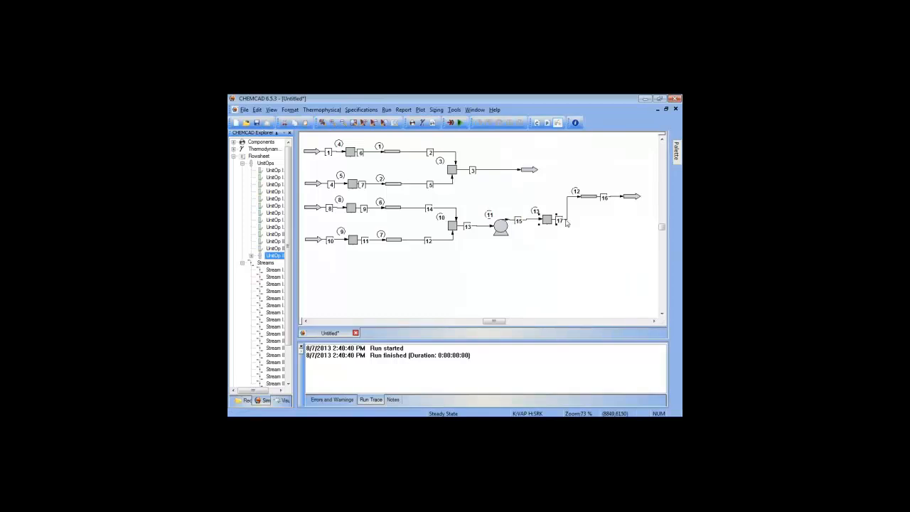
Place a second discharge pipe below pipe 12 with a product arrow downstream of it
mouse_move(676, 158)
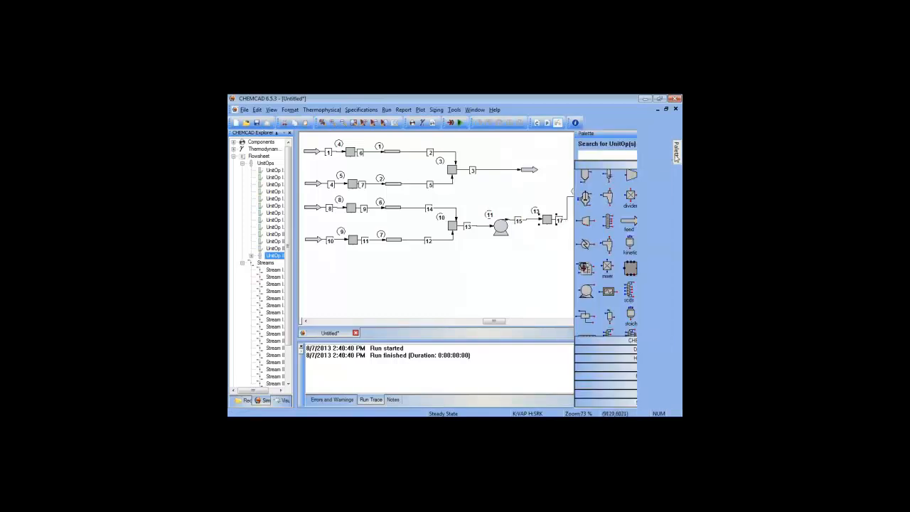
left_click(613, 264)
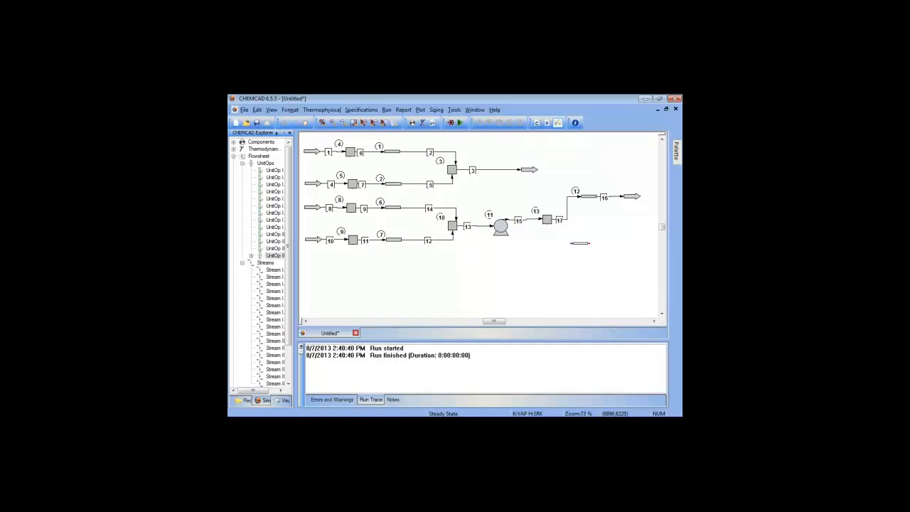
left_click(584, 243)
mouse_move(678, 158)
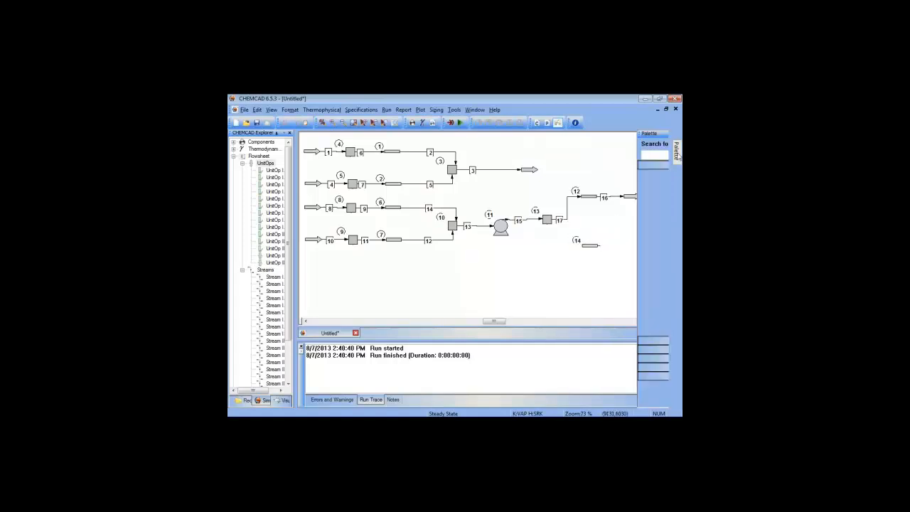
left_click(591, 265)
left_click(616, 242)
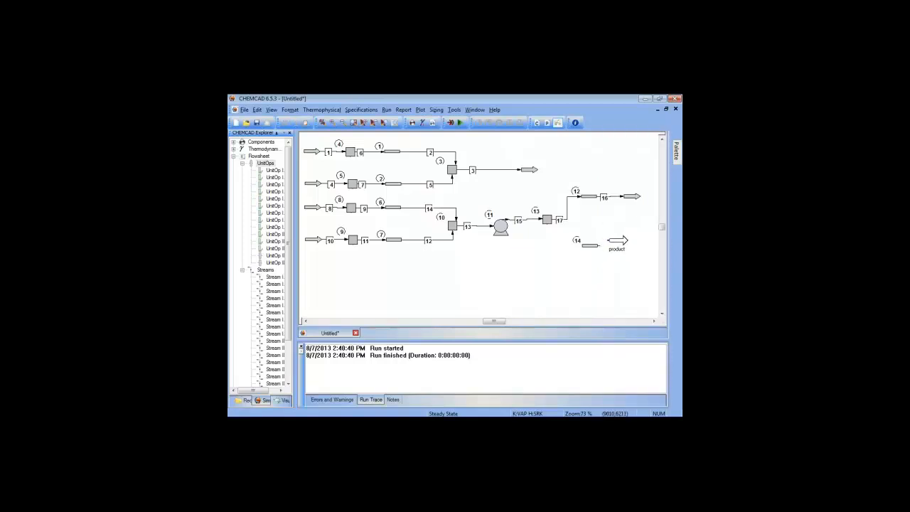
Draw streams connecting the new discharge node to the lower pipe and that pipe to its product arrow
mouse_move(677, 158)
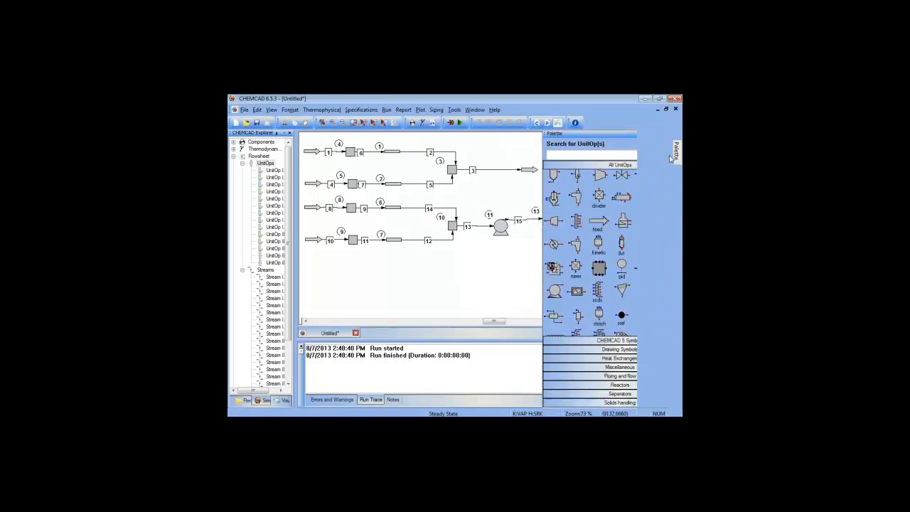
left_click(545, 204)
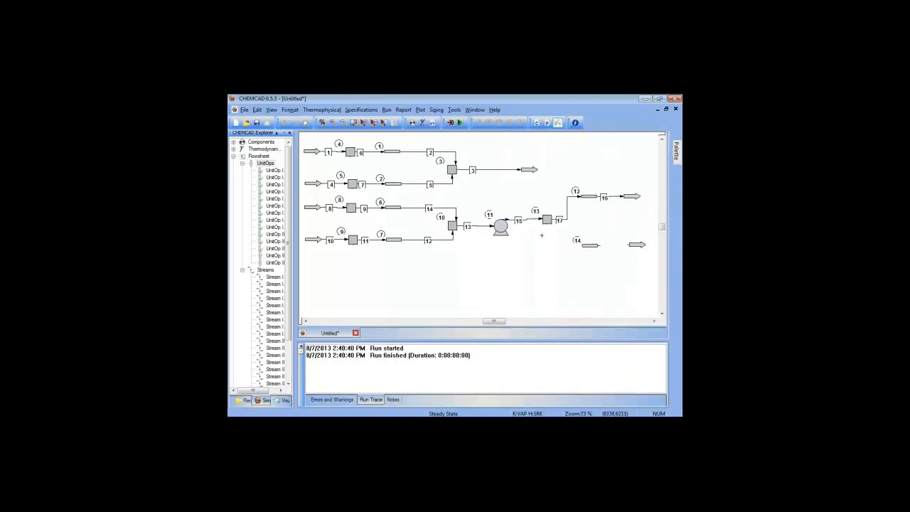
left_click(547, 221)
left_click(552, 226)
left_click(582, 245)
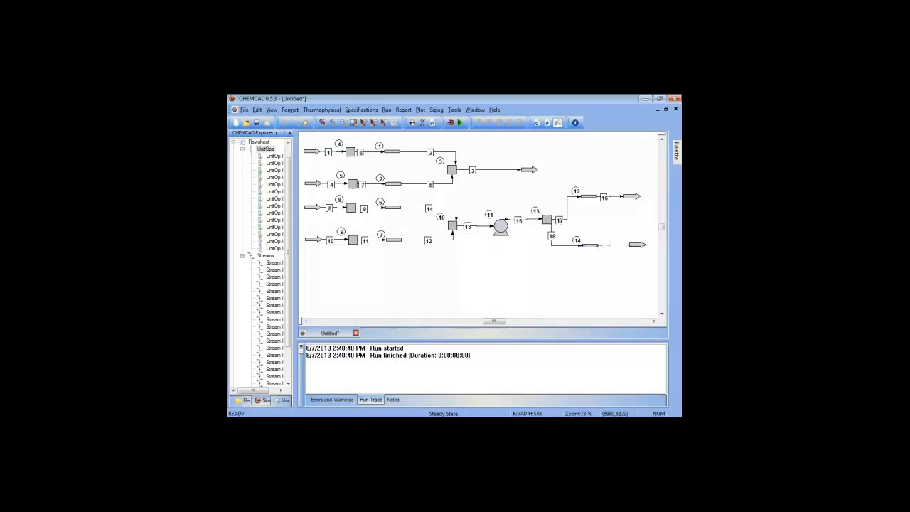
left_click(626, 246)
left_click(626, 246)
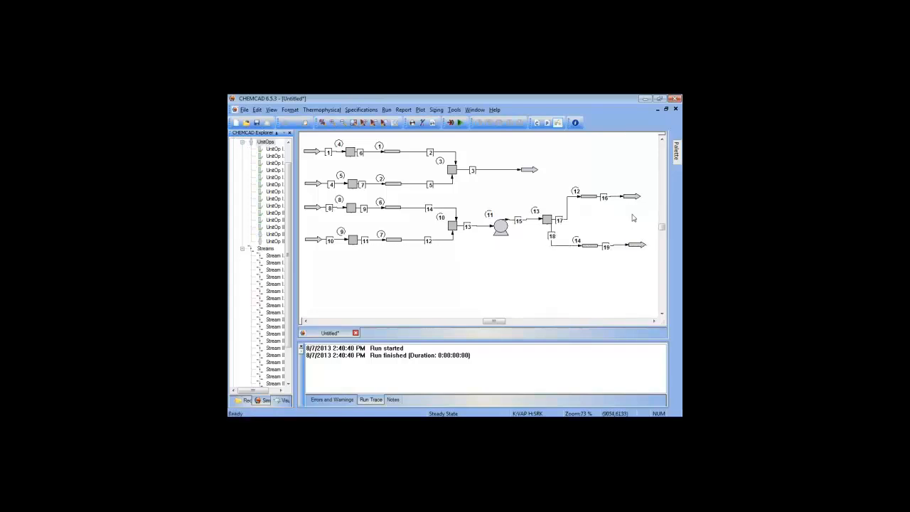
Move pipe 12 and its product arrow farther apart and insert a node into stream 16 between them
left_click_drag(637, 197, 649, 197)
left_click_drag(589, 197, 585, 197)
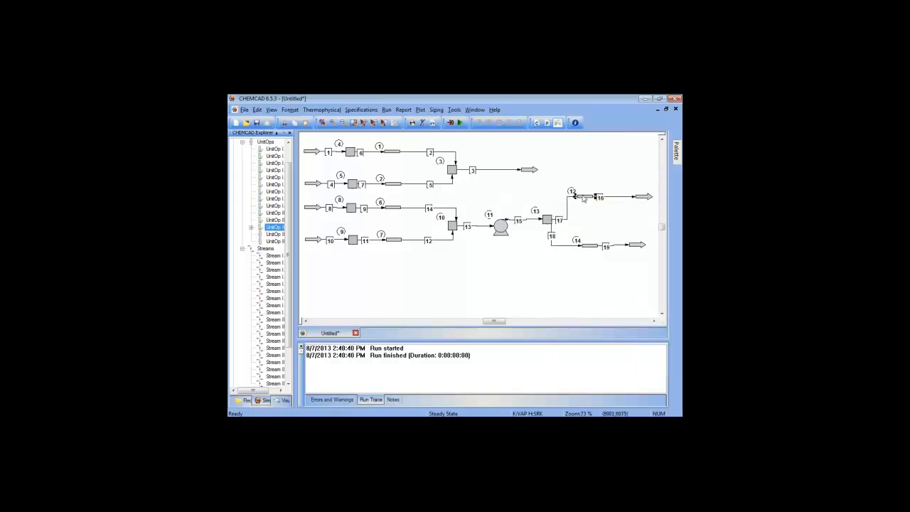
left_click(620, 199)
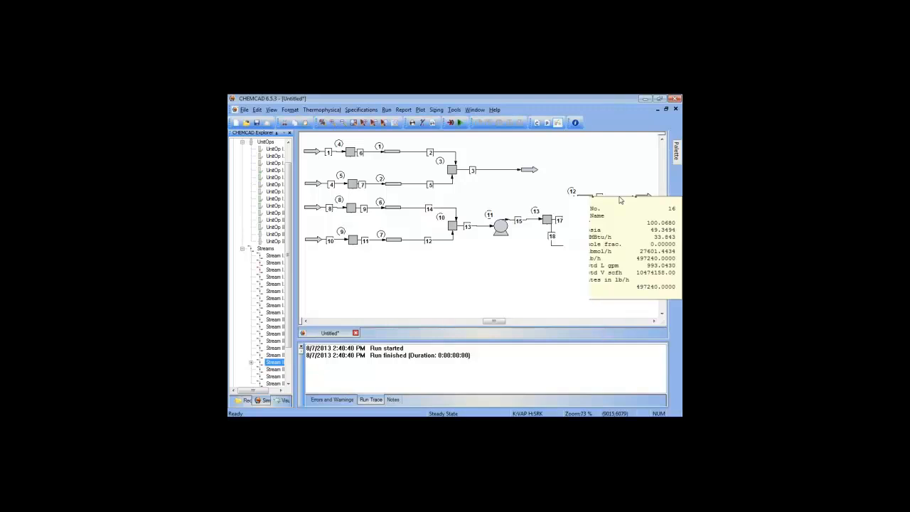
right_click(620, 199)
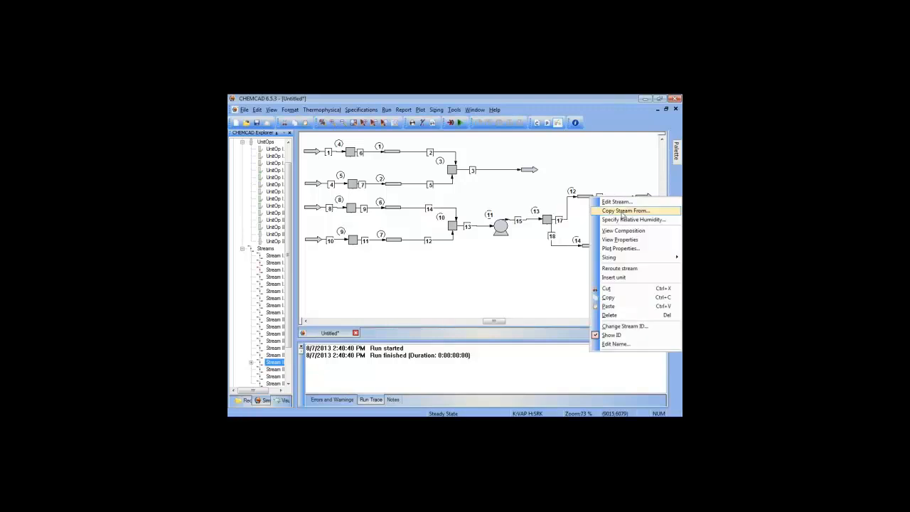
left_click(635, 279)
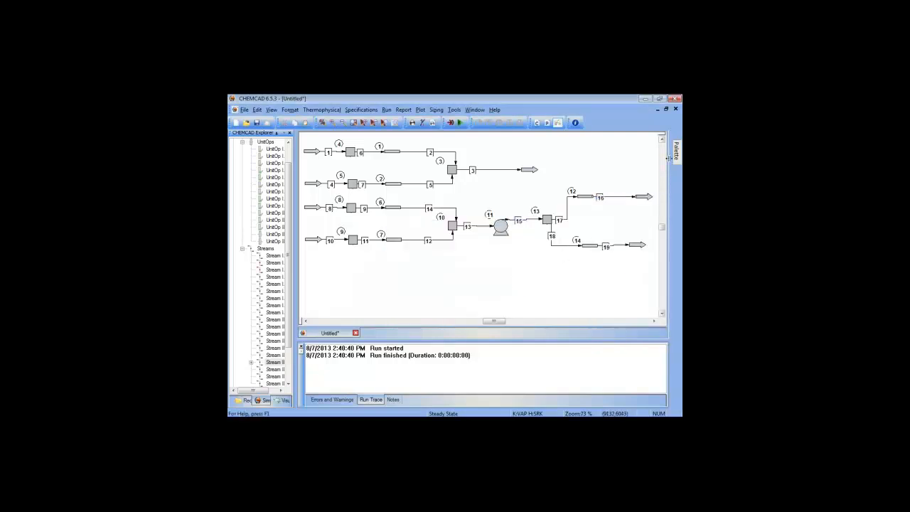
mouse_move(676, 153)
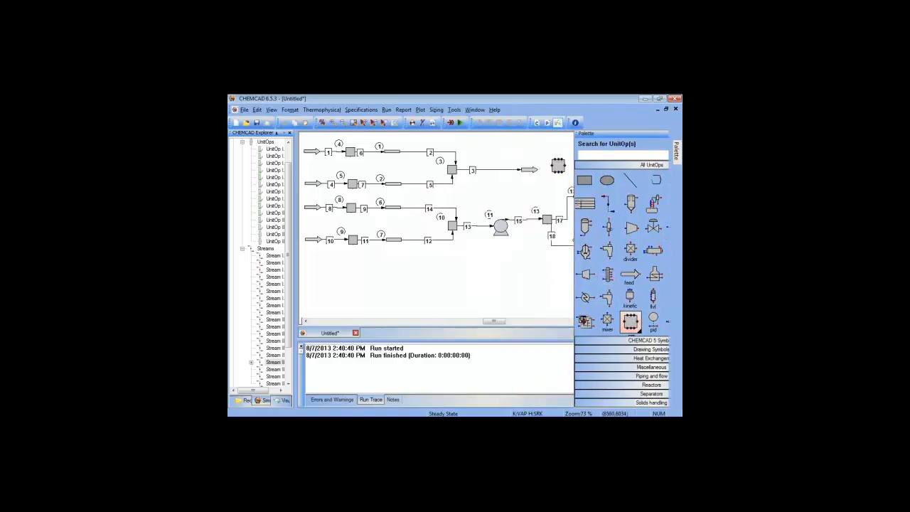
left_click(612, 195)
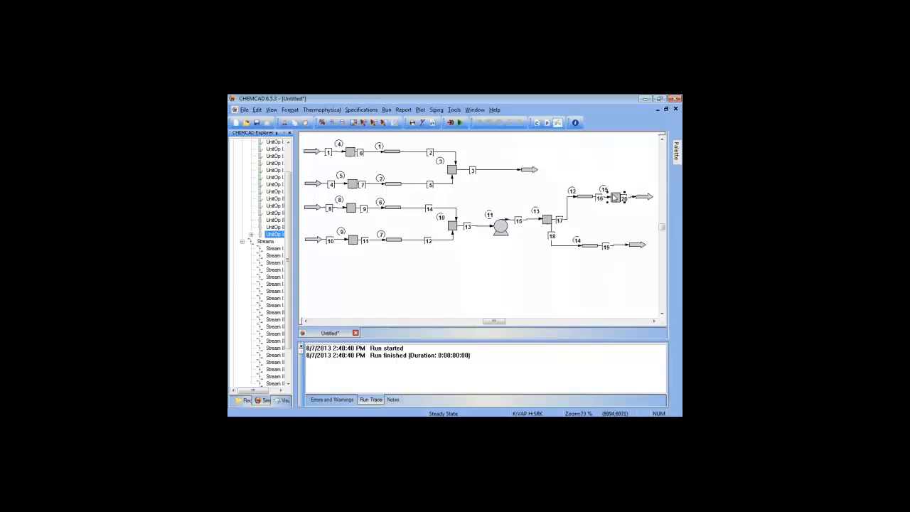
Shift pipe 14 toward the discharge node and insert a node into stream 19 ahead of its product arrow
left_click(574, 247)
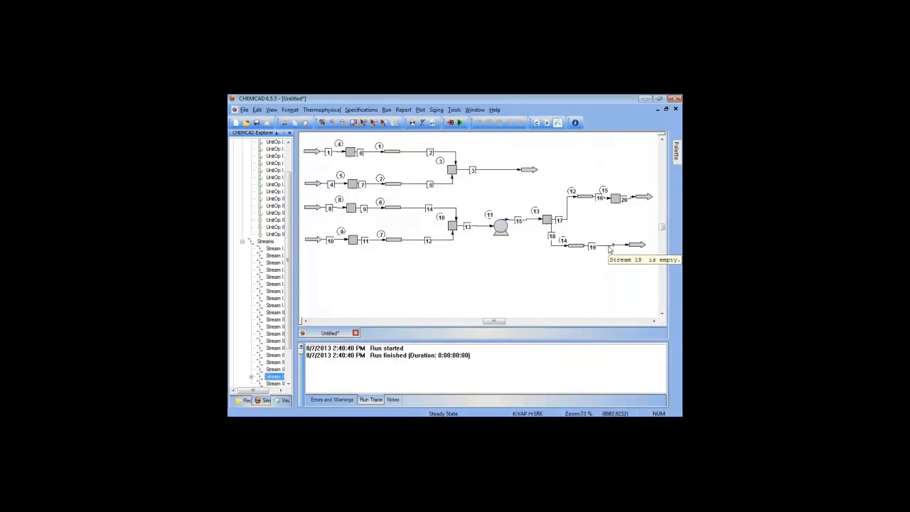
right_click(610, 249)
left_click(623, 328)
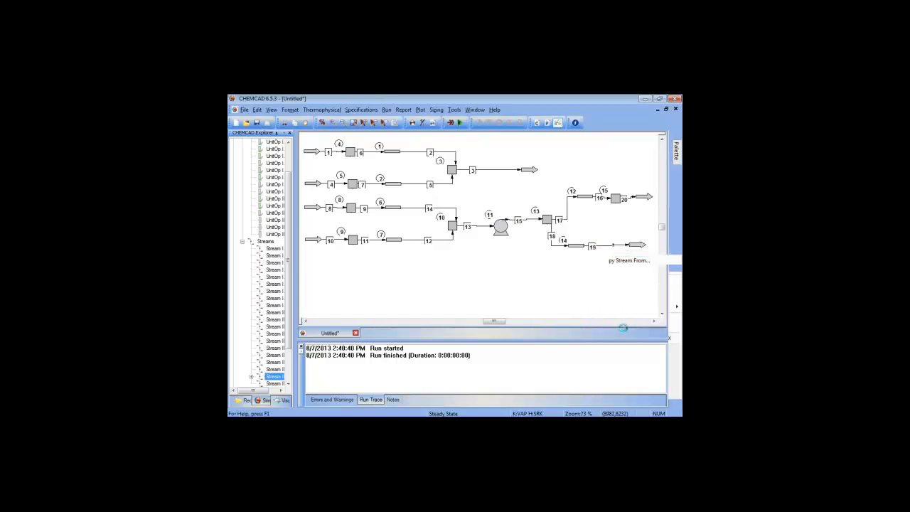
left_click(513, 277)
mouse_move(678, 152)
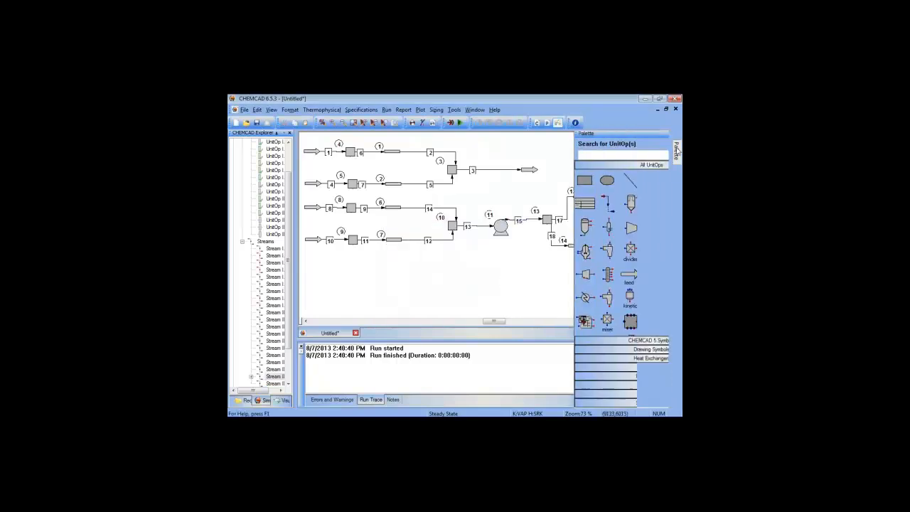
left_click(566, 322)
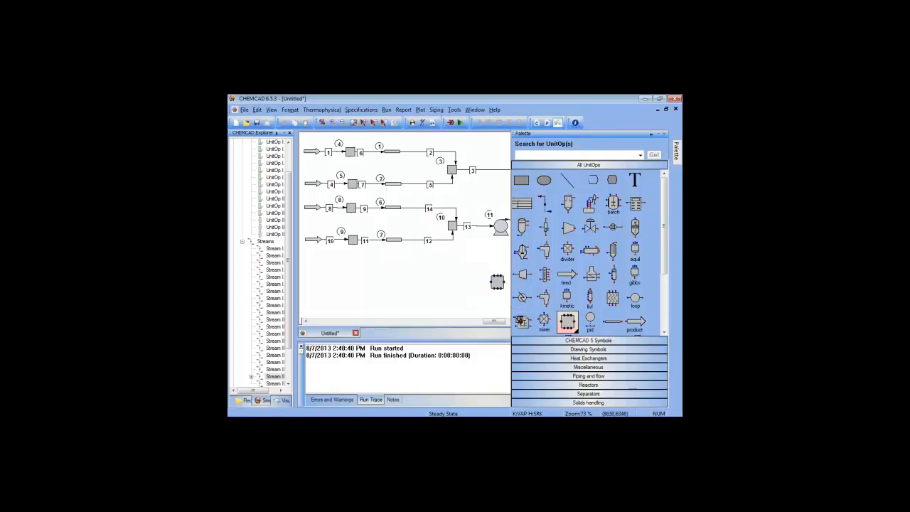
right_click(607, 247)
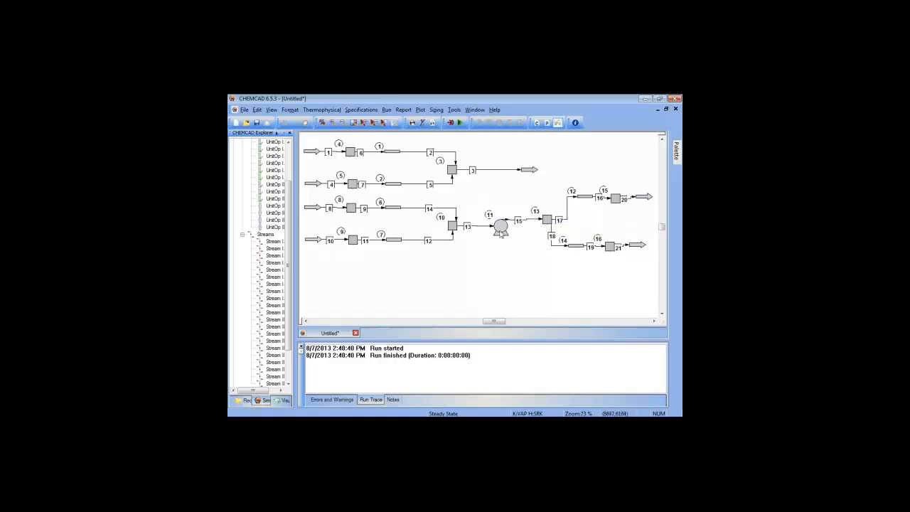
Review the available modes and performance curve calculation options of pump 11
mouse_move(500, 233)
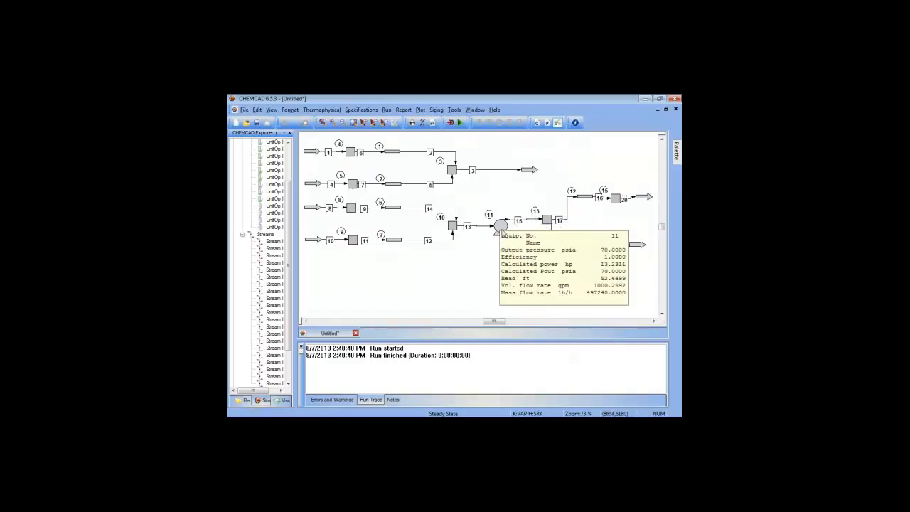
double_click(501, 227)
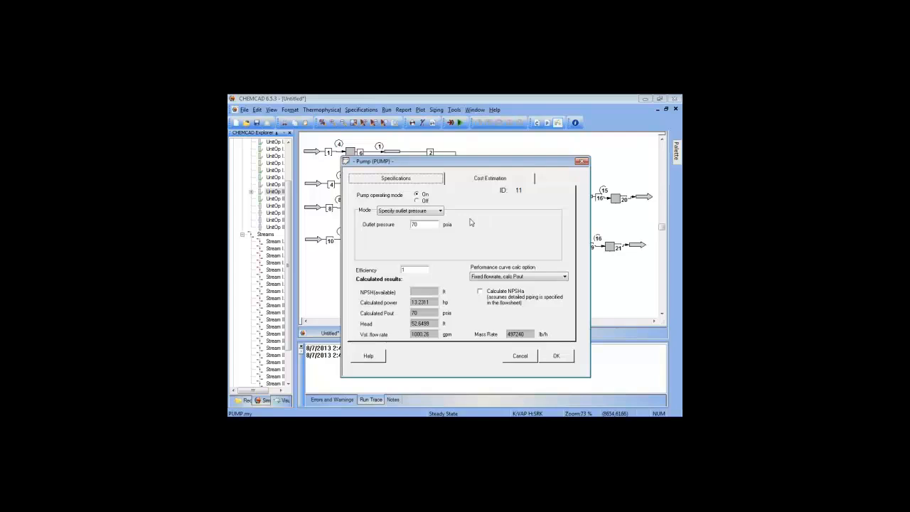
left_click(440, 210)
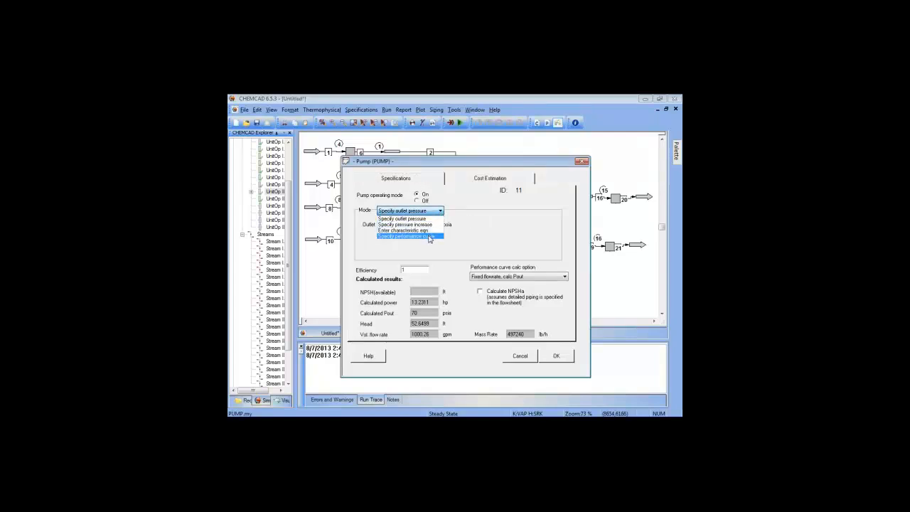
left_click(402, 219)
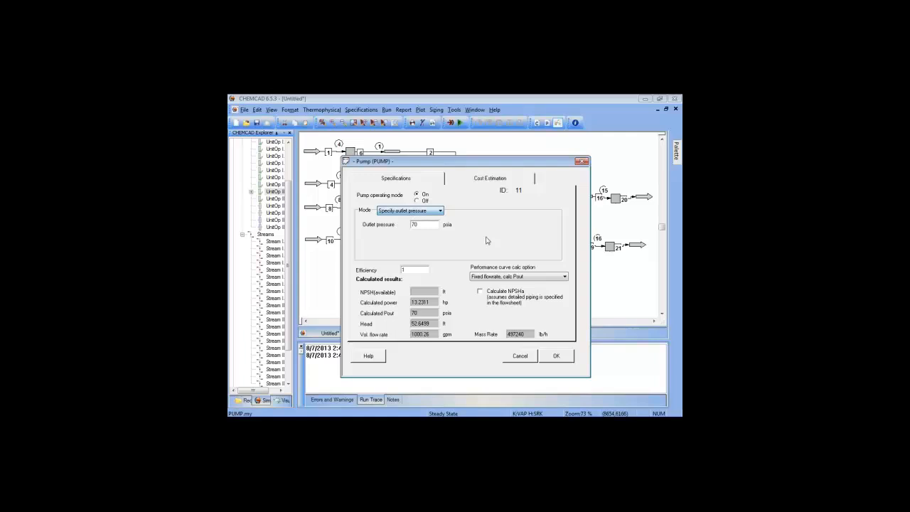
left_click(521, 278)
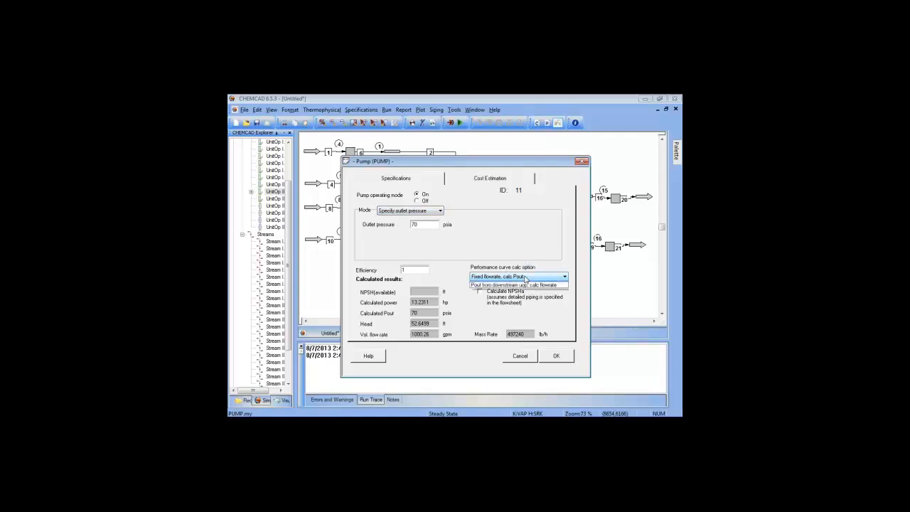
left_click(548, 313)
left_click(557, 357)
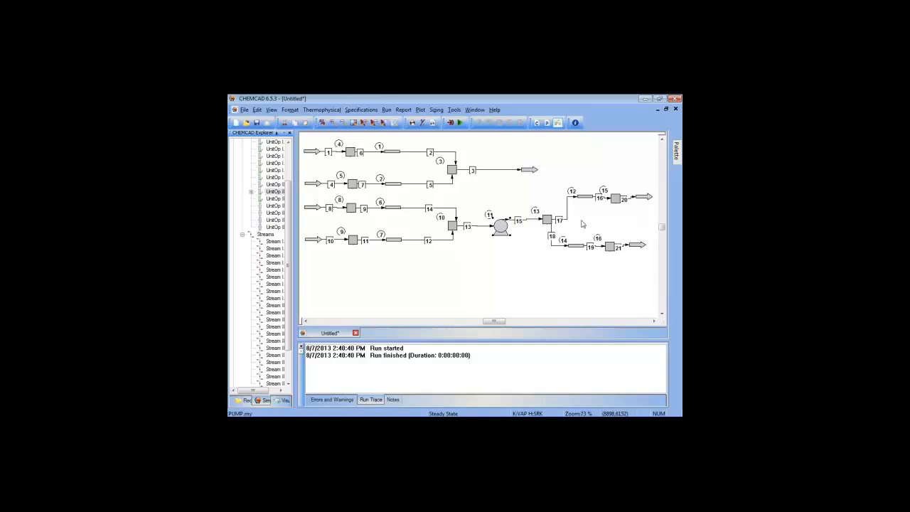
Set the sizing option of pipe 12 to Given size, Pin and Pout, calc flow rate
mouse_move(586, 201)
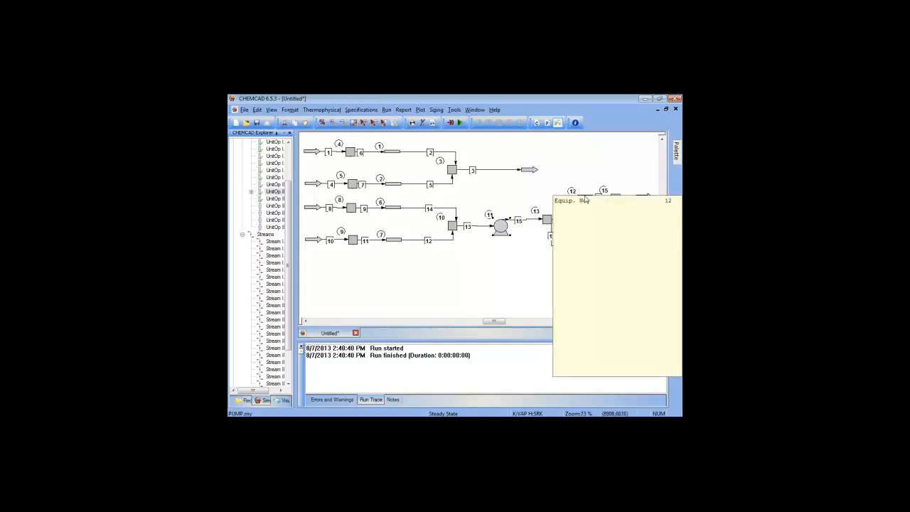
double_click(584, 202)
left_click(434, 214)
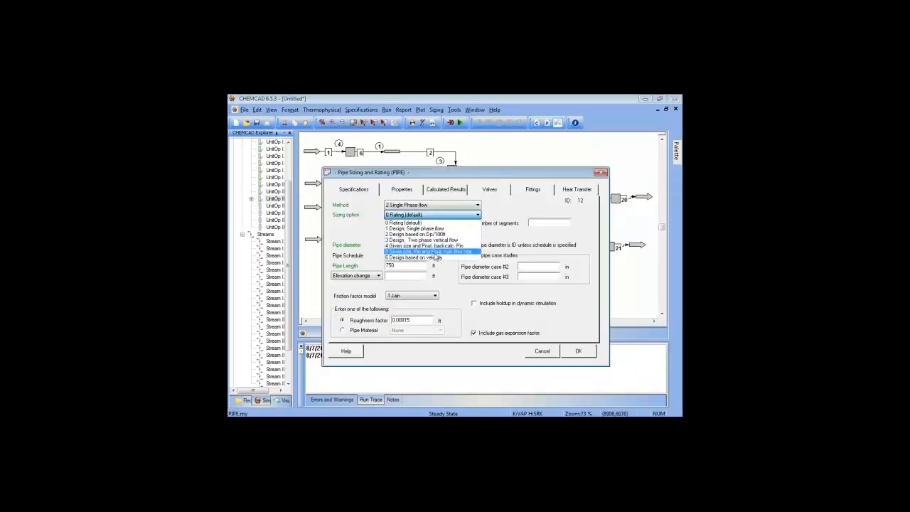
left_click(435, 253)
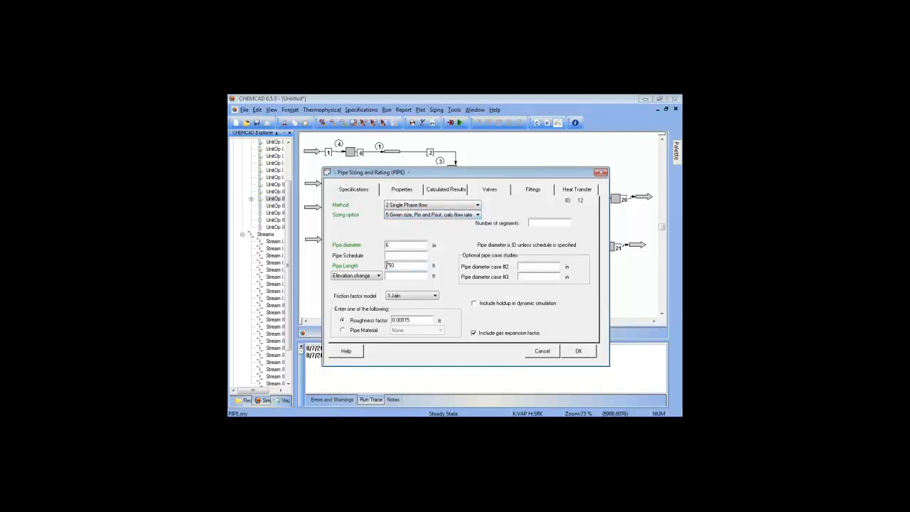
left_click(575, 351)
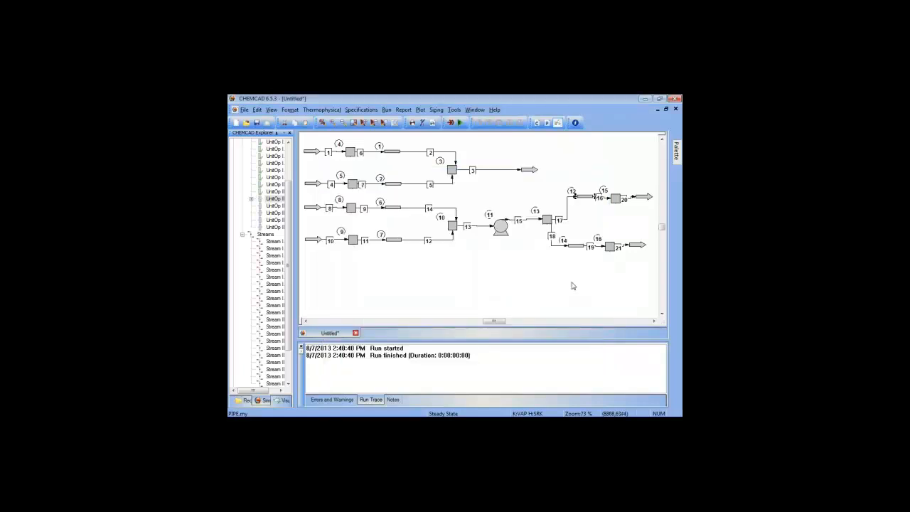
Set the sizing option of pipe 14 to Given size, Pin and Pout, calc flow rate
double_click(575, 245)
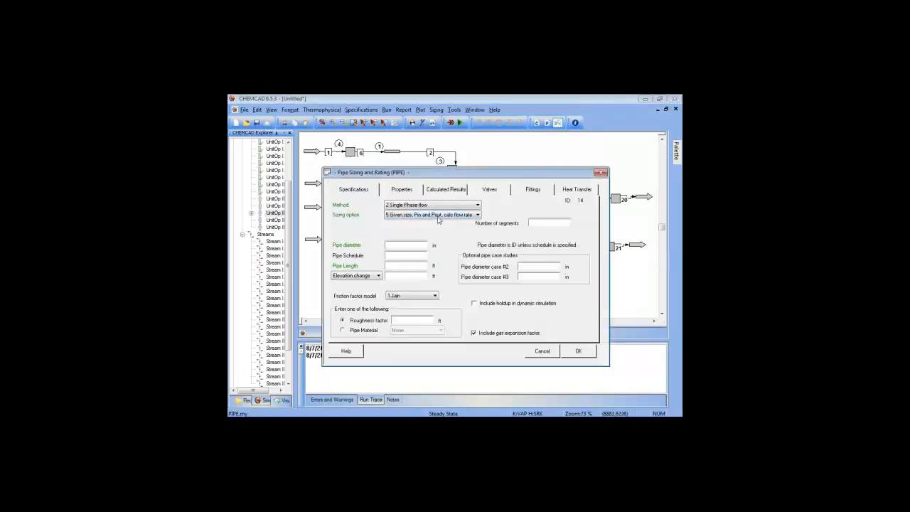
left_click(431, 215)
left_click(429, 251)
left_click(579, 352)
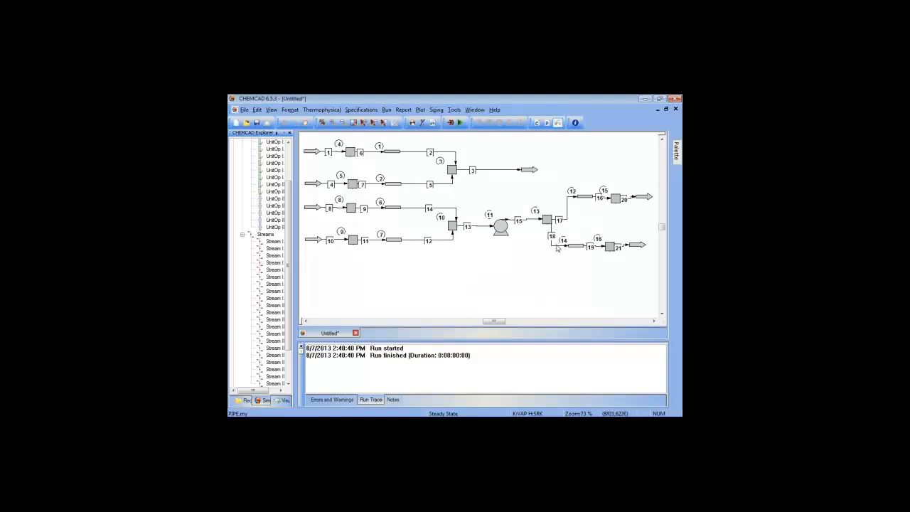
Set node 13's flow mode for inlet stream 15 to Use current stream rate, leaving the node at variable pressure
double_click(553, 222)
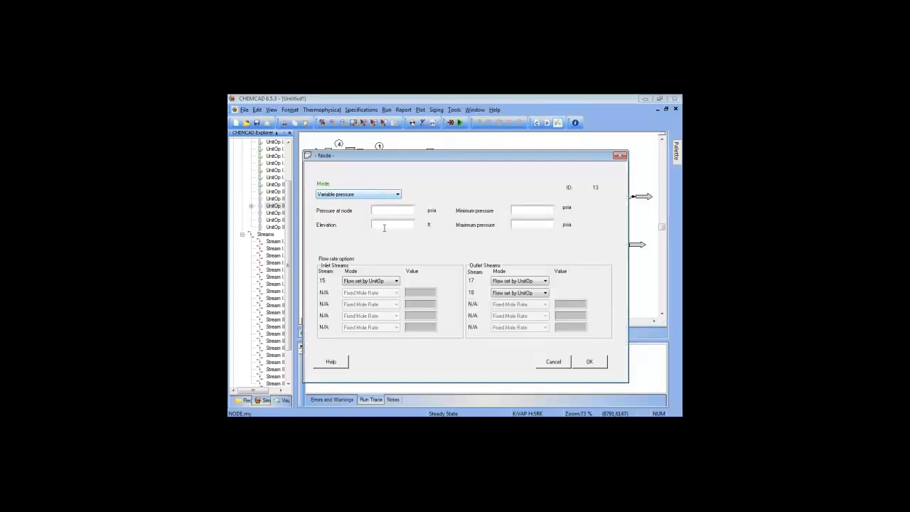
left_click(382, 283)
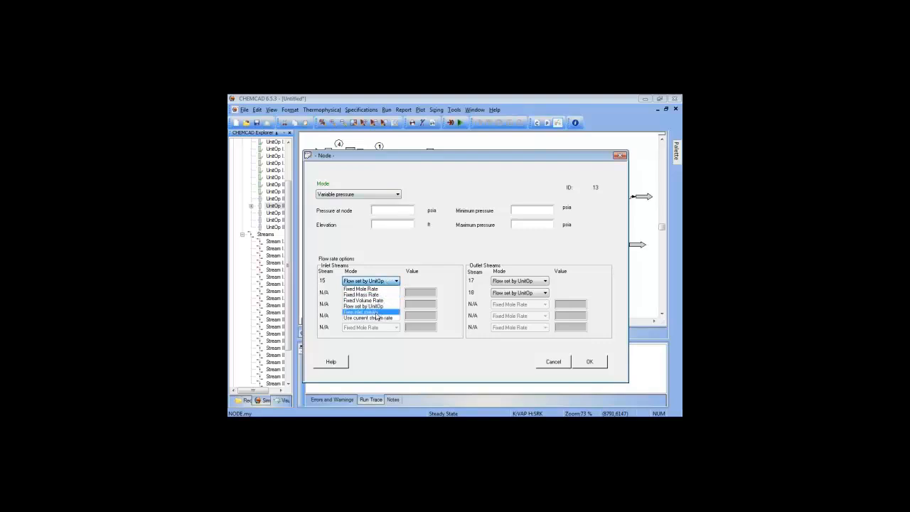
left_click(377, 317)
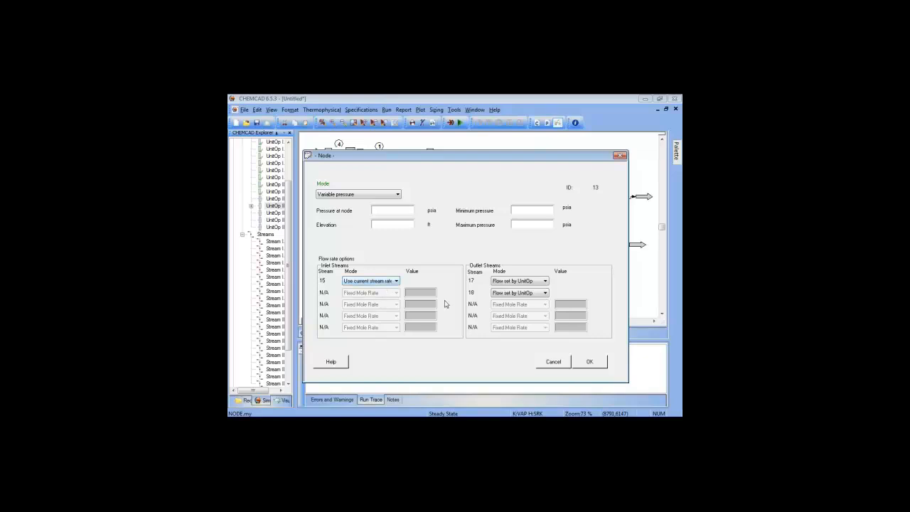
left_click(587, 363)
left_click(586, 363)
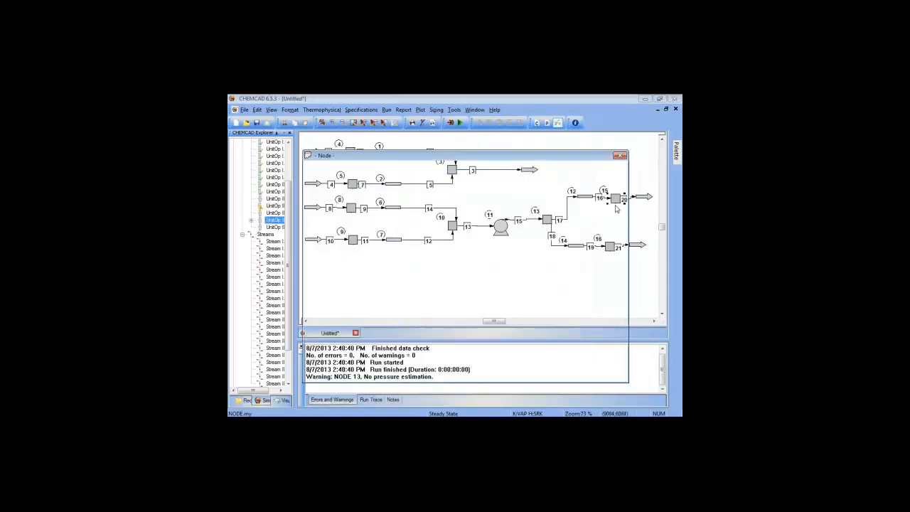
Set node 15 on the upper discharge branch to fixed pressure mode at 50 psia
double_click(617, 208)
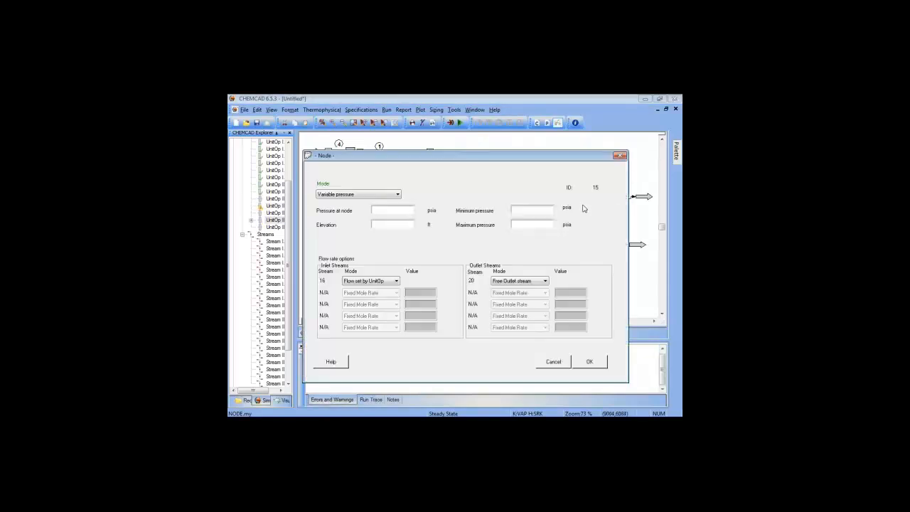
left_click(388, 196)
left_click(374, 209)
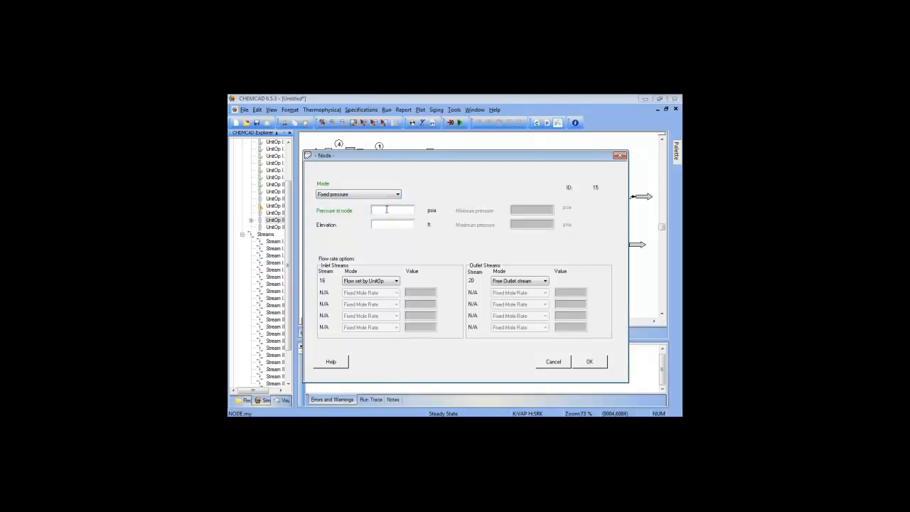
type("50")
left_click(589, 362)
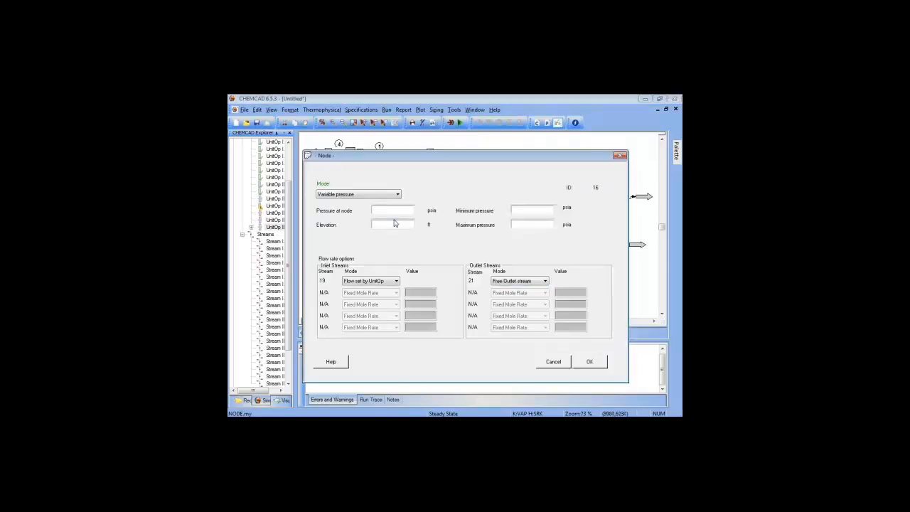
Set node 16 on the lower discharge branch to fixed pressure mode at 50 psia
left_click(377, 194)
left_click(356, 202)
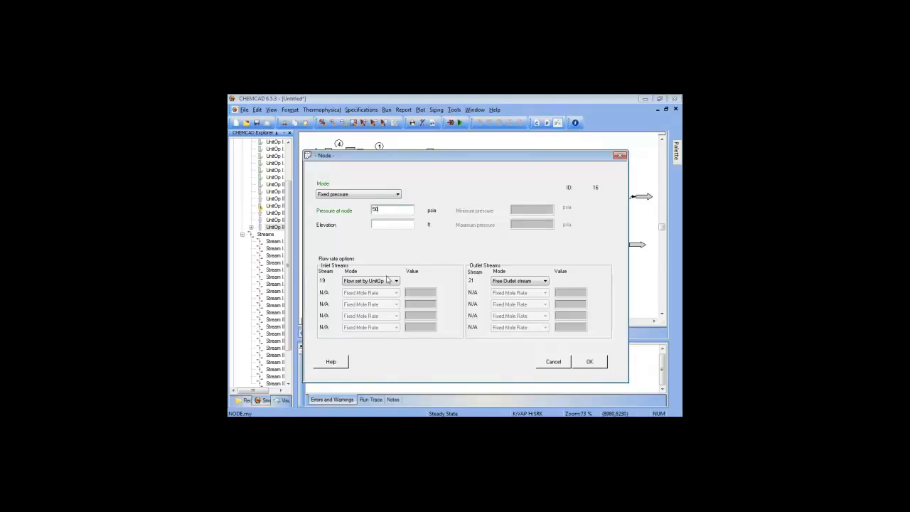
left_click(589, 363)
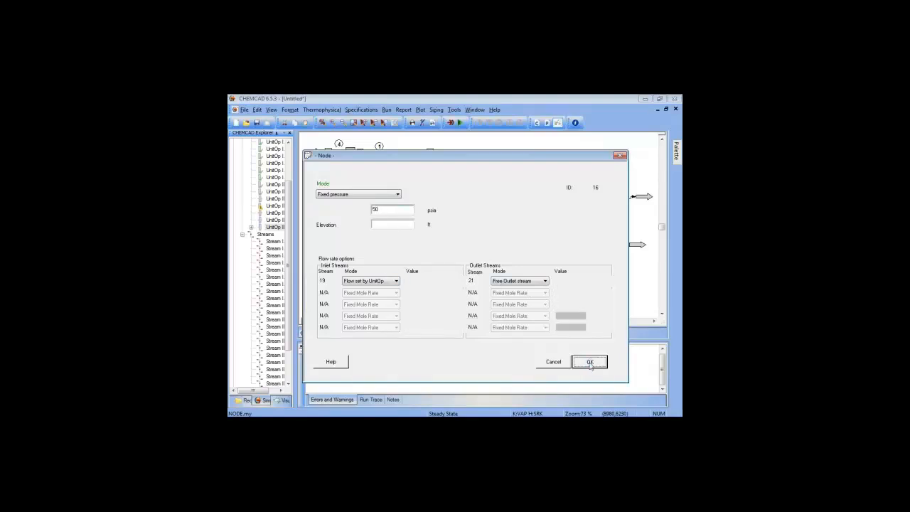
Run the simulation and check the calculated pressure at node 13
left_click(460, 123)
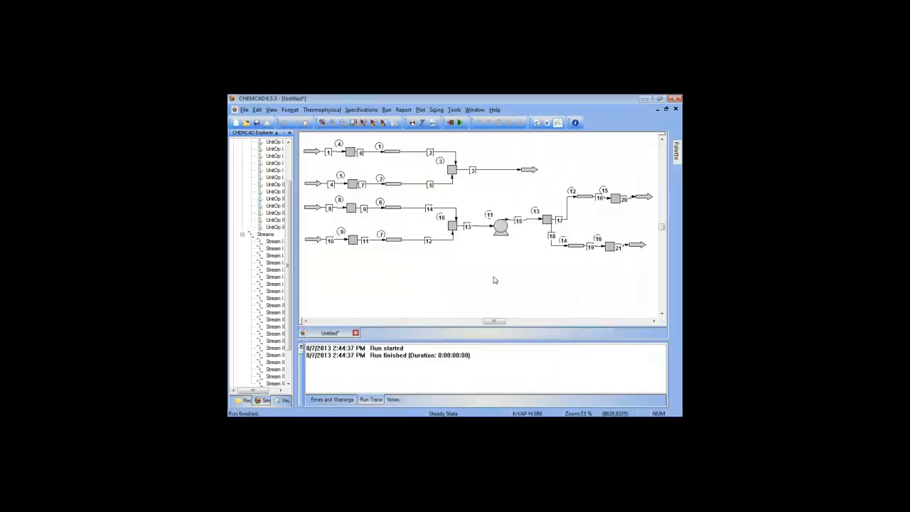
mouse_move(548, 222)
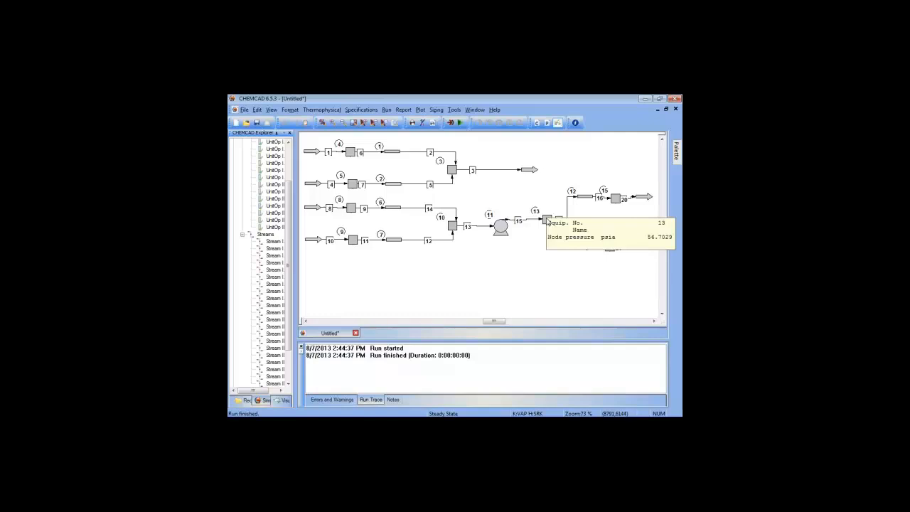
left_click(547, 220)
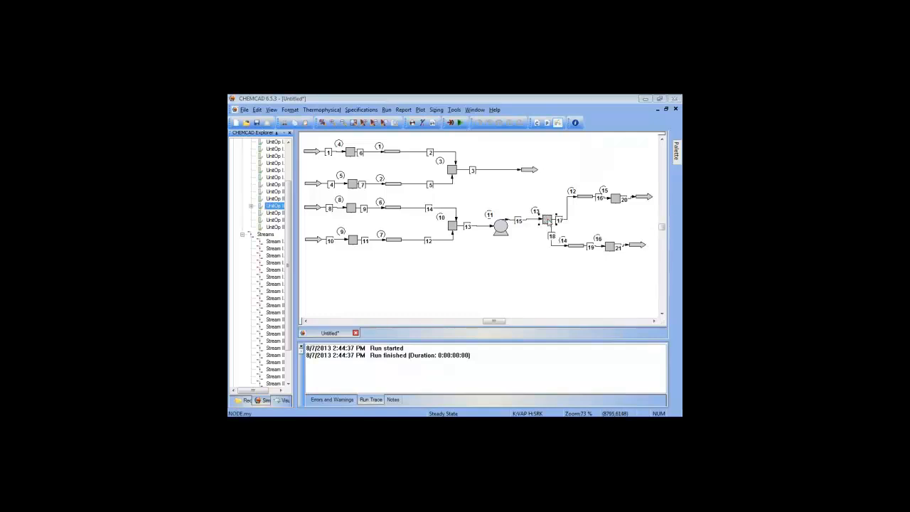
Review node 13's flow rate options and compare the properties of outlet streams 20 and 21
double_click(547, 219)
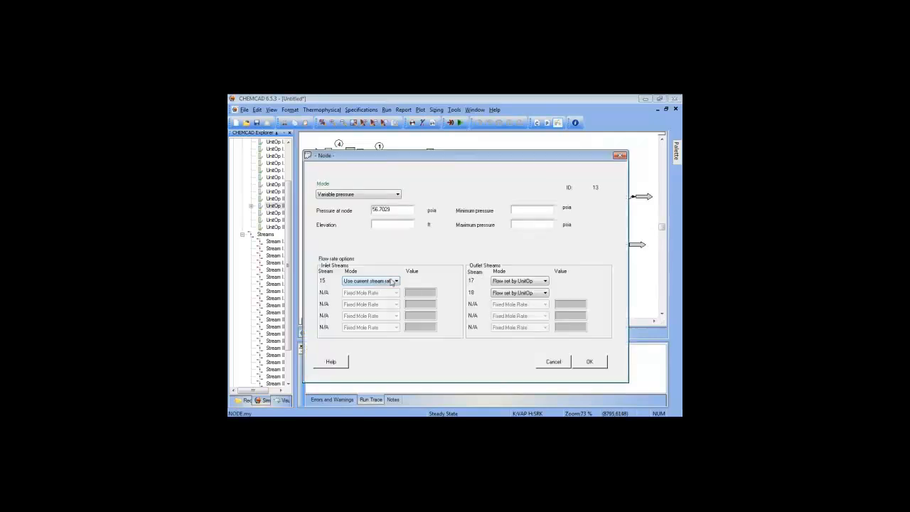
left_click(587, 361)
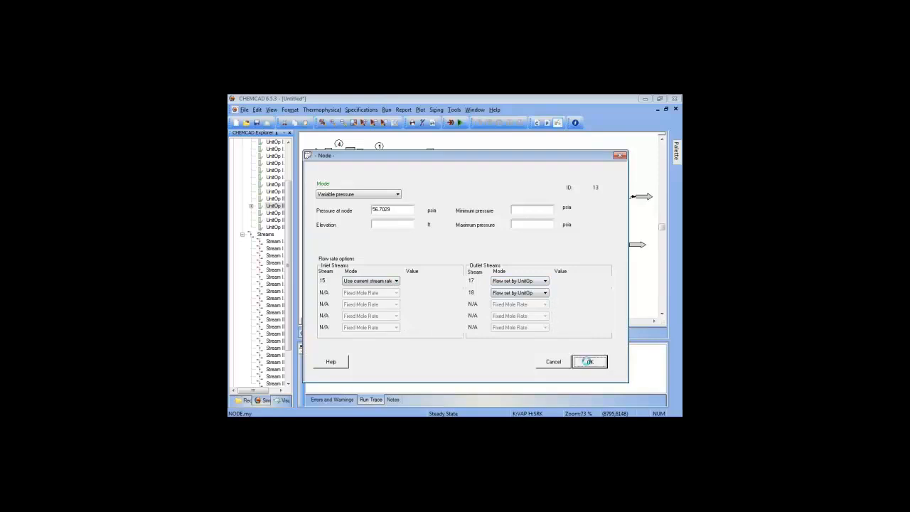
mouse_move(630, 202)
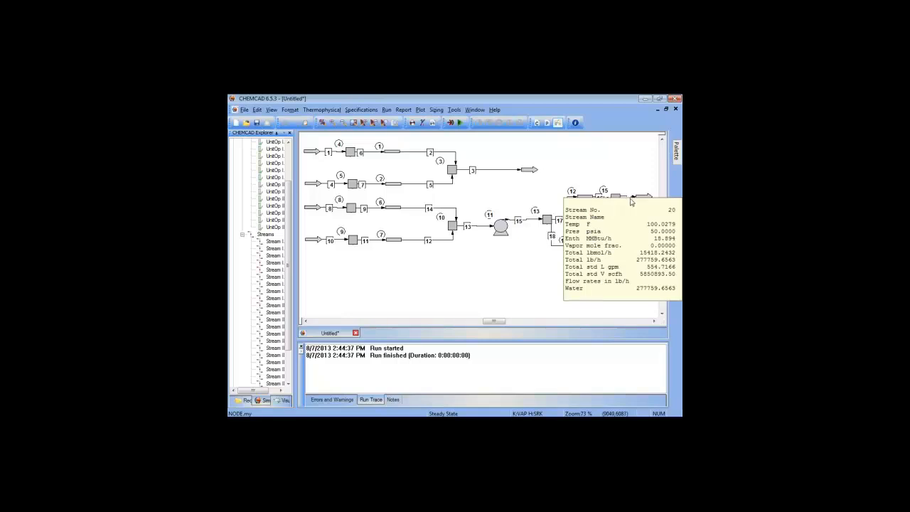
mouse_move(623, 247)
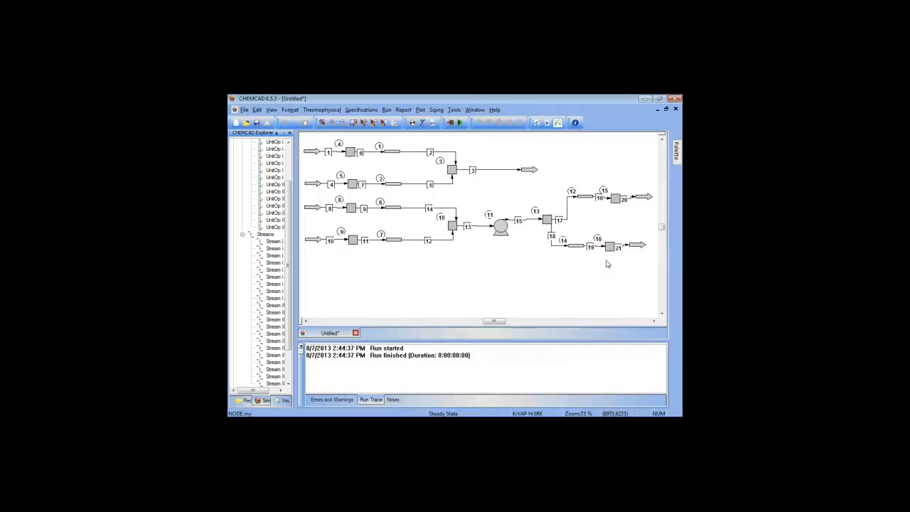
Nudge the product arrow of stream 21 so its line runs straight from node 16
left_click(643, 246)
left_click_drag(642, 246, 644, 249)
left_click(627, 233)
Set the fixed pressure at node 16 on the lower discharge branch to 45 psia
double_click(612, 247)
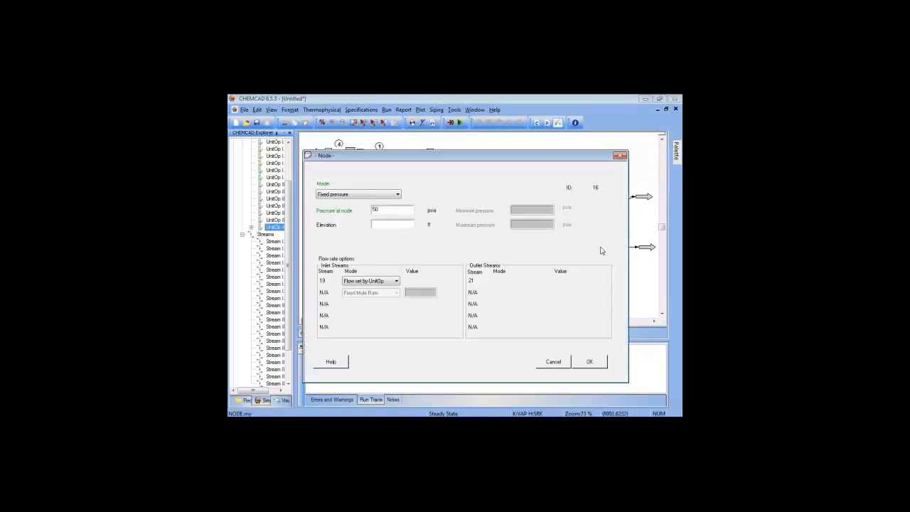
double_click(383, 209)
type("4")
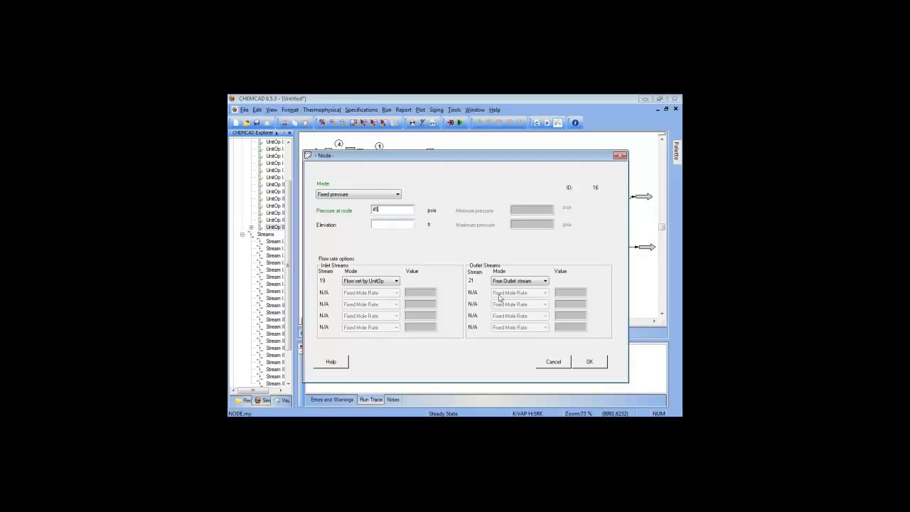
left_click(579, 363)
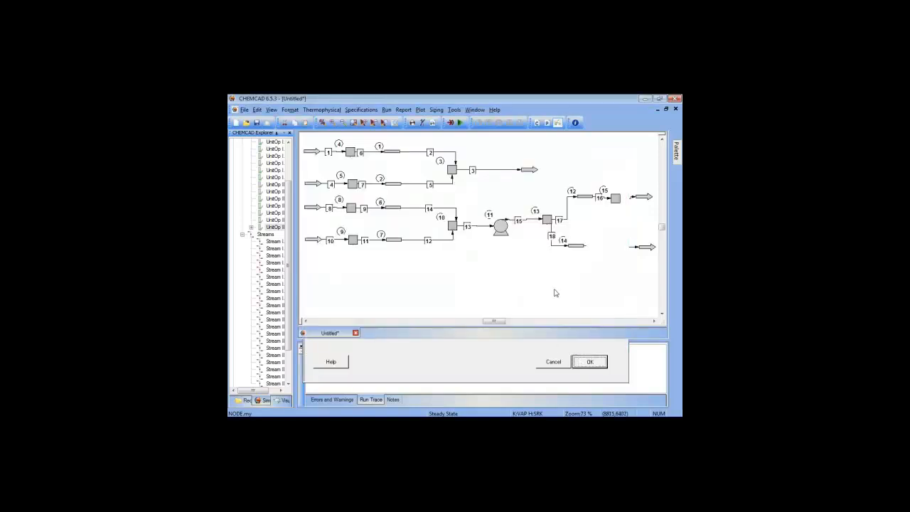
Run the simulation and check the calculated outlet pressure and flow rate of pump 11
left_click(460, 123)
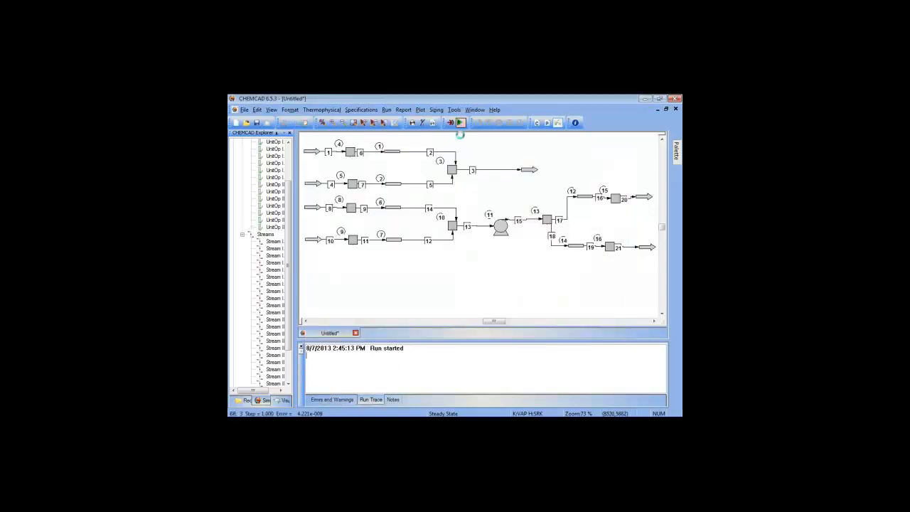
mouse_move(609, 251)
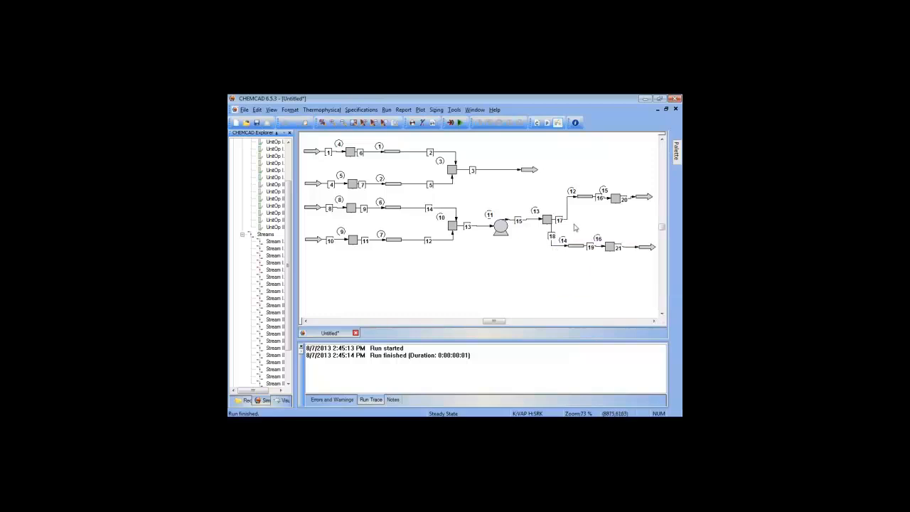
left_click(501, 227)
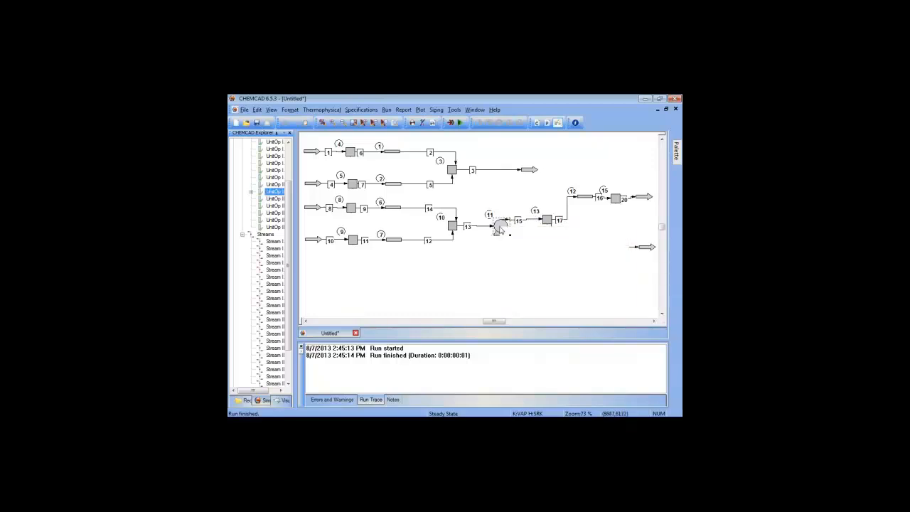
double_click(500, 228)
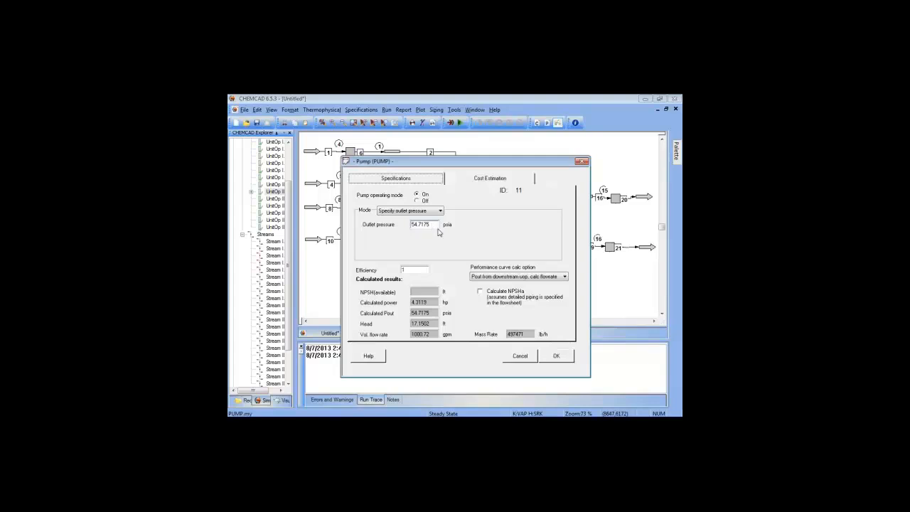
left_click(556, 357)
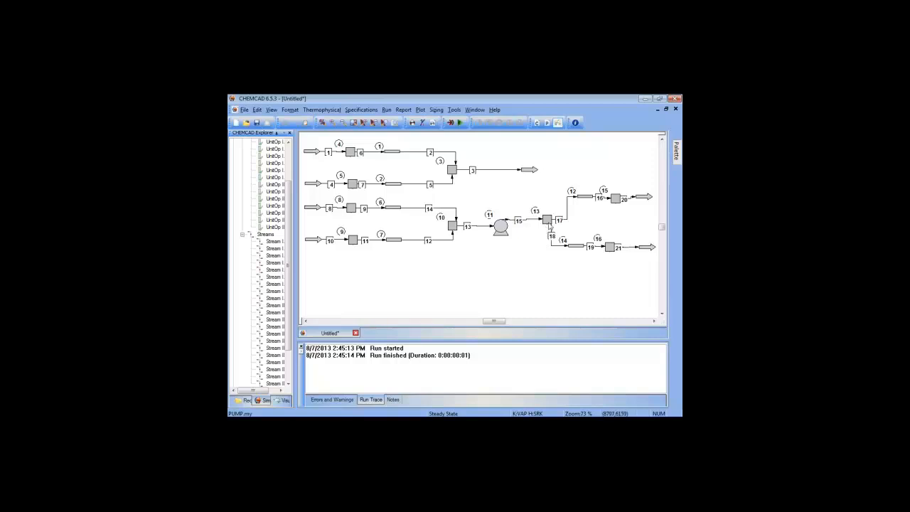
Set node 13's flow mode for inlet stream 15 to Free inlet stream and try to run the simulation
left_click(550, 224)
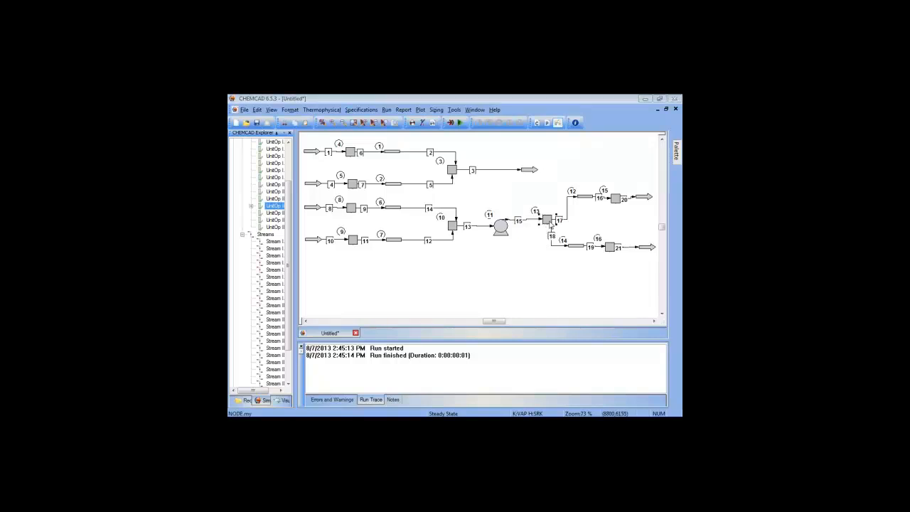
double_click(551, 225)
left_click(396, 280)
left_click(389, 317)
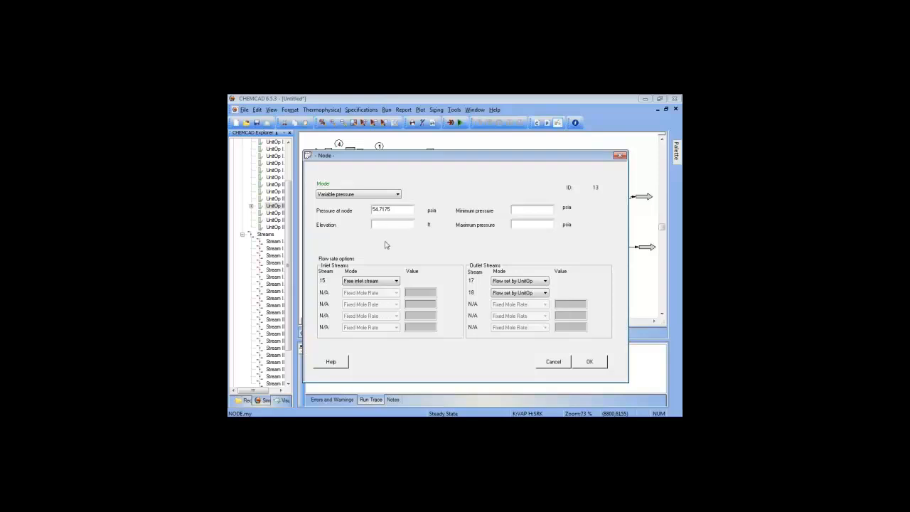
left_click(586, 364)
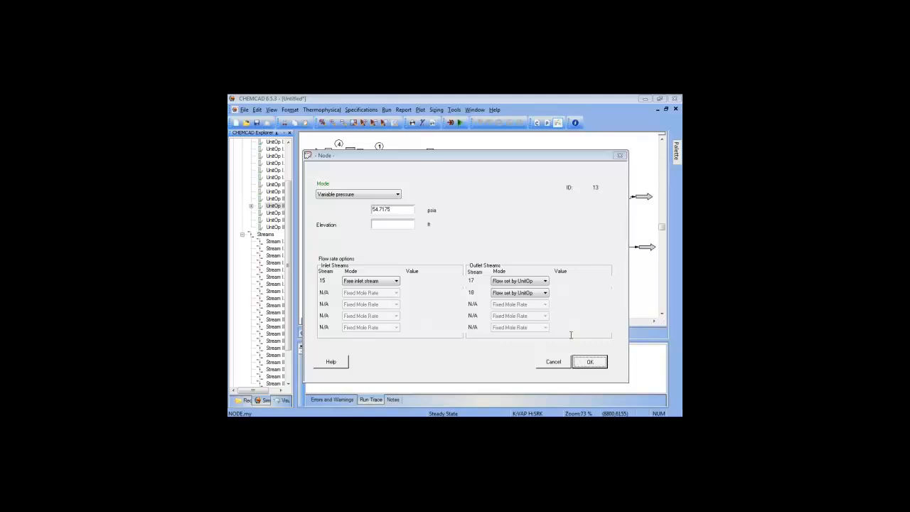
left_click(460, 123)
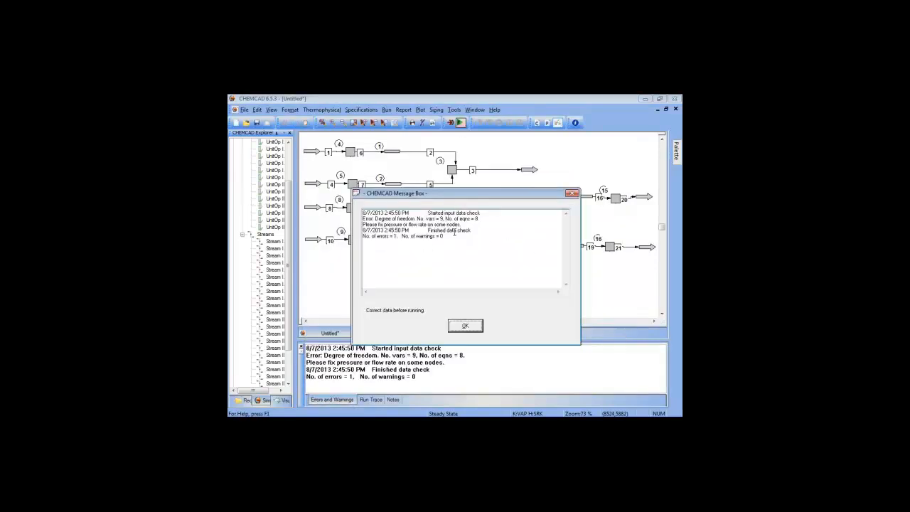
left_click(465, 326)
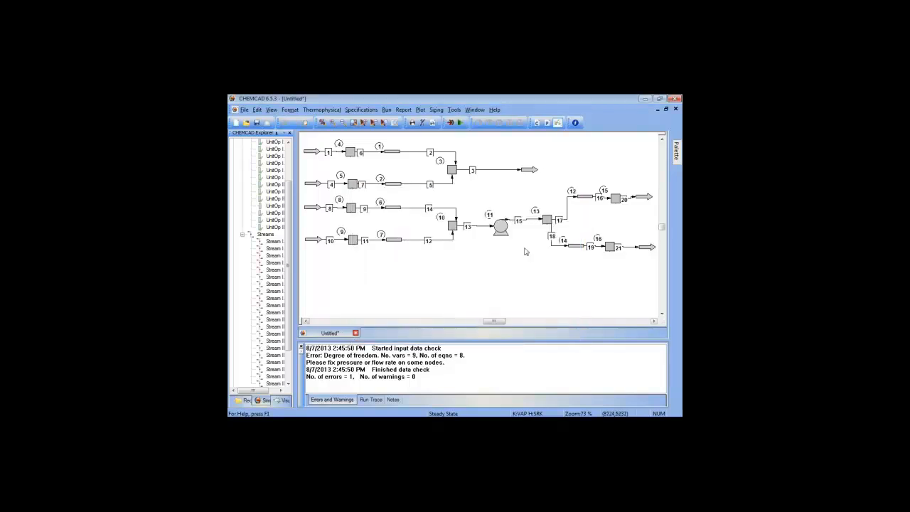
Change node 13 to fixed pressure mode at 60 psia
left_click(545, 221)
double_click(545, 221)
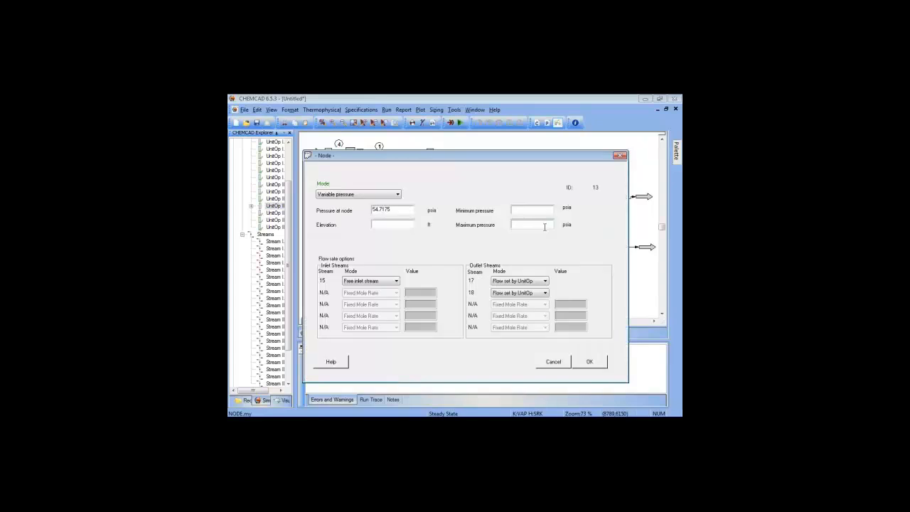
left_click(397, 194)
left_click(384, 205)
double_click(384, 208)
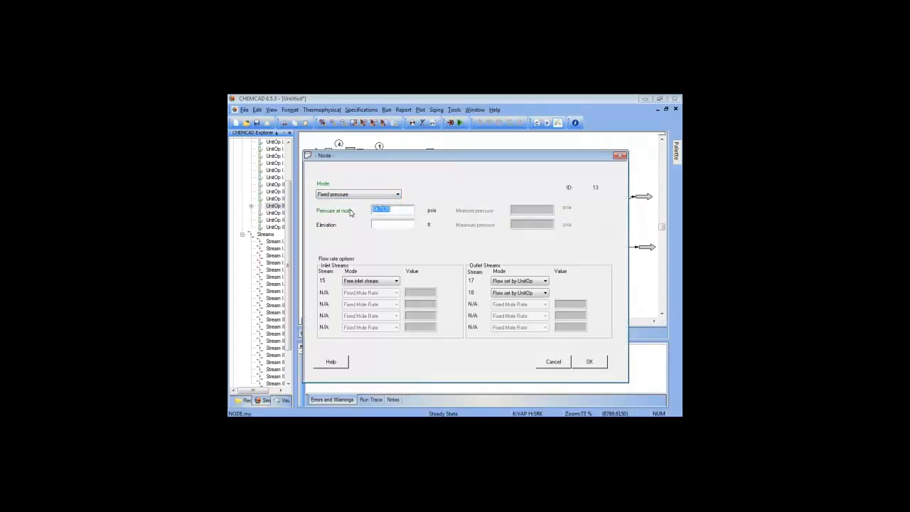
type("60")
left_click(589, 362)
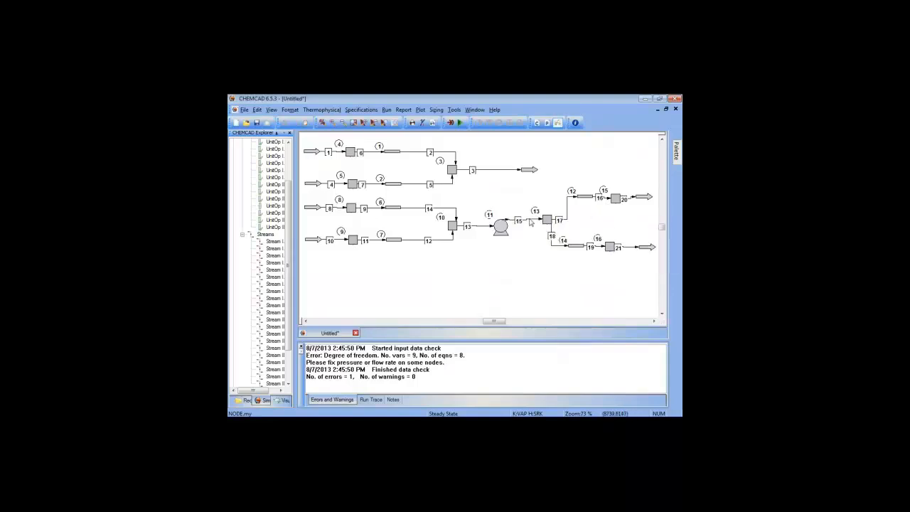
Run the simulation and inspect the flow rates around pump 11 and in the inlet and outlet streams
mouse_move(551, 222)
mouse_move(639, 248)
left_click(460, 123)
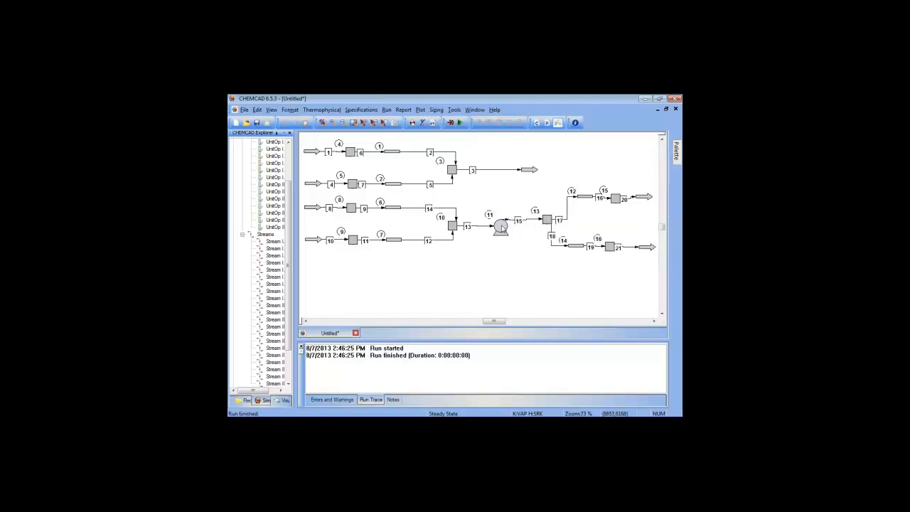
mouse_move(502, 227)
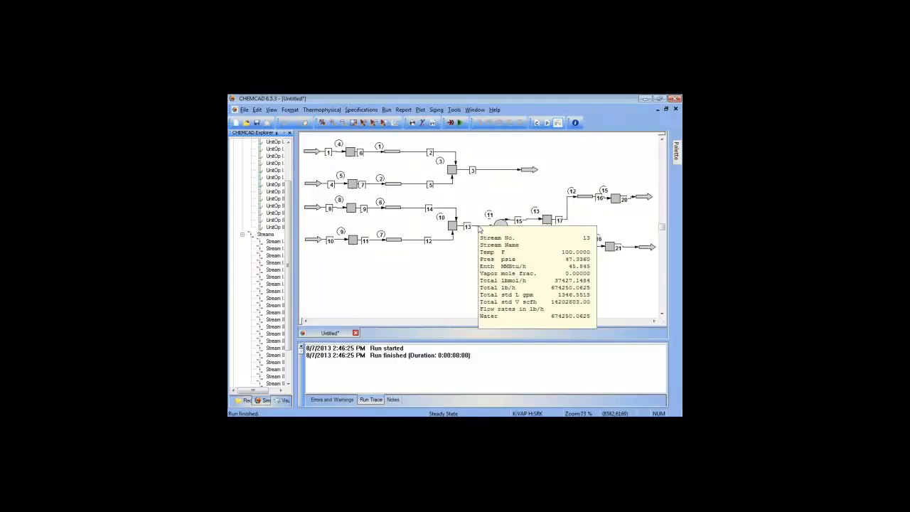
mouse_move(417, 211)
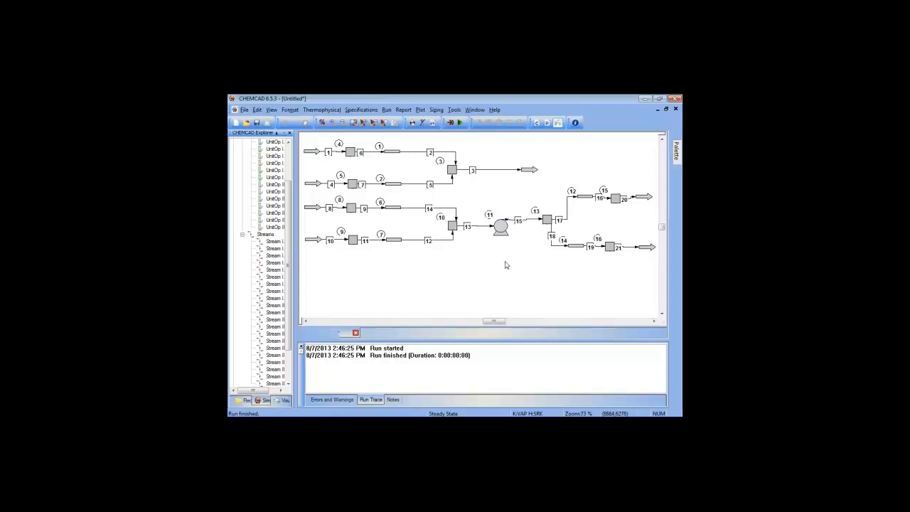
double_click(631, 202)
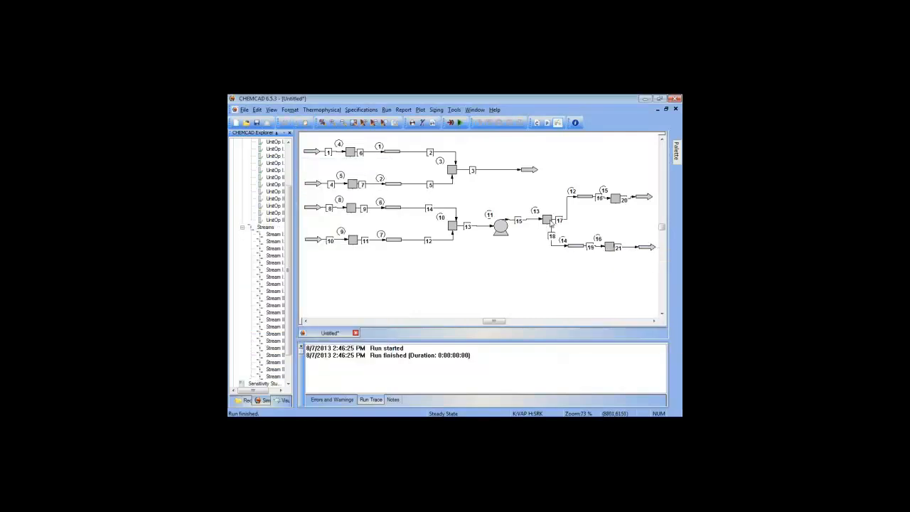
Return node 13 to variable pressure, change the flow mode of its inlet stream 15, and rerun the simulation
double_click(548, 220)
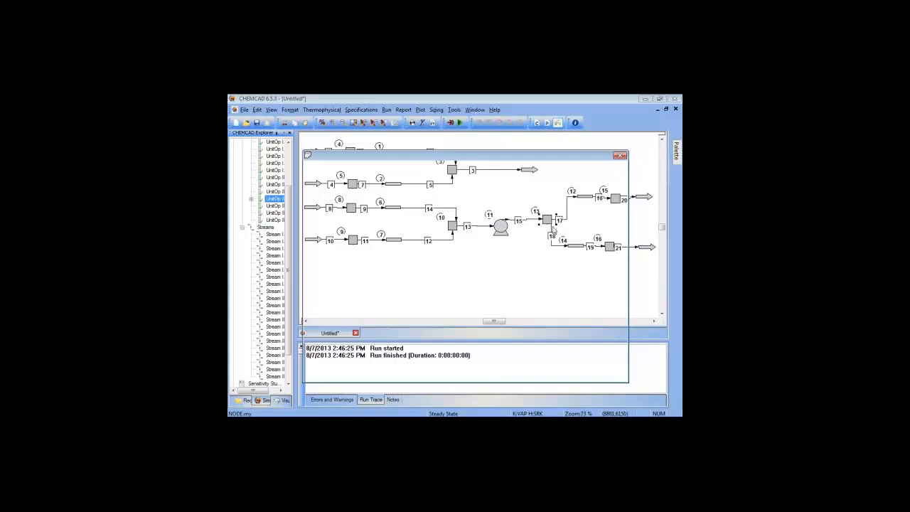
left_click(390, 196)
left_click(383, 203)
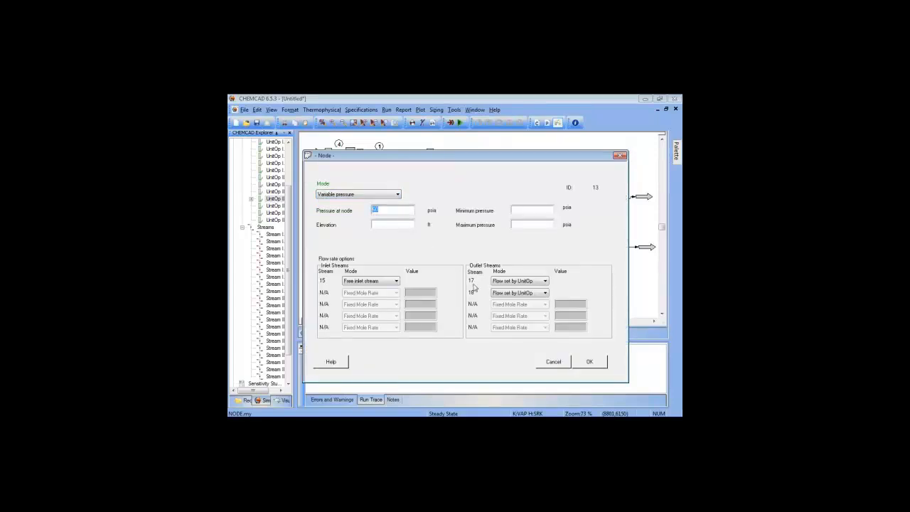
left_click(396, 282)
left_click(368, 318)
left_click(590, 362)
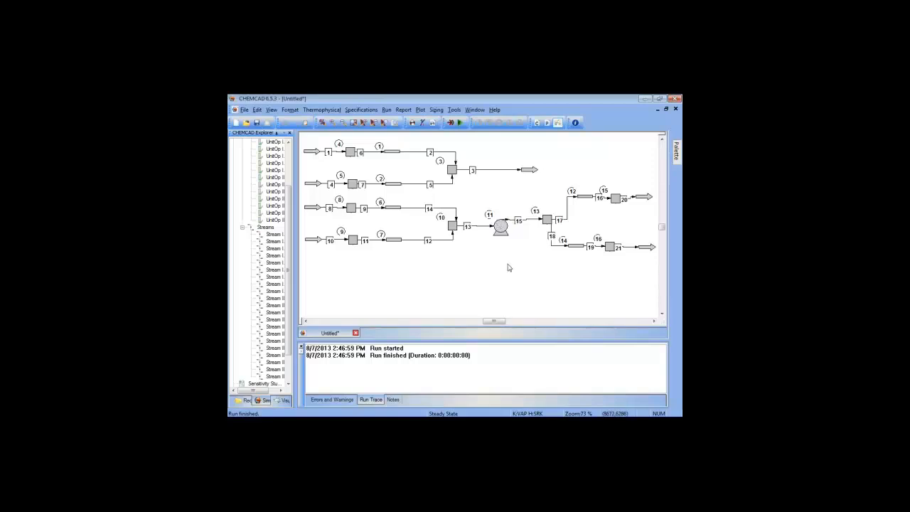
Save the simulation in the My Simulations folder as "CHEMCAD Essentials Topic 5"
left_click(244, 112)
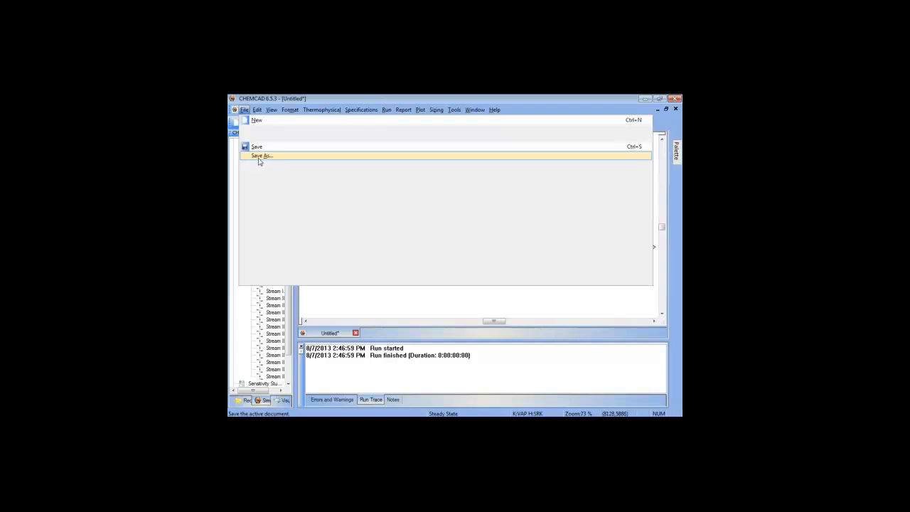
left_click(269, 160)
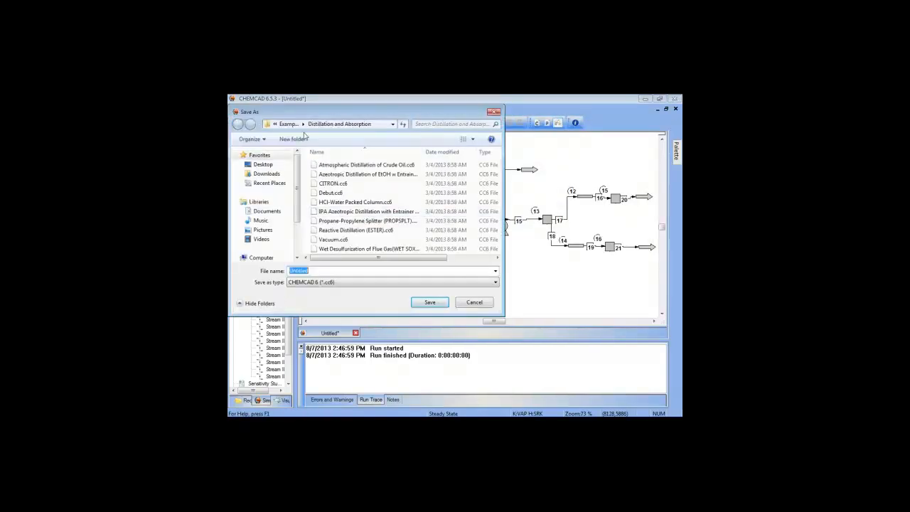
left_click(274, 124)
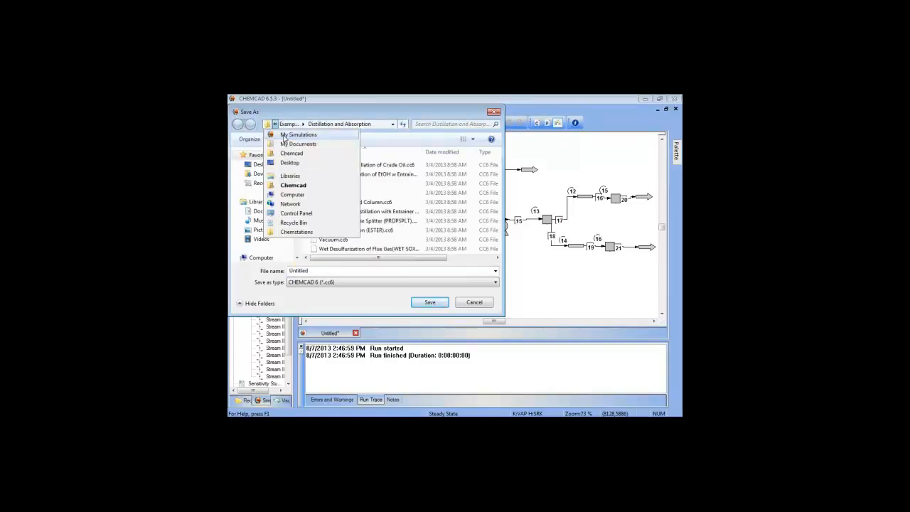
left_click(285, 136)
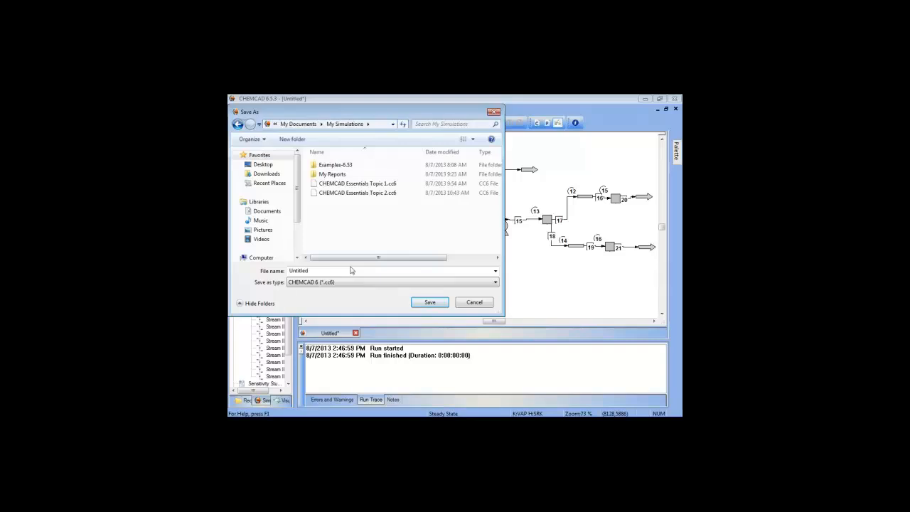
left_click(317, 271)
type("C")
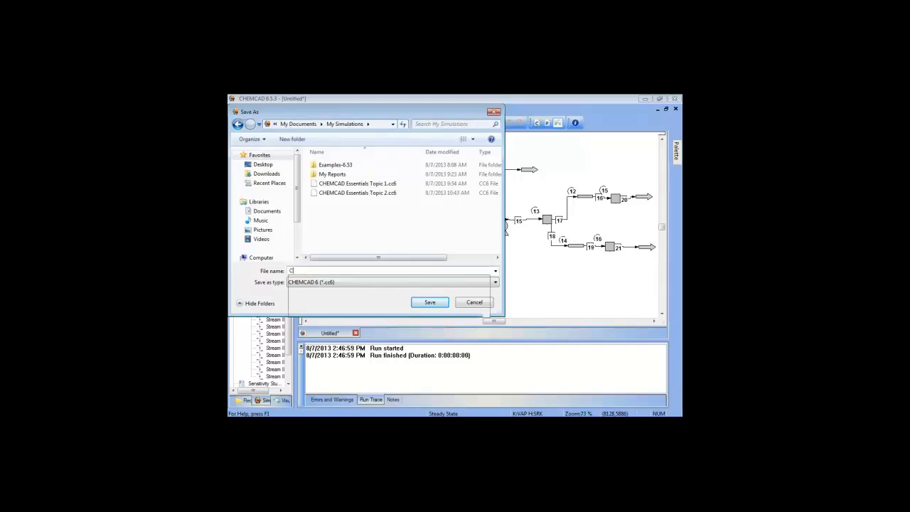
type("HEMCAD Ess")
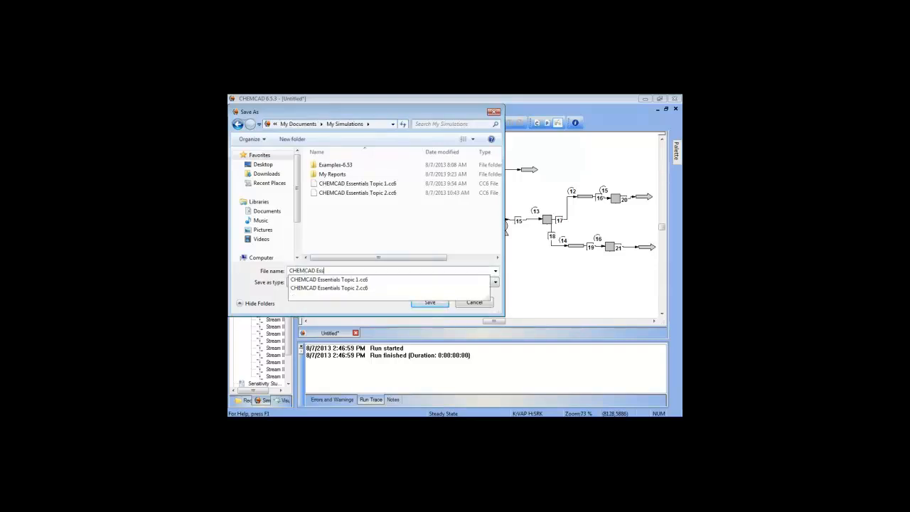
type("entials Topic")
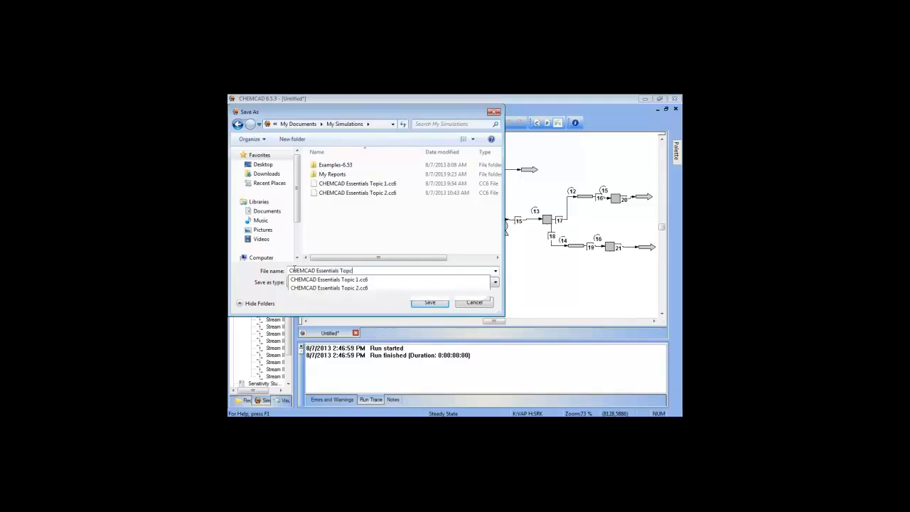
type(" 5")
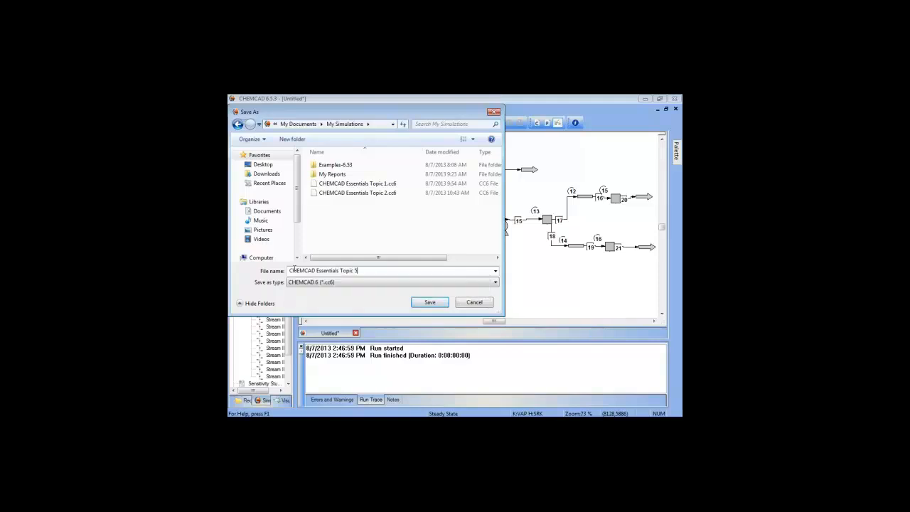
key("Return")
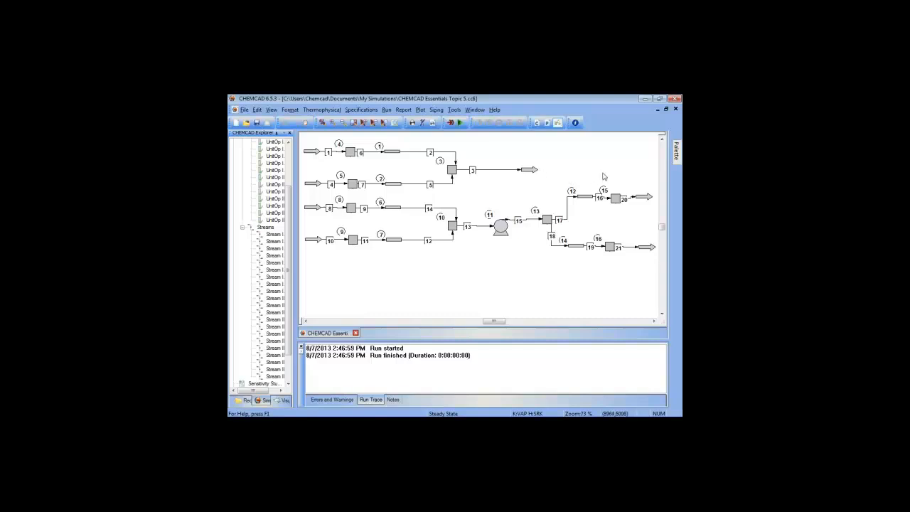
Close the saved simulation and open the Example3 simulation from the Example3 folder of the Piping examples
mouse_move(677, 157)
left_click(676, 110)
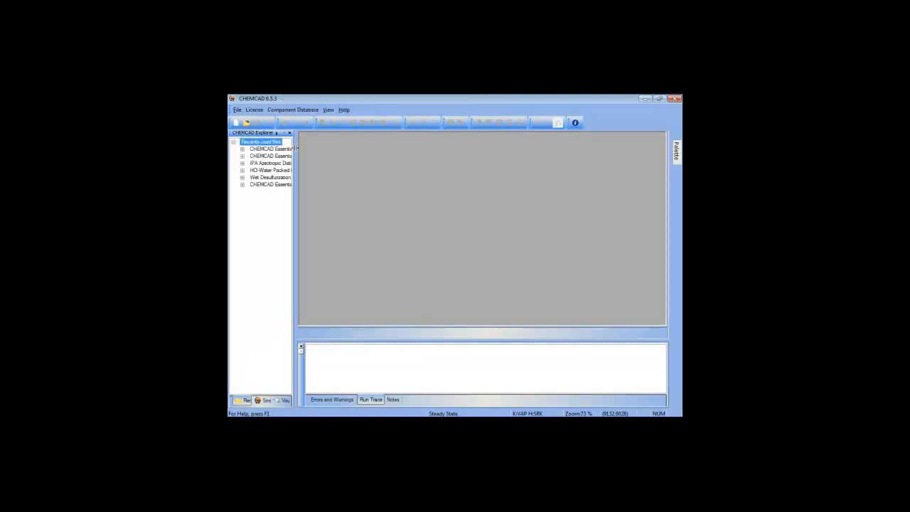
left_click(246, 123)
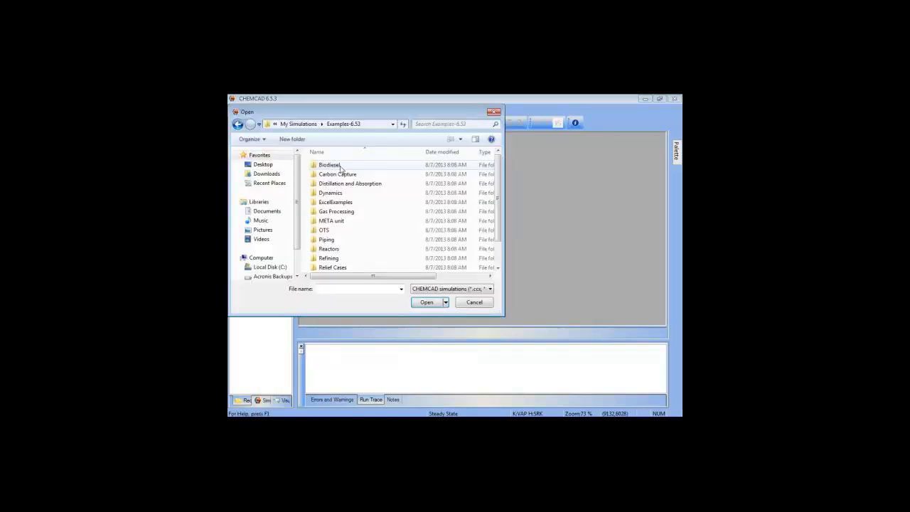
double_click(345, 240)
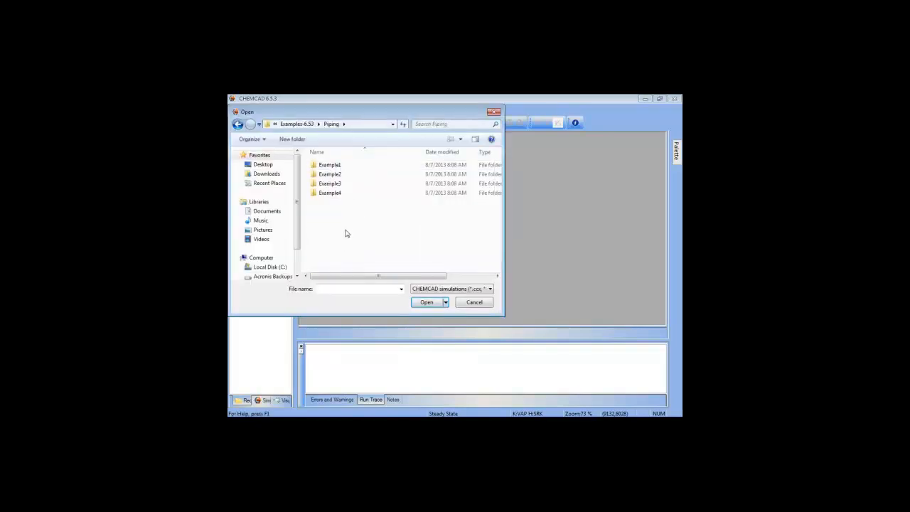
left_click(331, 185)
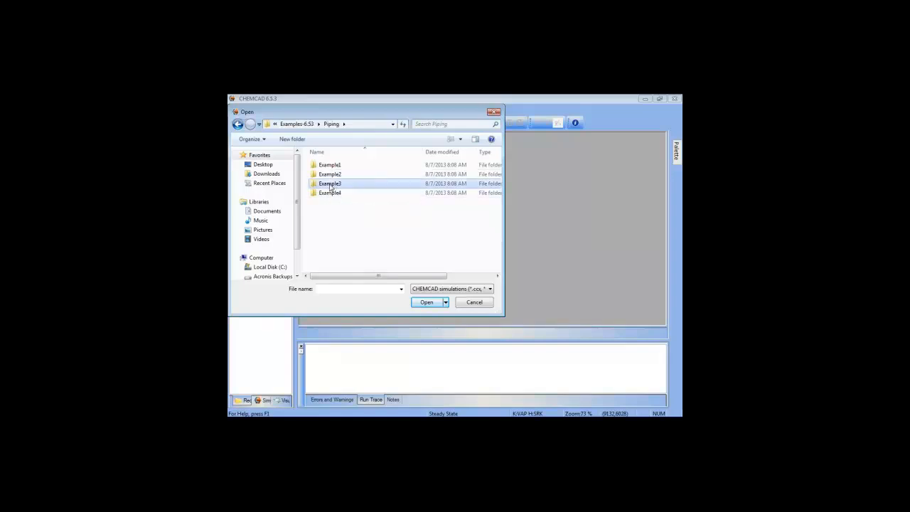
double_click(330, 184)
double_click(337, 175)
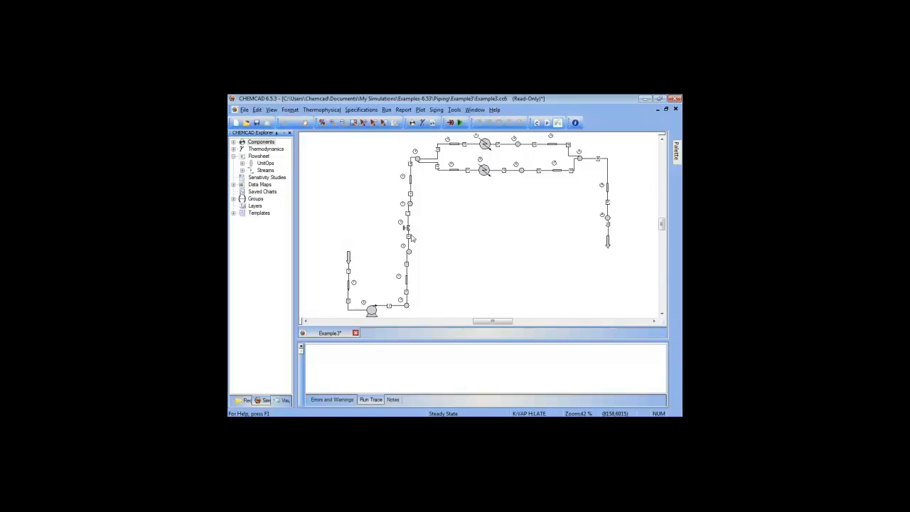
Examine the specifications of heat exchangers 15 and 11 on the two parallel branches
mouse_move(407, 230)
mouse_move(458, 175)
scroll(488, 152, "up", 3)
mouse_move(455, 249)
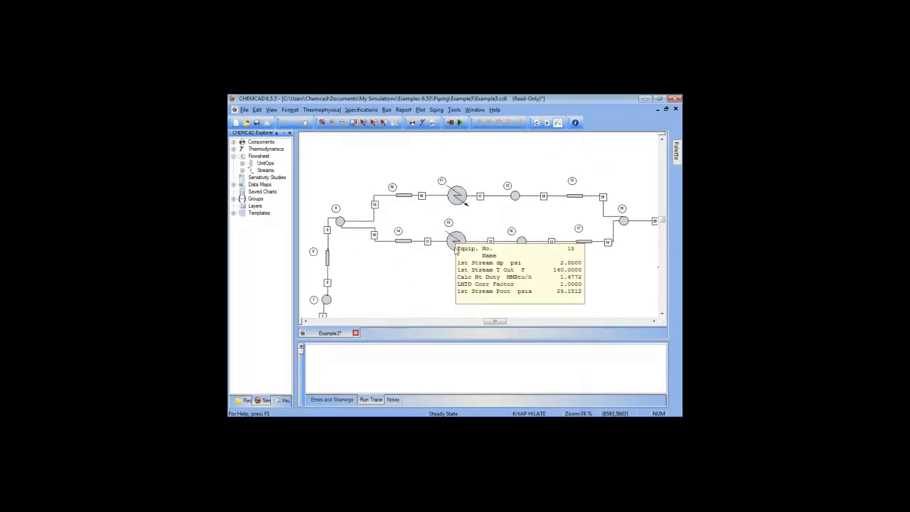
mouse_move(401, 246)
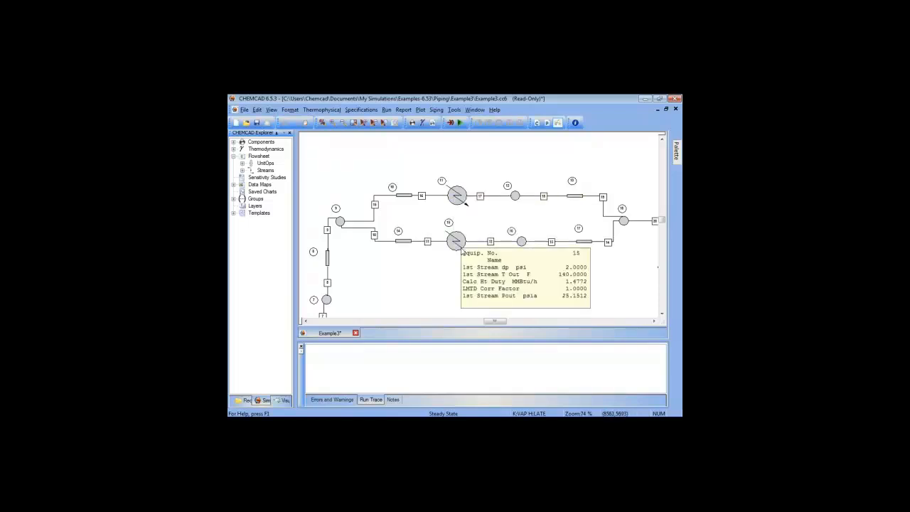
double_click(458, 197)
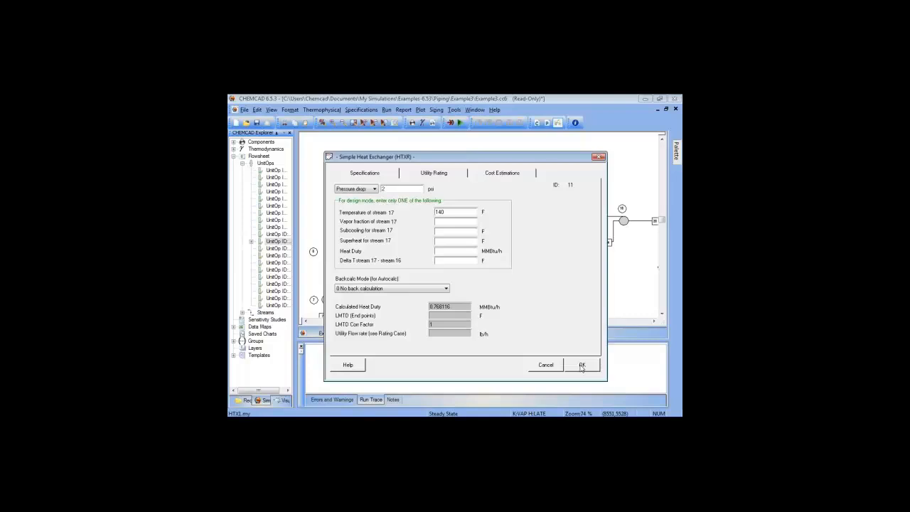
left_click(581, 366)
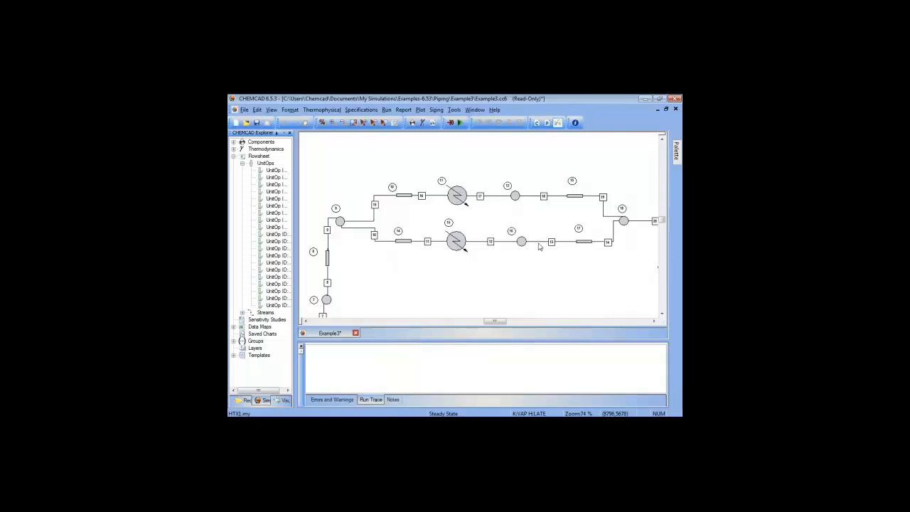
Review the pressure mode, elevation and stream flow settings of outlet node 20
mouse_move(588, 247)
scroll(622, 234, "up", 1)
scroll(622, 234, "down", 2)
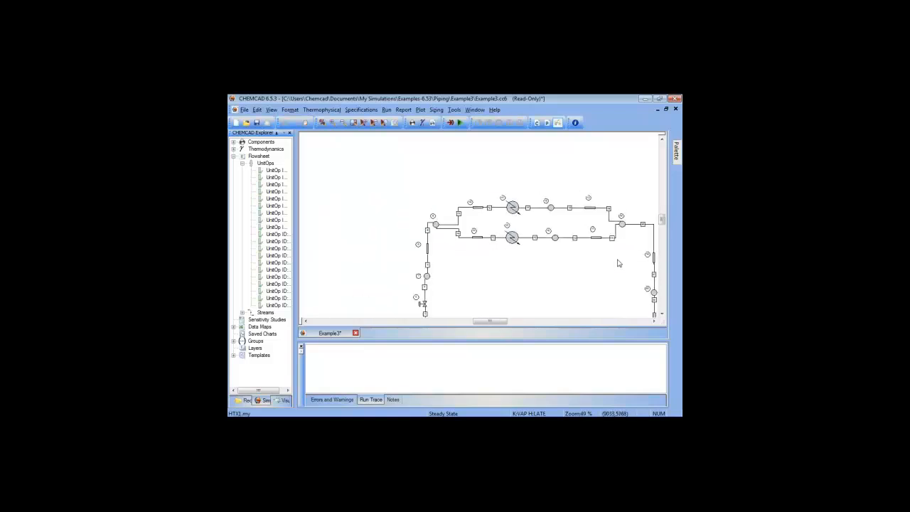
left_click_drag(566, 209, 555, 200)
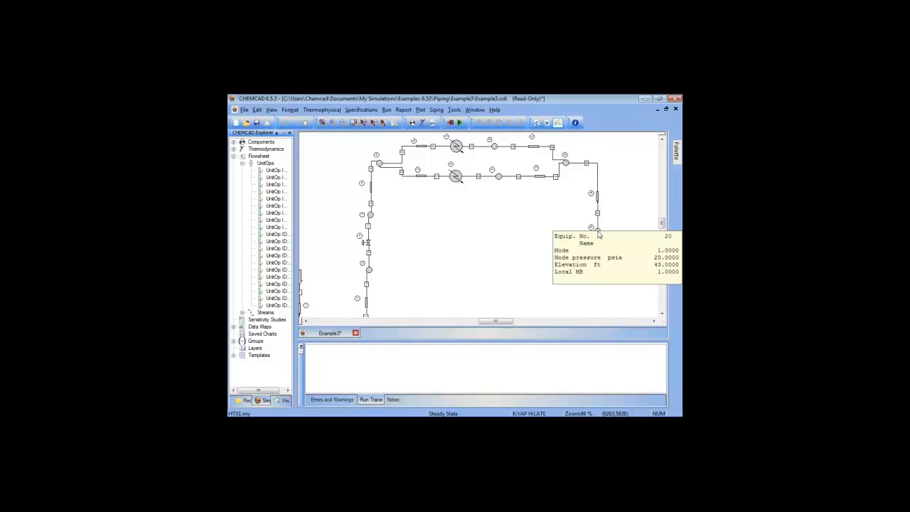
double_click(598, 231)
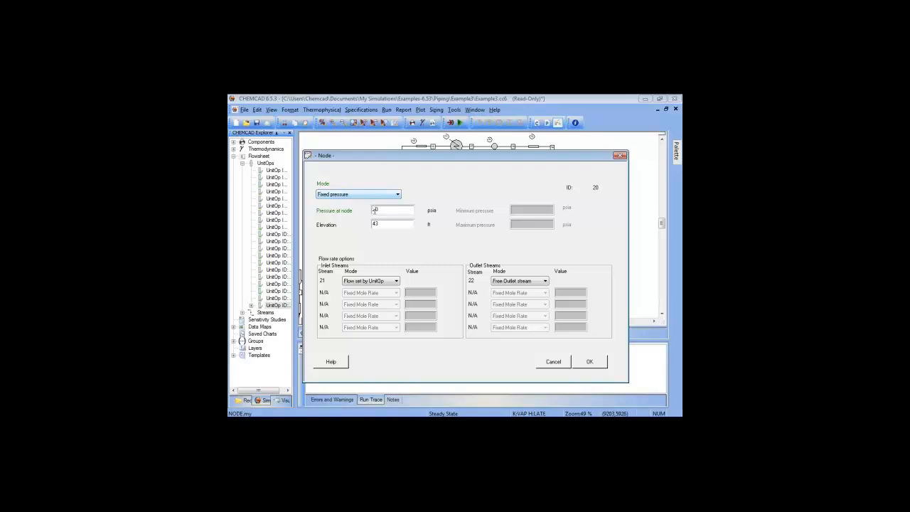
left_click(589, 362)
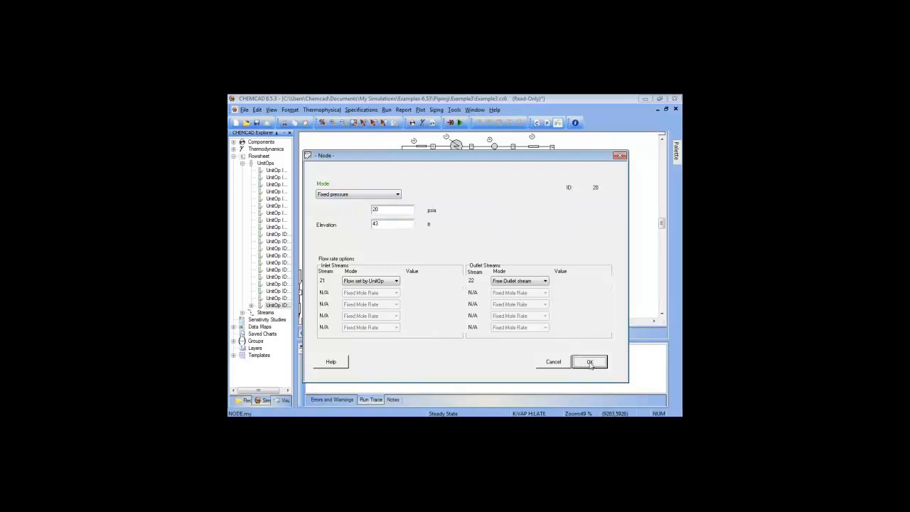
scroll(476, 248, "down", 2)
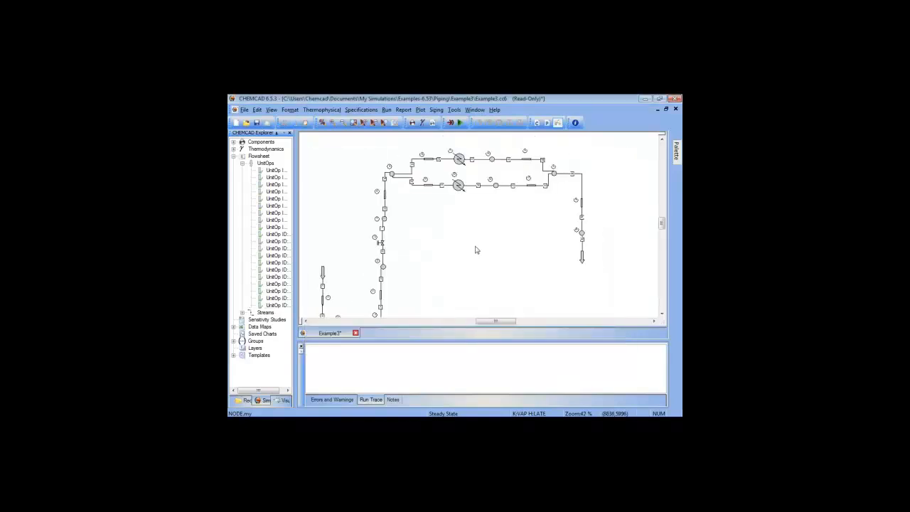
left_click(354, 123)
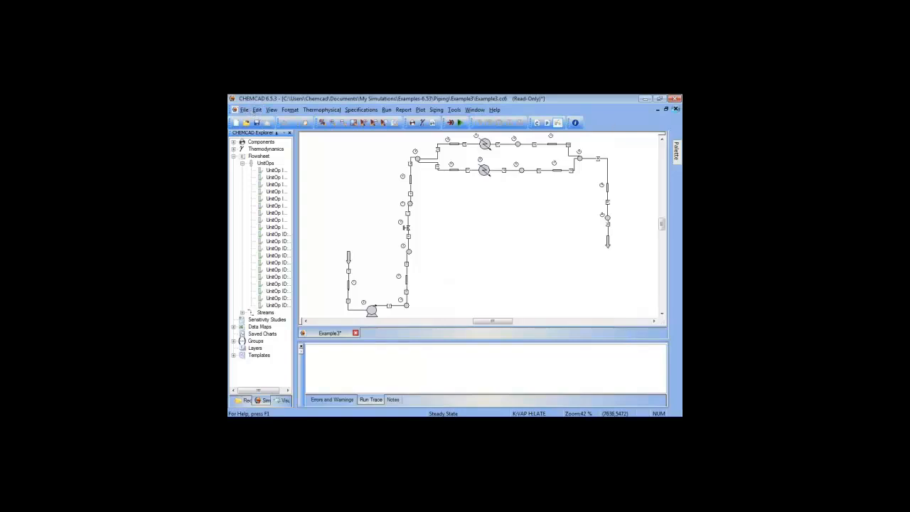
Close Example3 without saving and open FourBranch.cc6 from the Example4 folder of the Piping examples
left_click(676, 108)
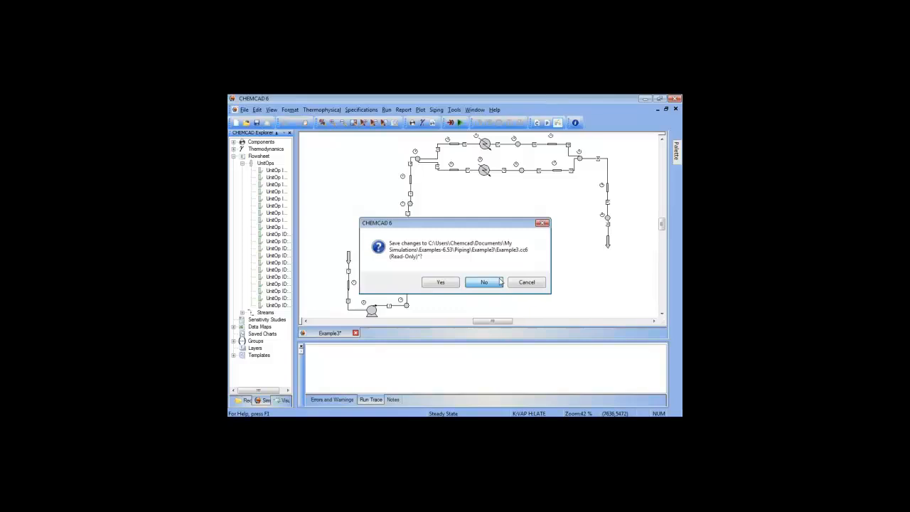
left_click(484, 282)
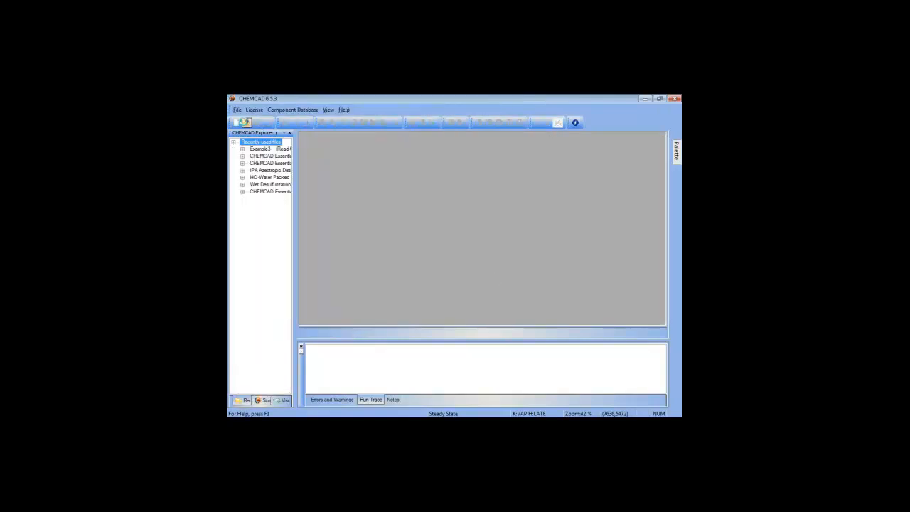
left_click(245, 123)
key("BackSpace")
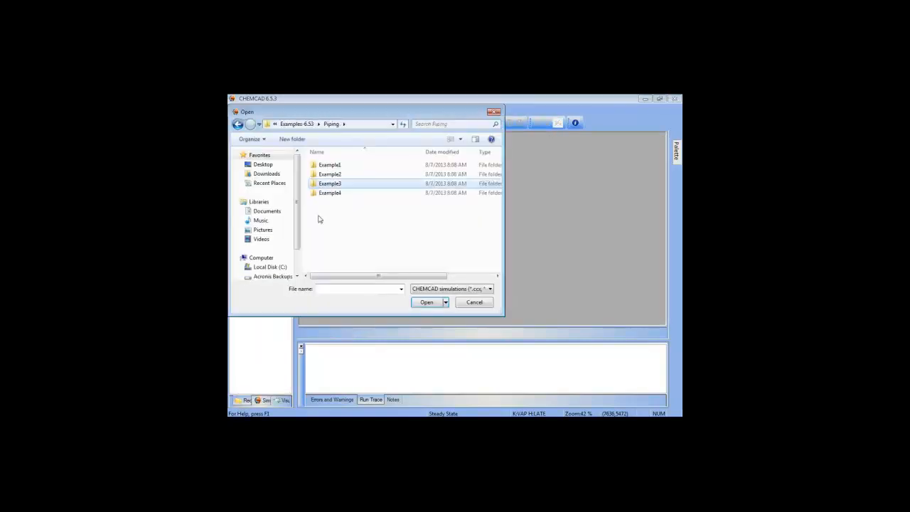
double_click(334, 192)
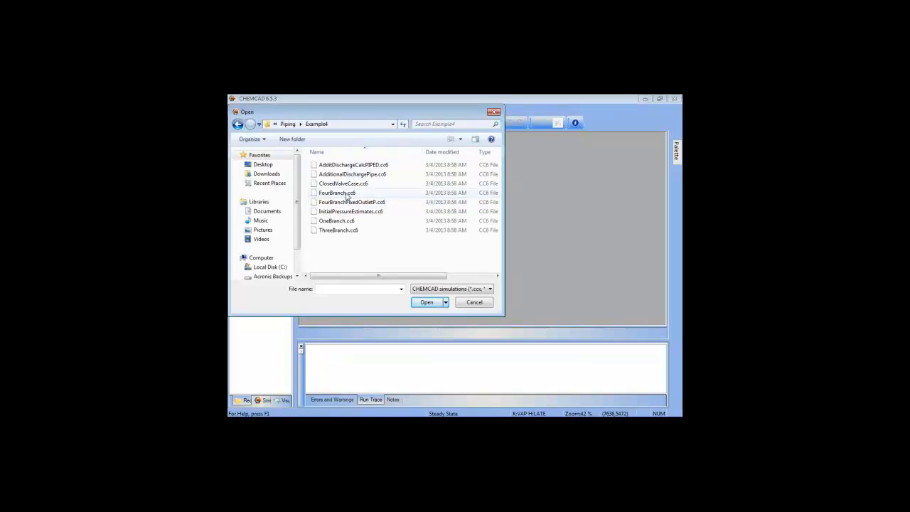
double_click(346, 194)
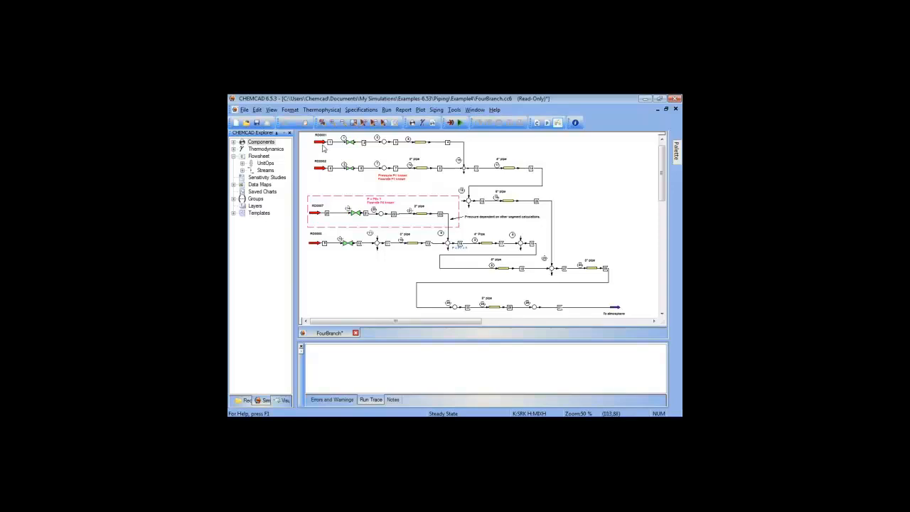
Check the feed valves in the four-branch network and view the settings of the valve on the uppermost feed line
mouse_move(352, 146)
mouse_move(349, 171)
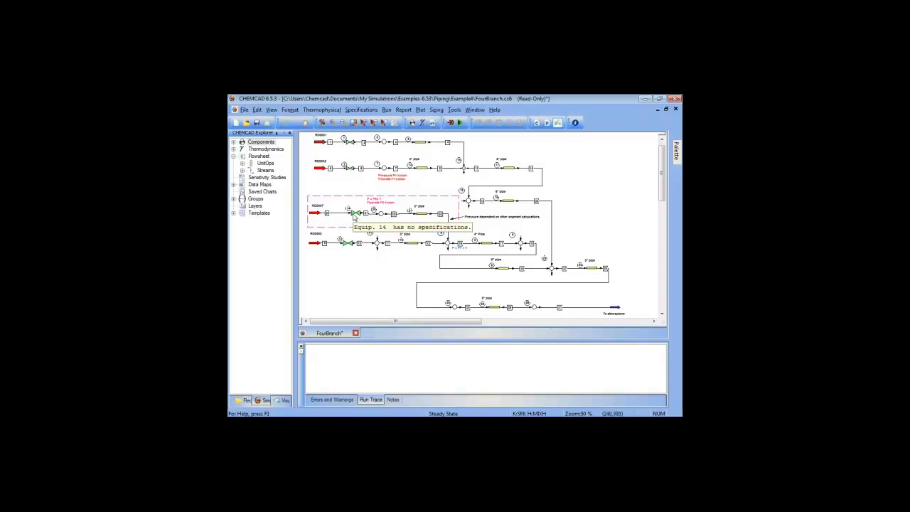
left_click(350, 144)
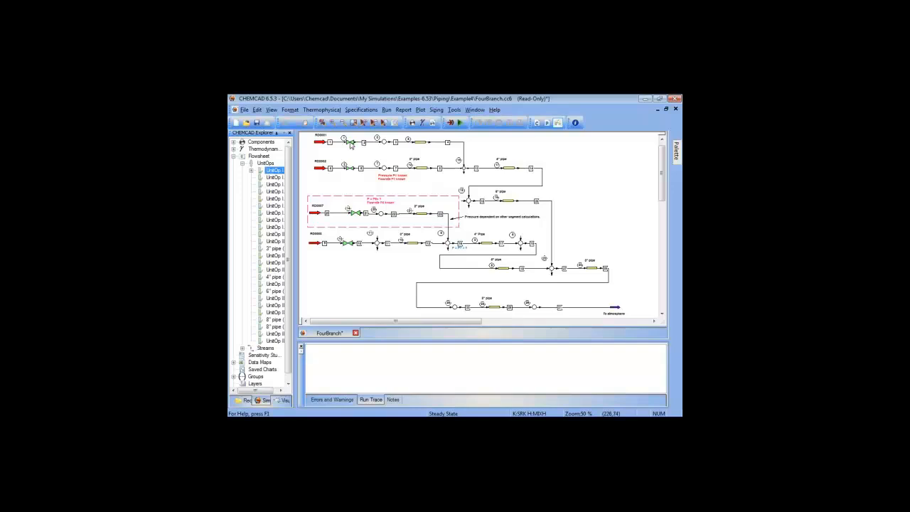
double_click(350, 145)
key("Escape")
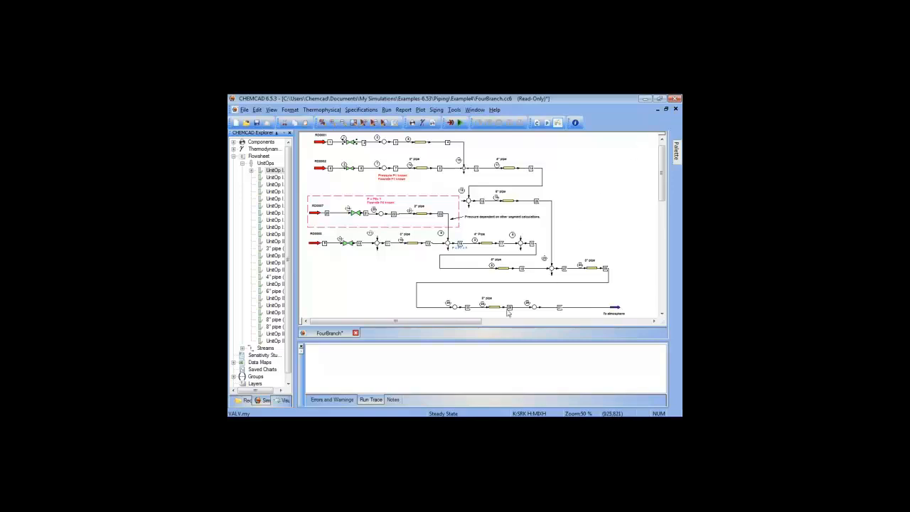
Switch to the CHEMCAD Essentials Syllabus presentation in PowerPoint Viewer and advance to the detailed Piping summary slide
mouse_move(256, 423)
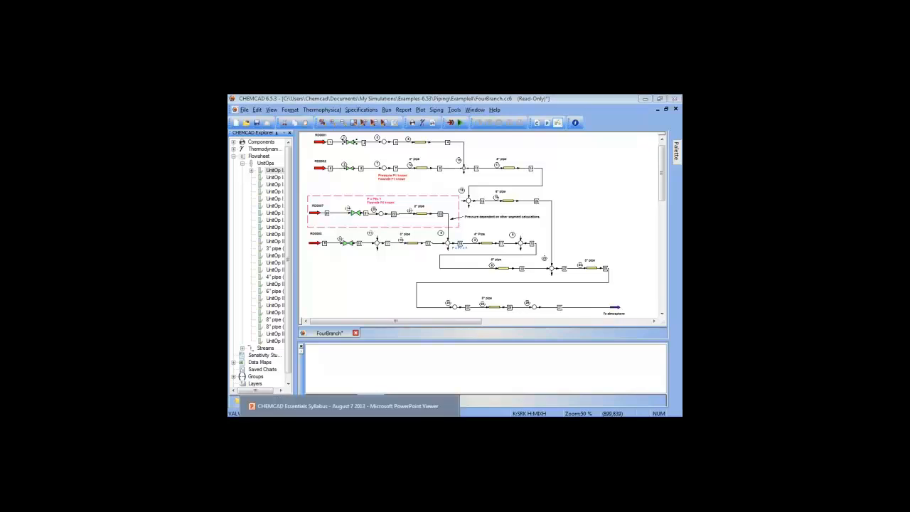
left_click(256, 406)
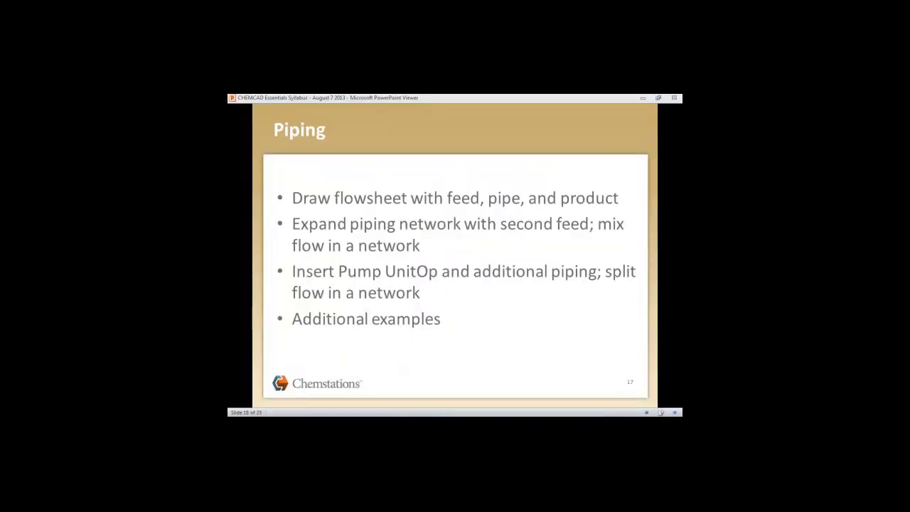
left_click(439, 300)
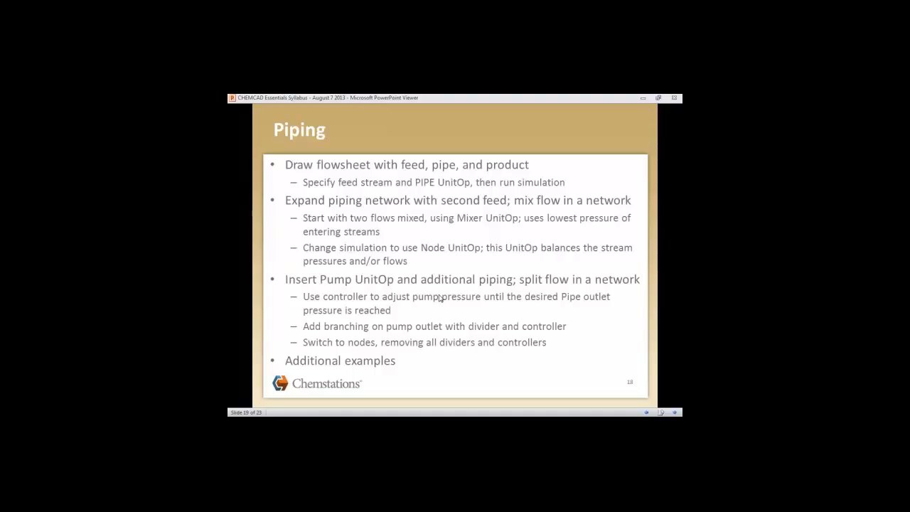